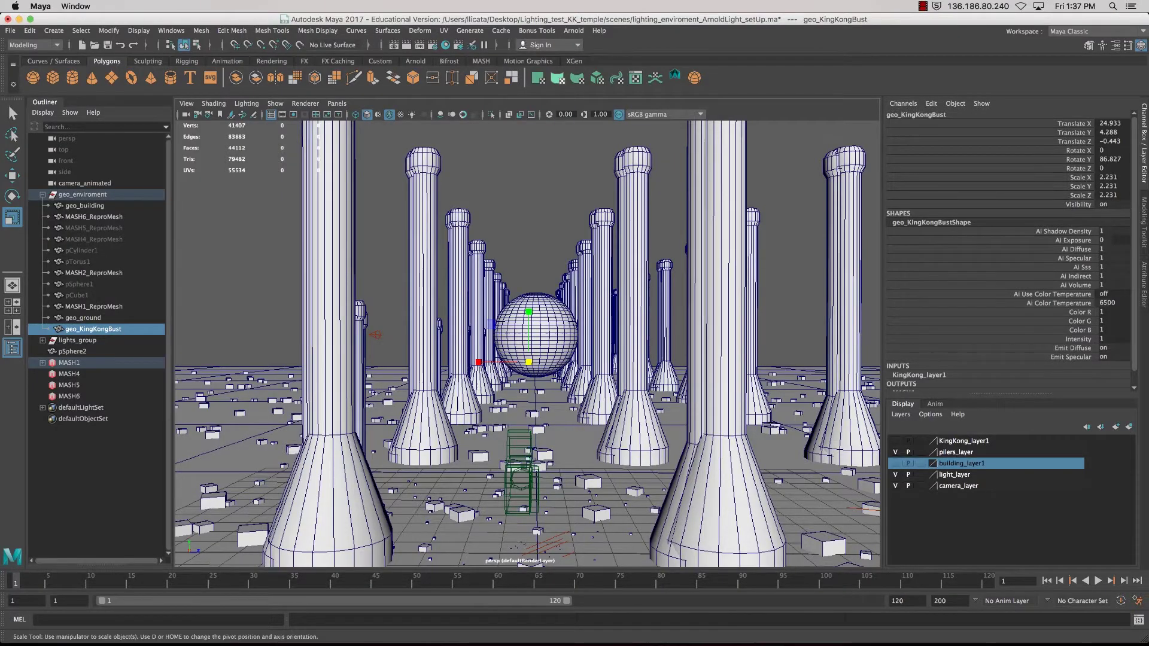
Use Viewport 2.0 as the viewport renderer and turn on screen-space ambient occlusion.
click(337, 104)
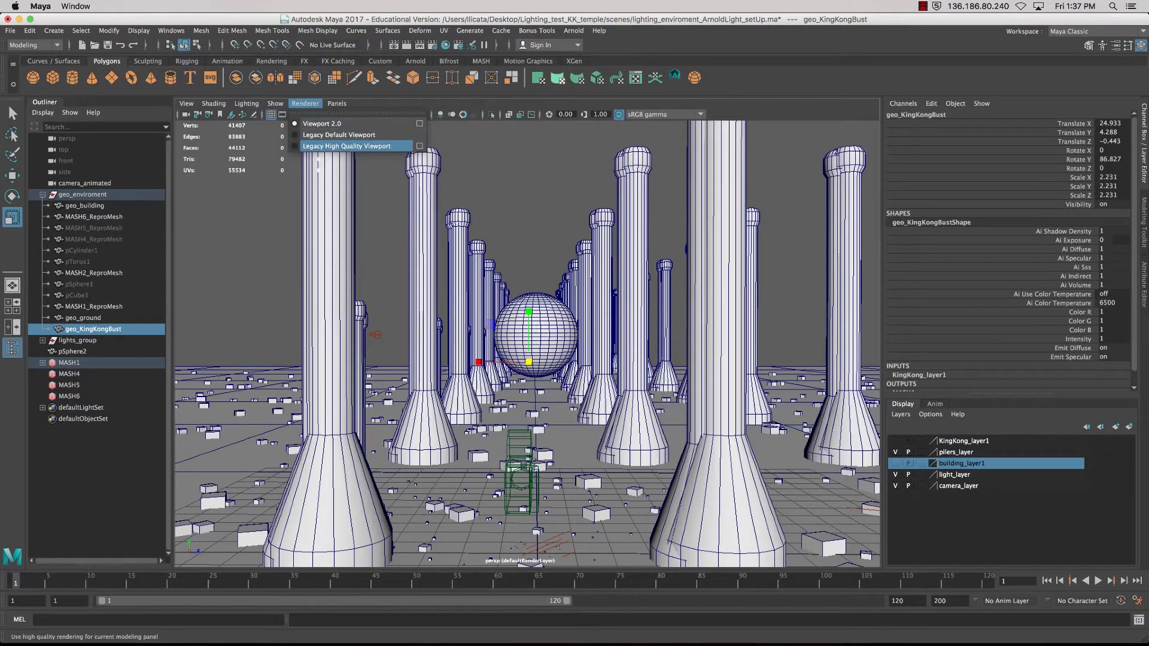
click(323, 124)
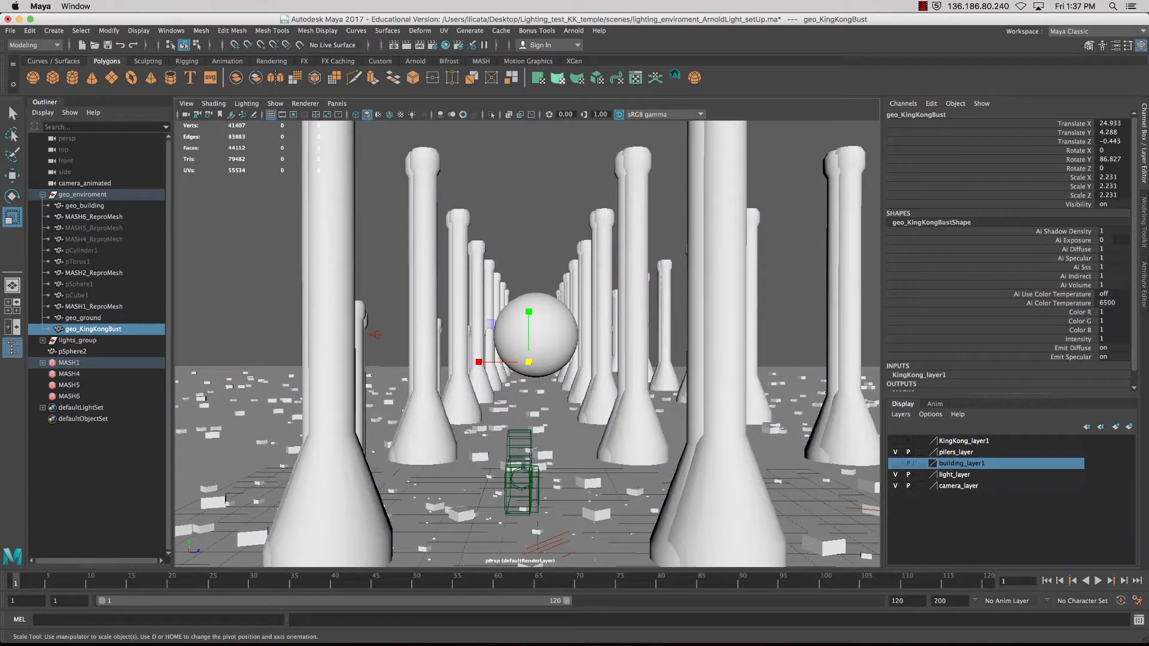
click(440, 115)
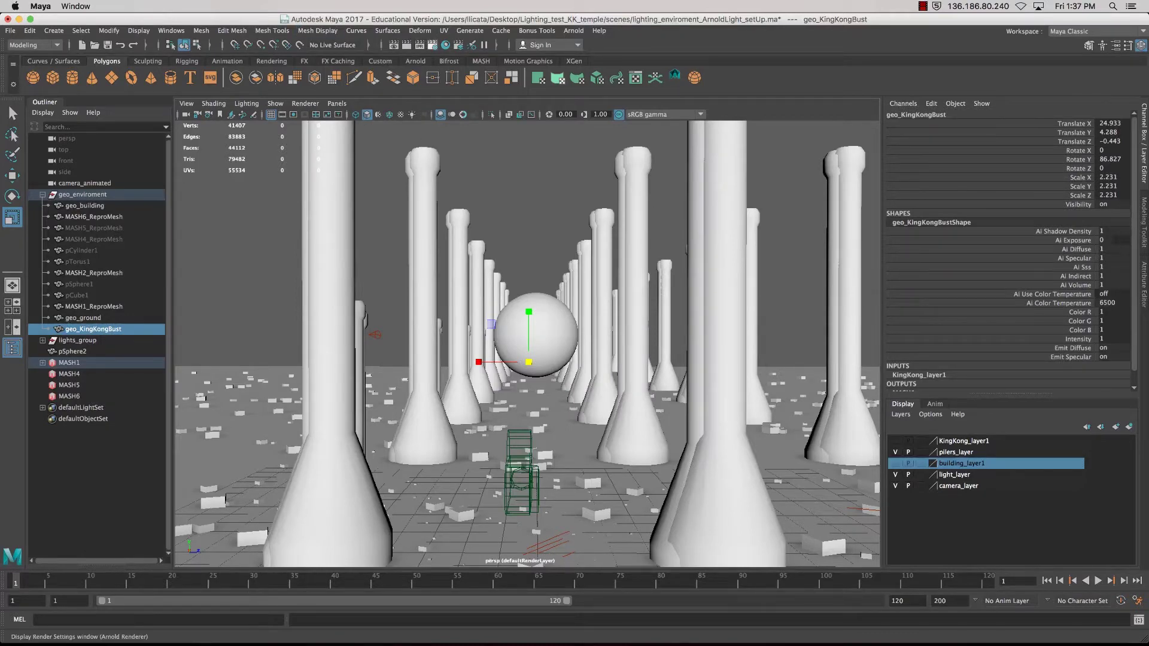
Set the scene's renderer to Maya Hardware 2.0 in the Render Settings and show its renderer-specific options.
click(432, 45)
drag(859, 91, 529, 83)
click(487, 124)
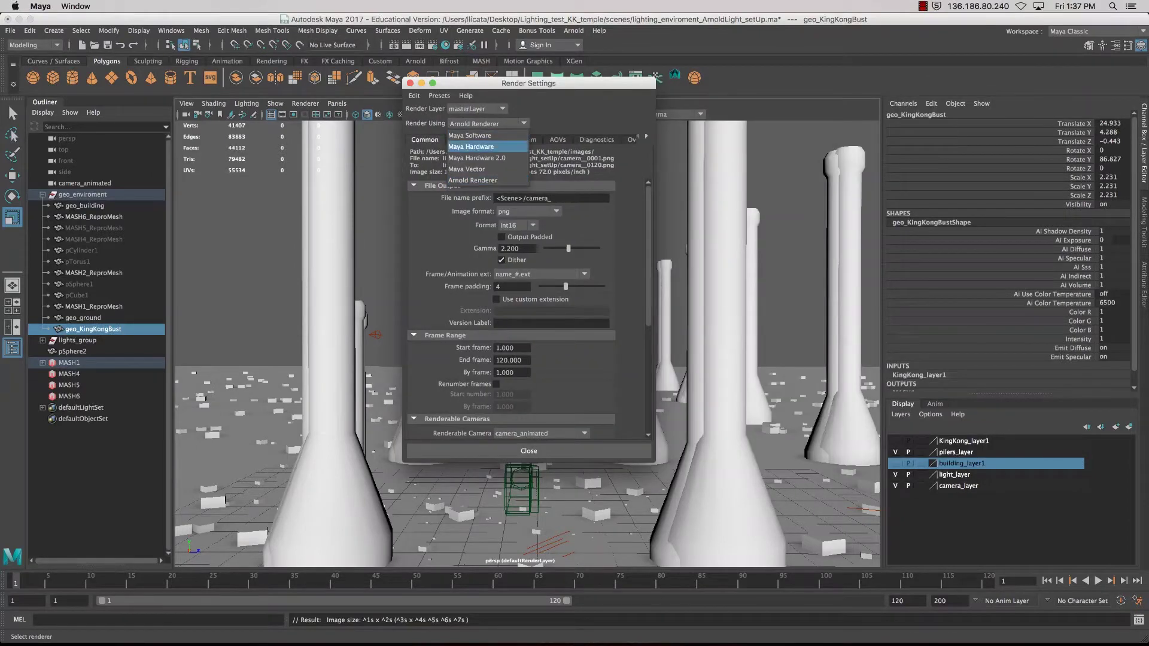
click(476, 158)
click(480, 139)
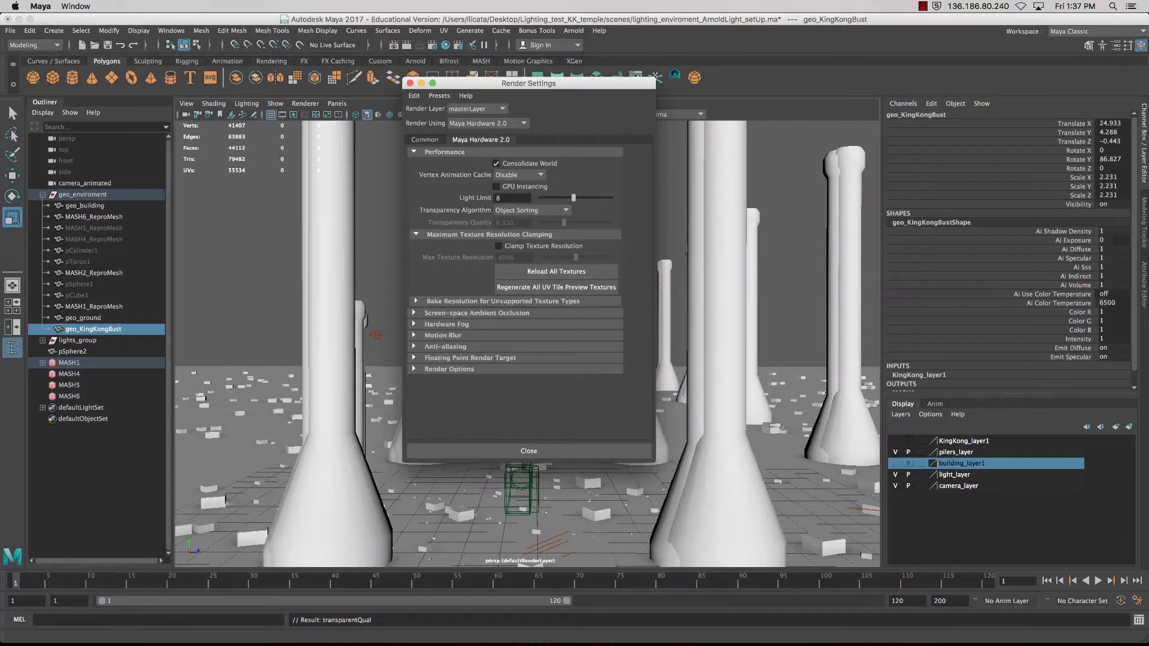
Set the hardware render mode to Wire On Shaded And Textured, select lights_group and close the render settings.
click(477, 313)
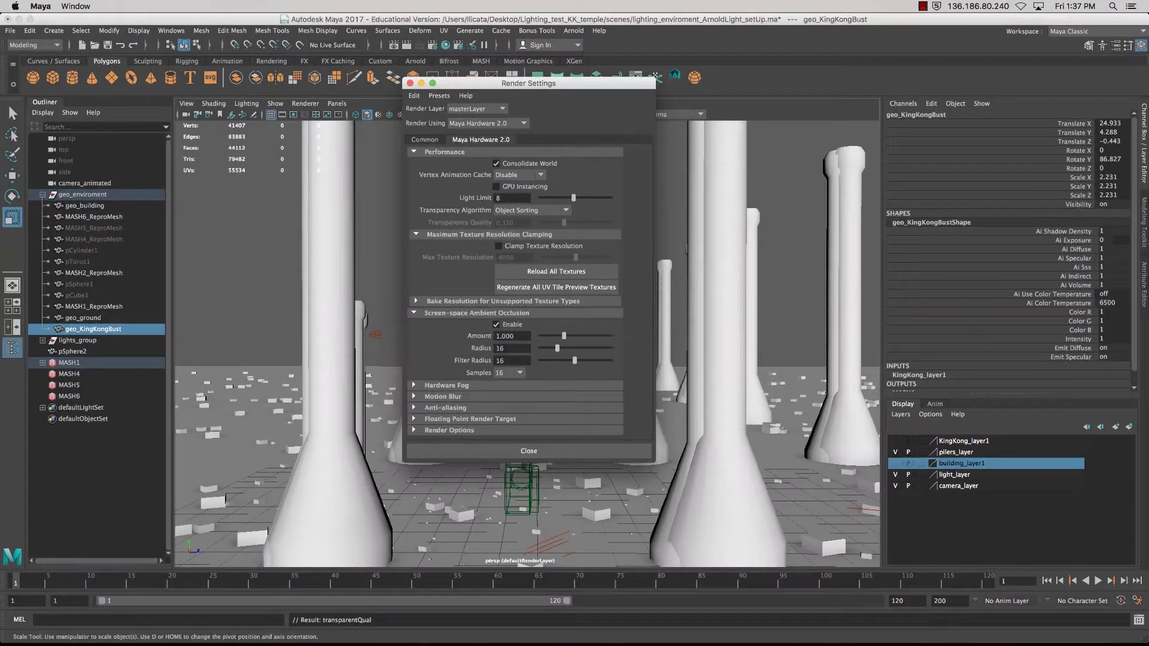
click(449, 430)
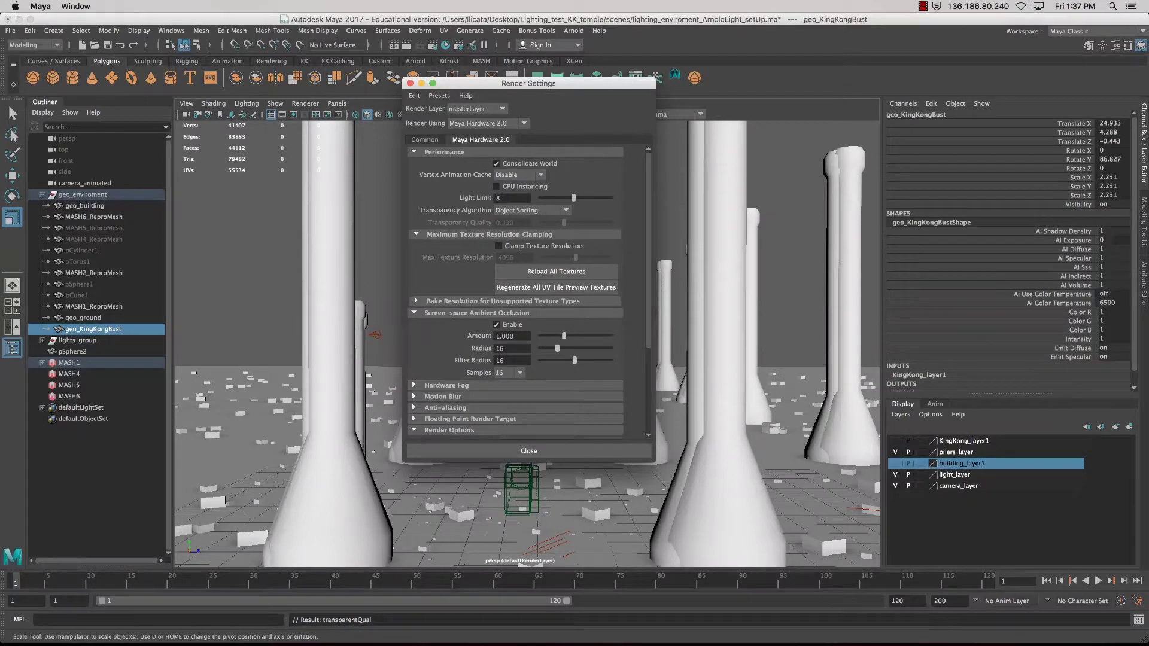
scroll(515, 300, down, 5)
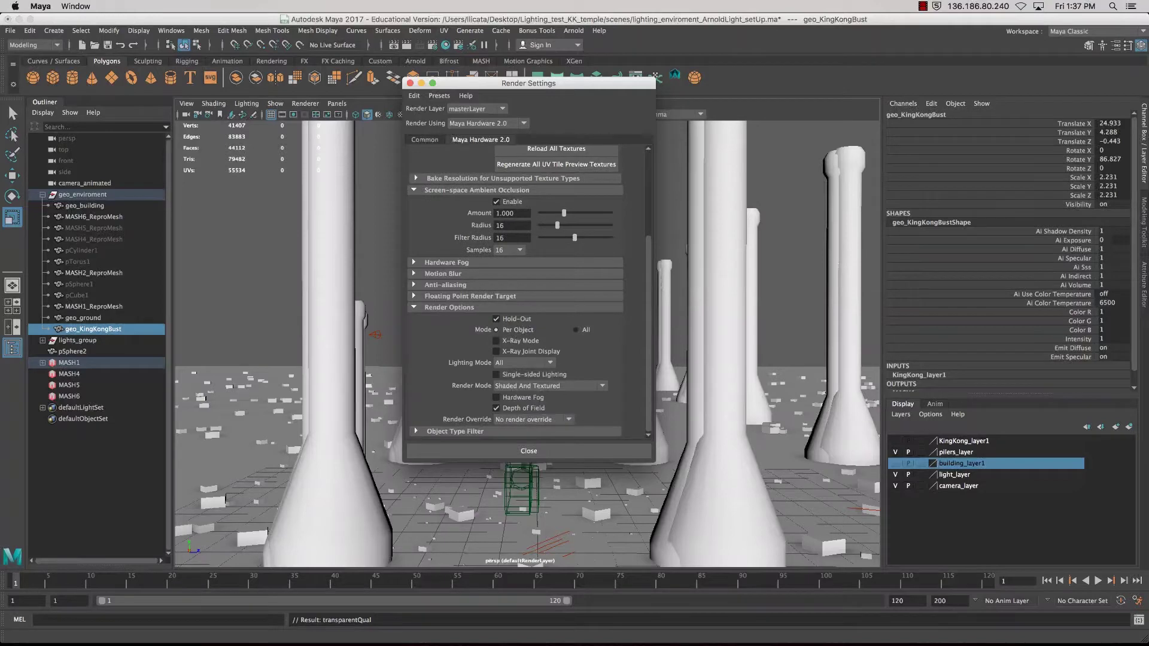
click(550, 386)
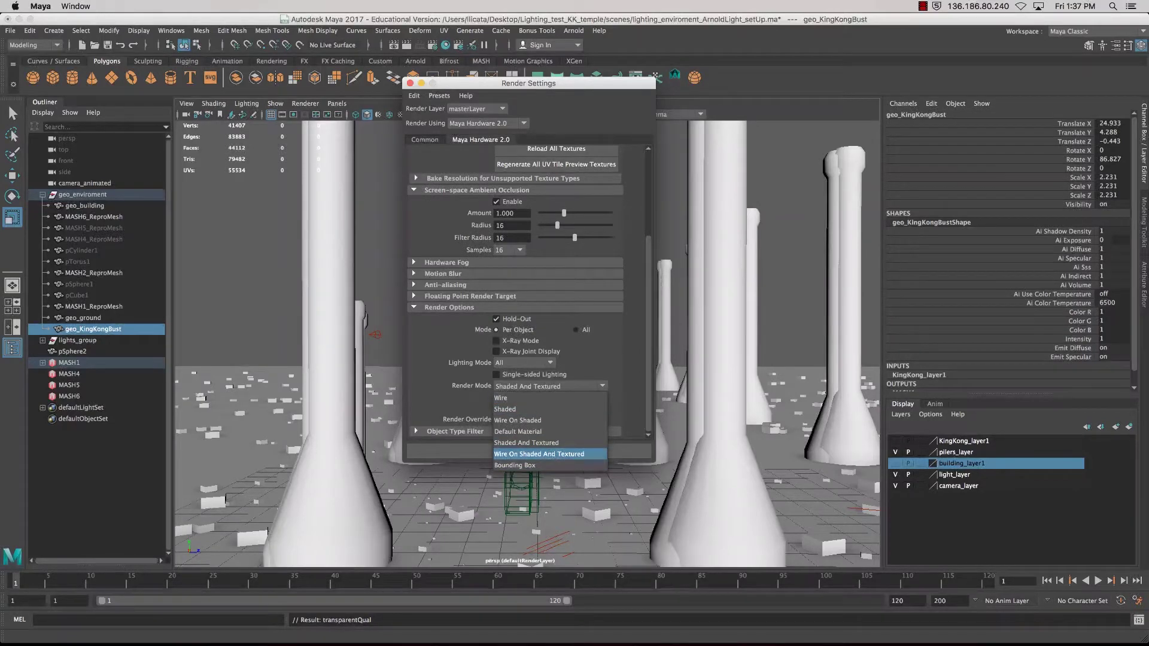
click(539, 453)
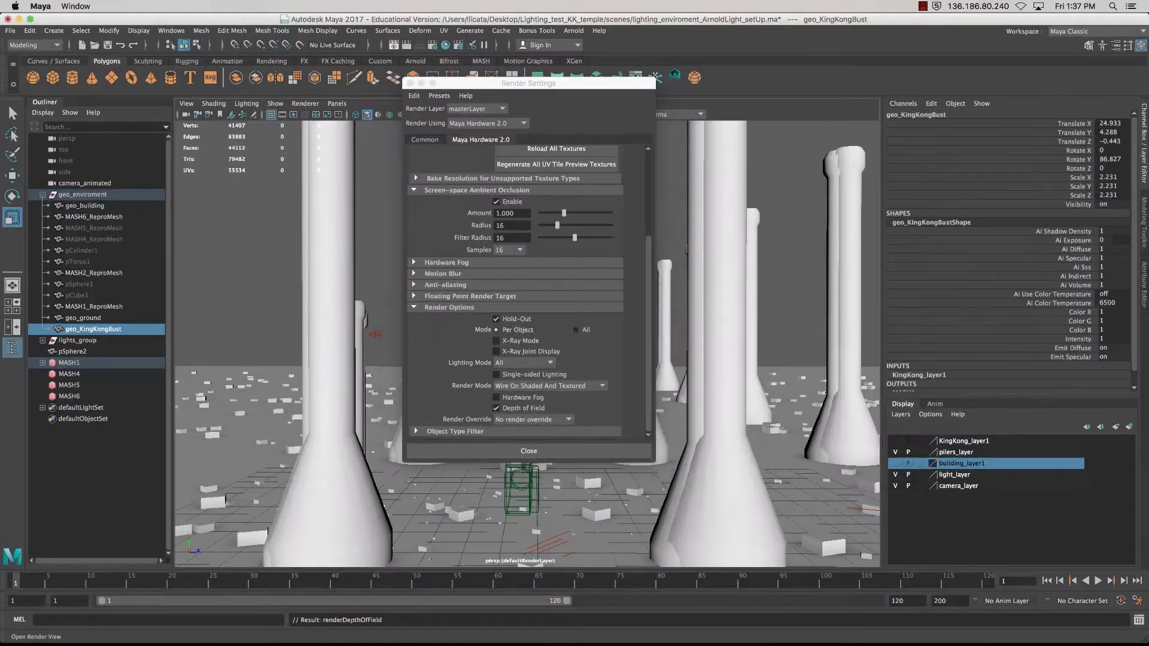
click(77, 340)
click(528, 451)
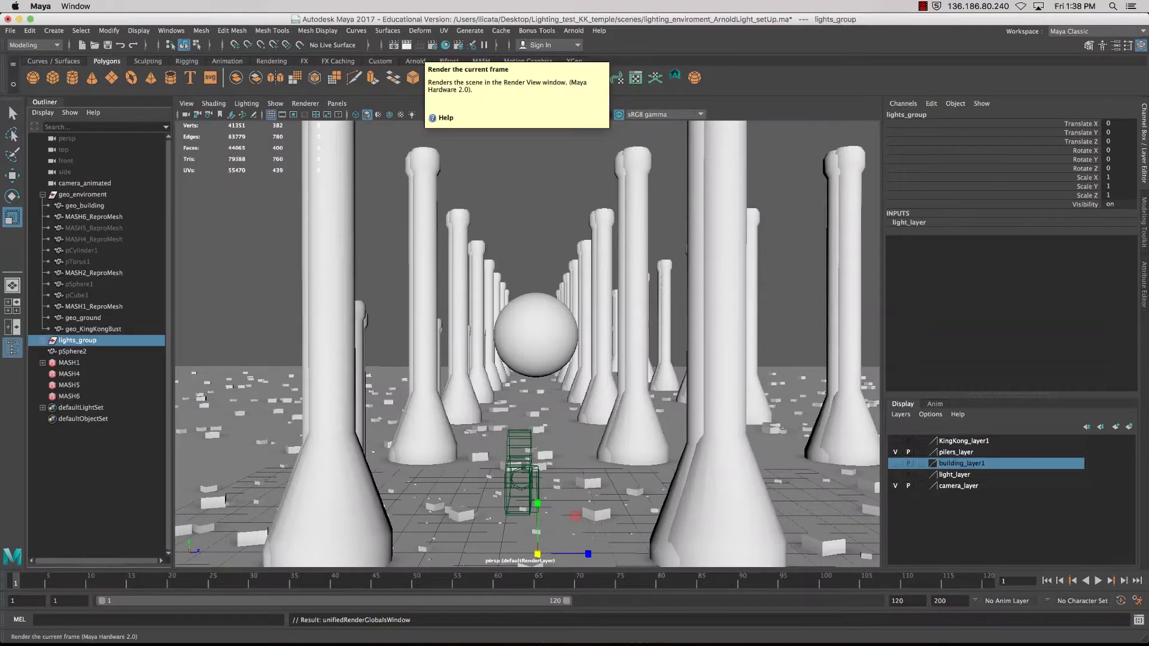
Render the current frame and re-render it at the full 1920x1080 test resolution.
click(394, 45)
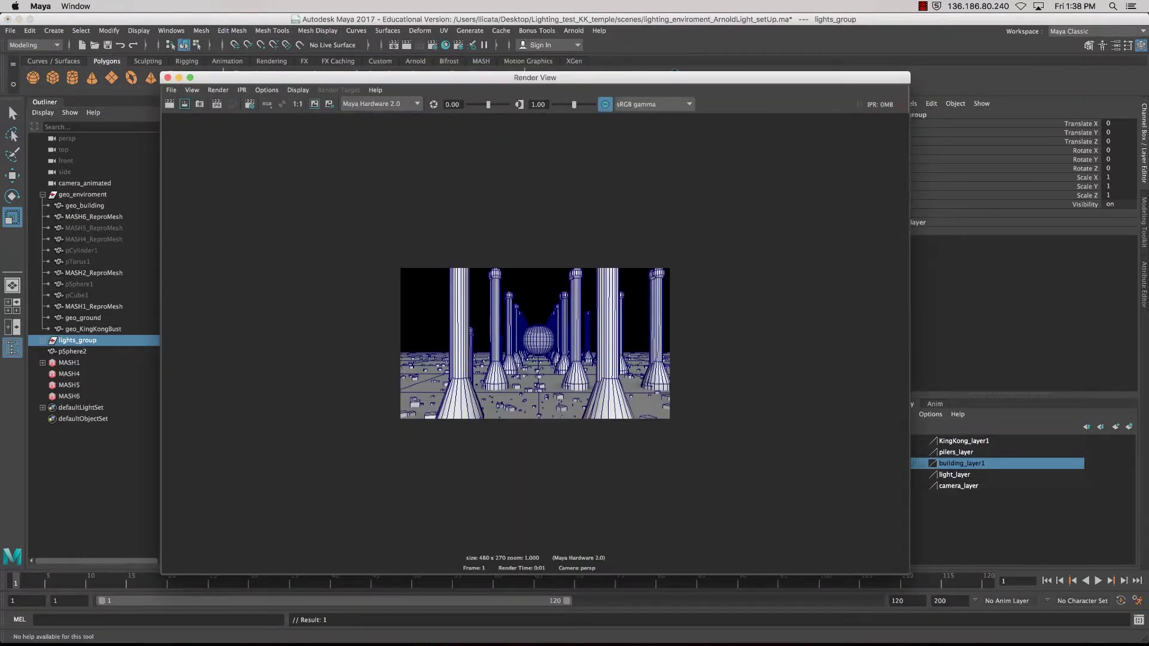
click(267, 89)
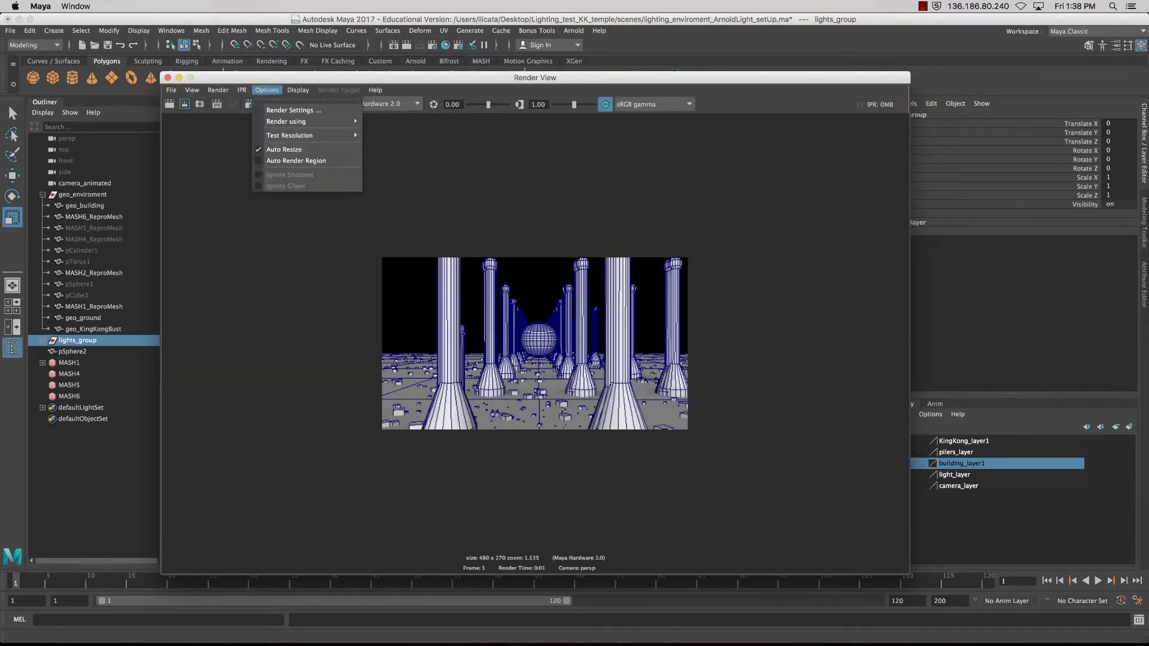
mouse_move(289, 135)
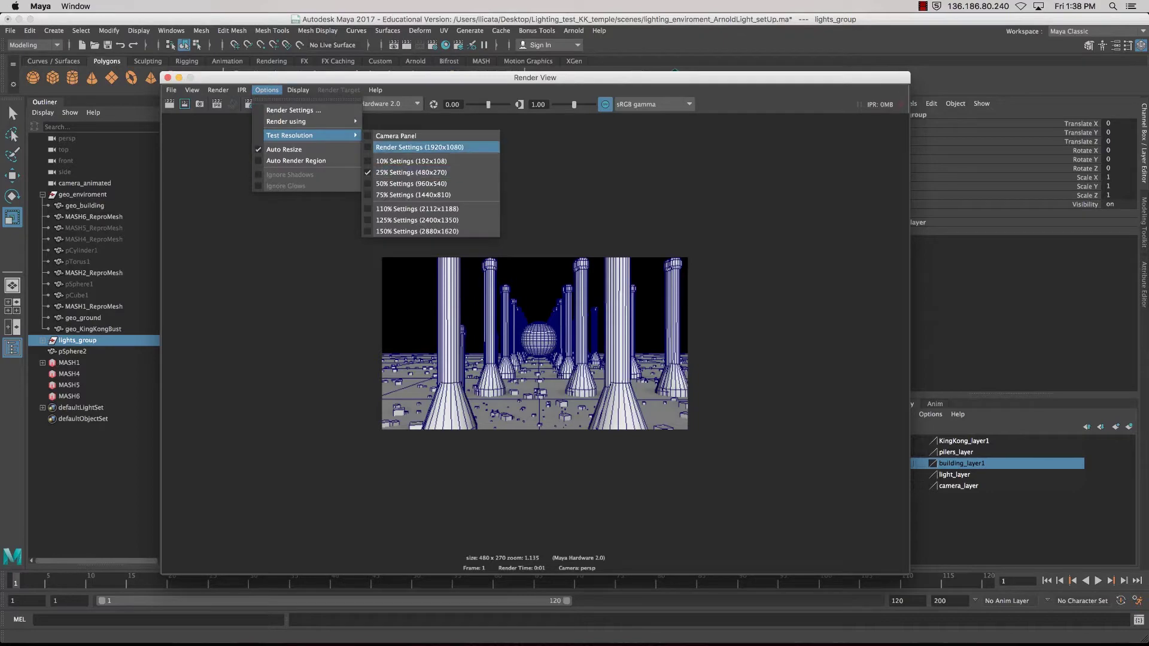
click(419, 147)
click(170, 104)
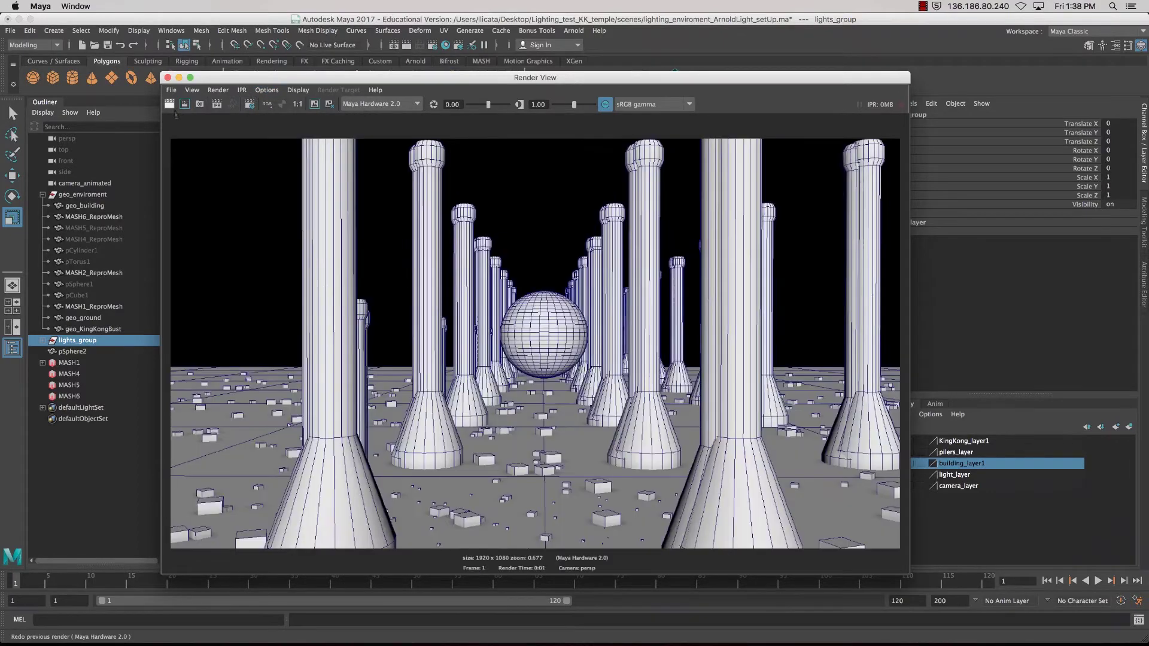
click(453, 104)
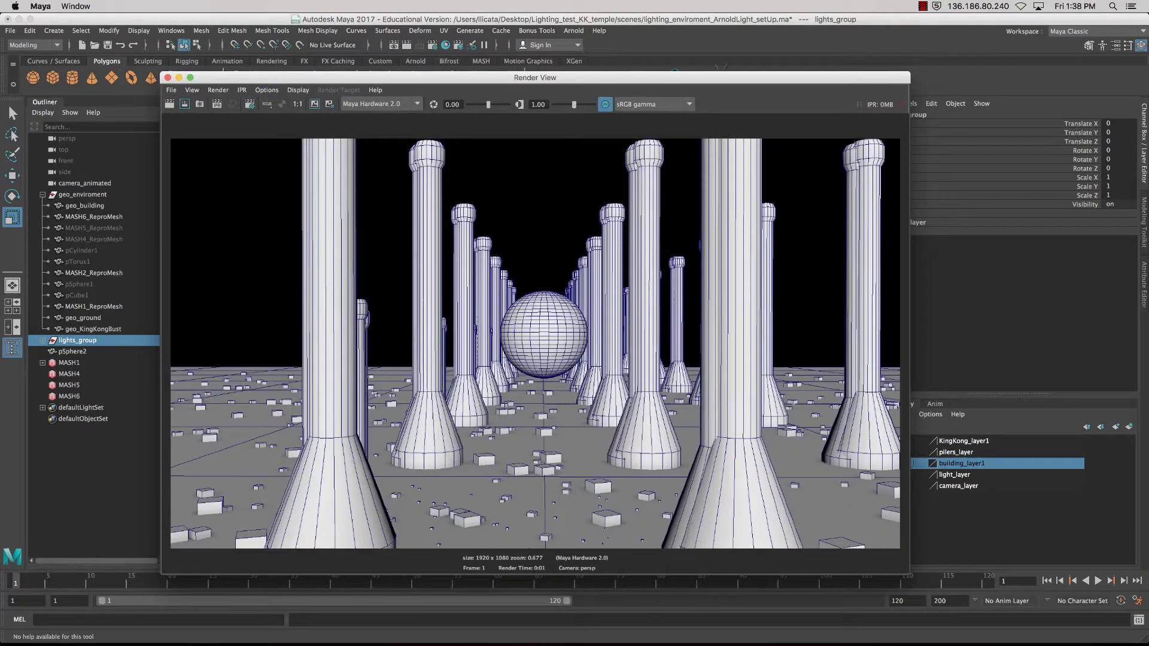
drag(598, 77, 496, 69)
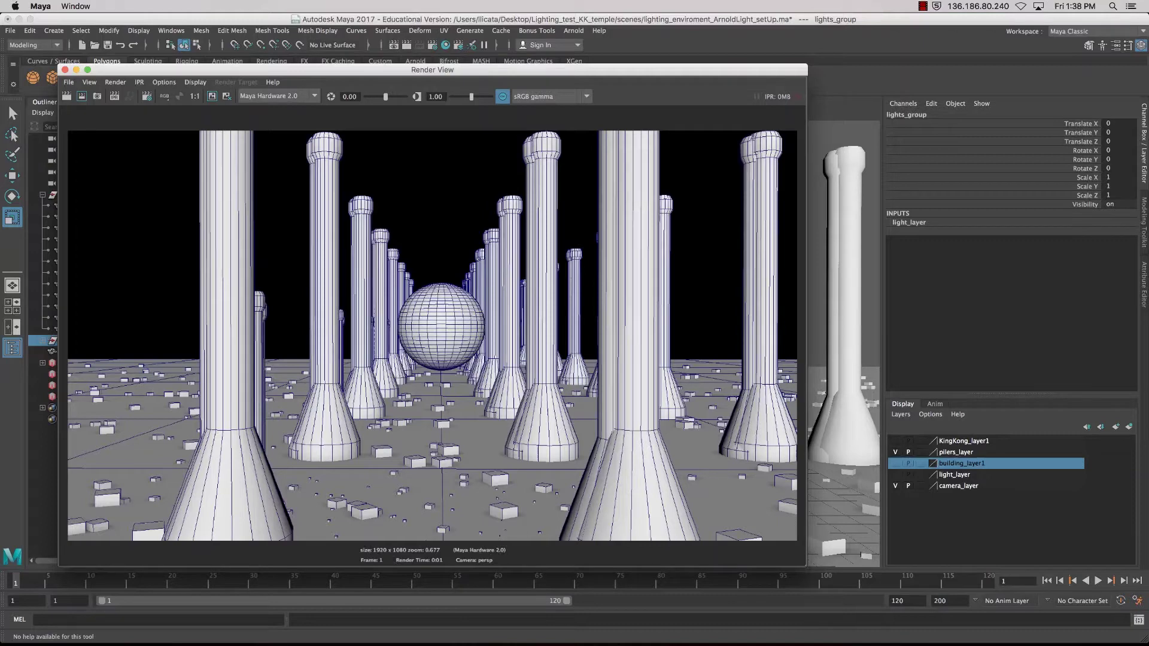
Try to select the objects assigned to pilers_layer and show their attributes.
click(958, 452)
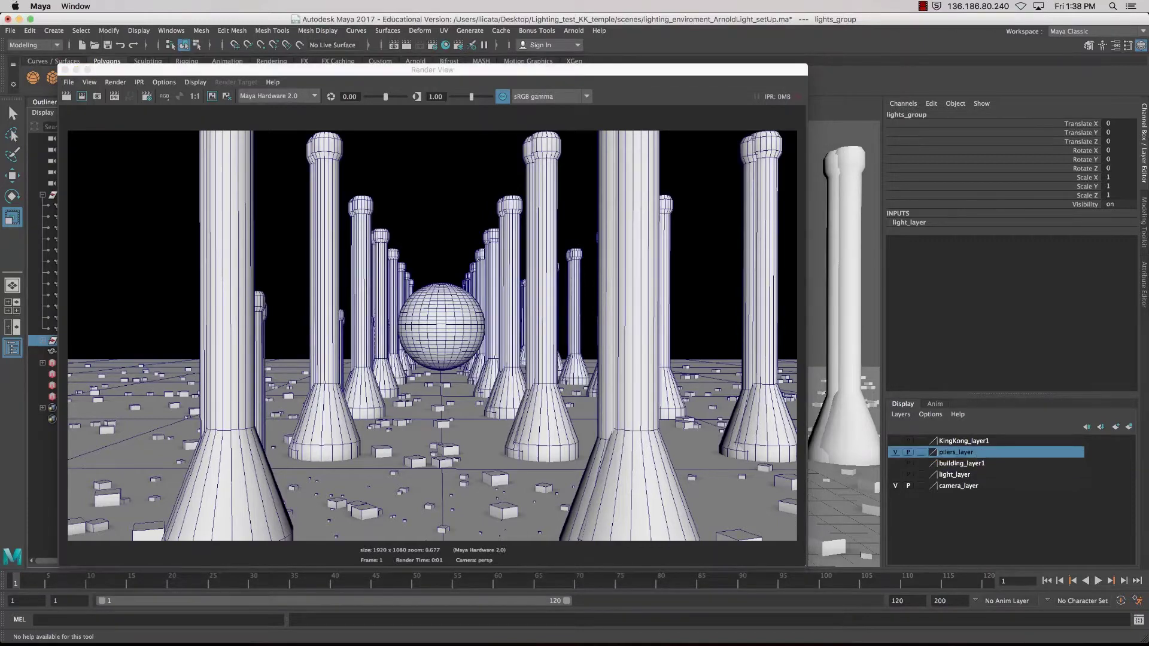
right_click(986, 452)
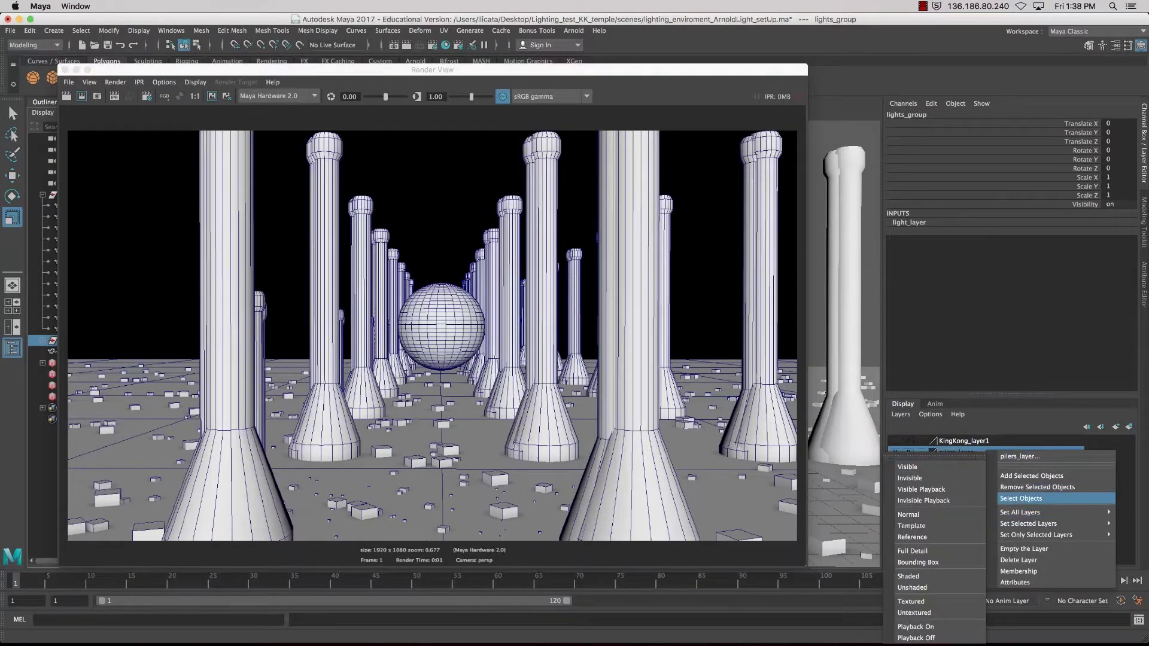
click(1021, 498)
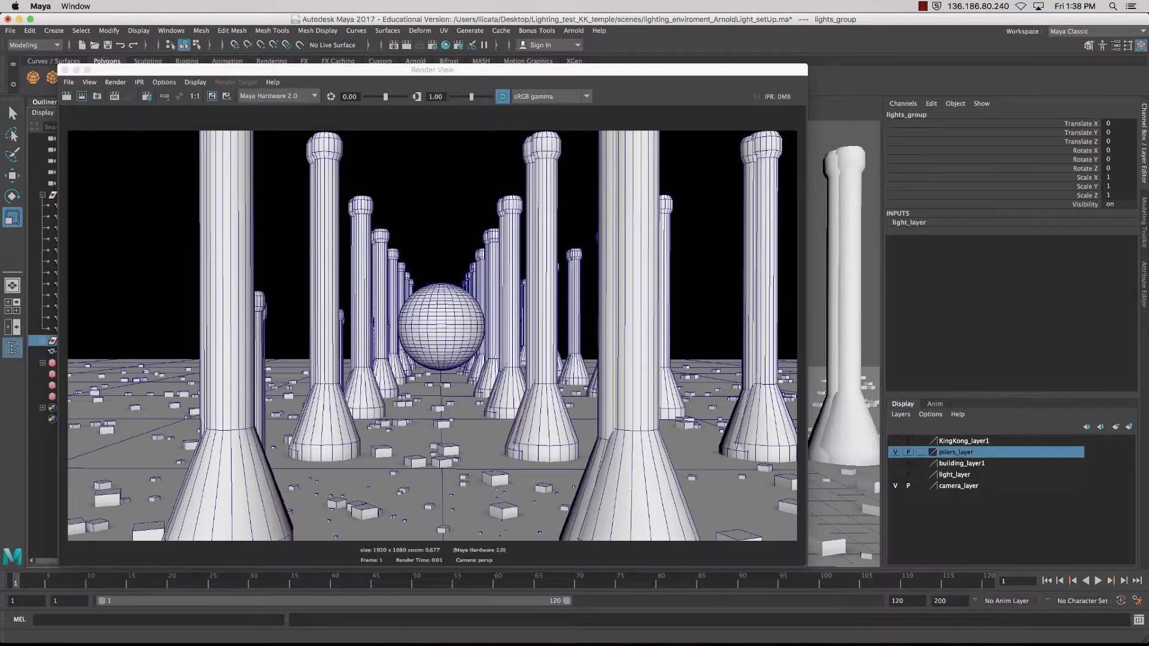
key(ctrl+a)
key(ctrl+a)
key(ctrl+a)
key(ctrl+a)
Set the wireframe color of pilers_layer to black and re-render the frame.
double_click(996, 453)
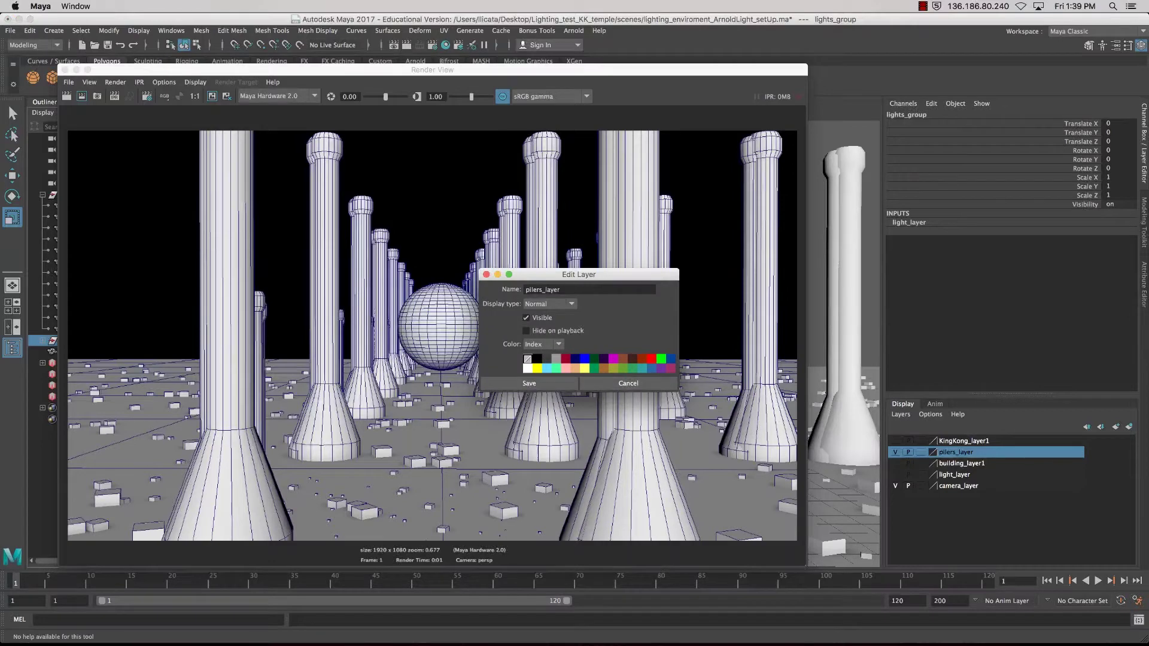
click(537, 359)
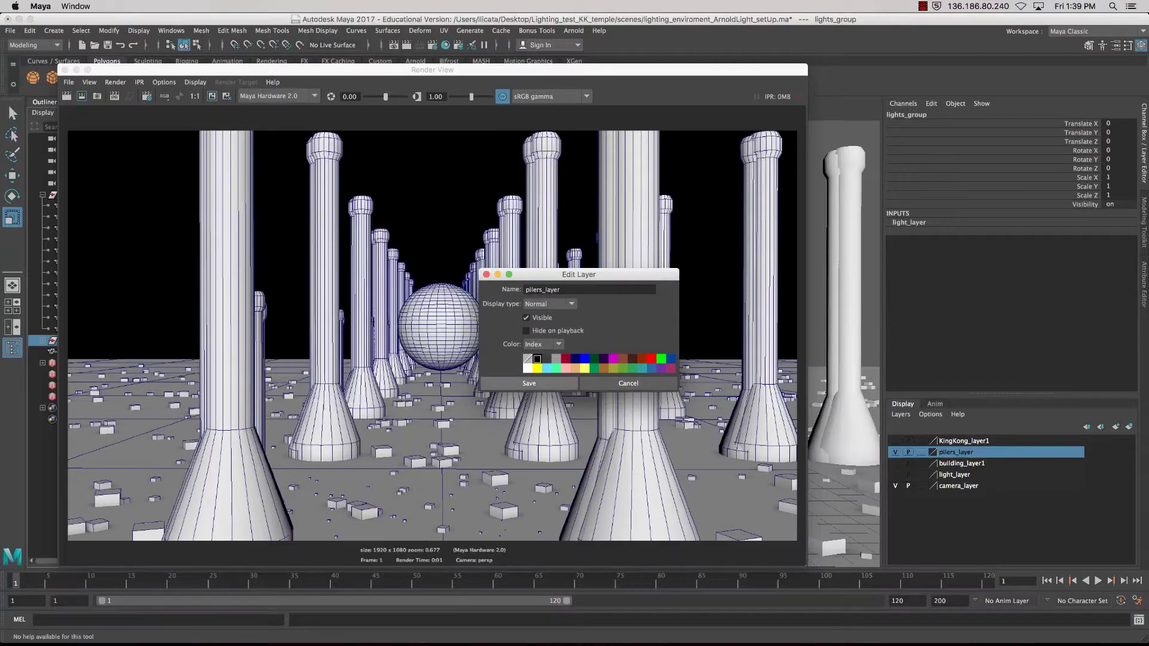
click(529, 383)
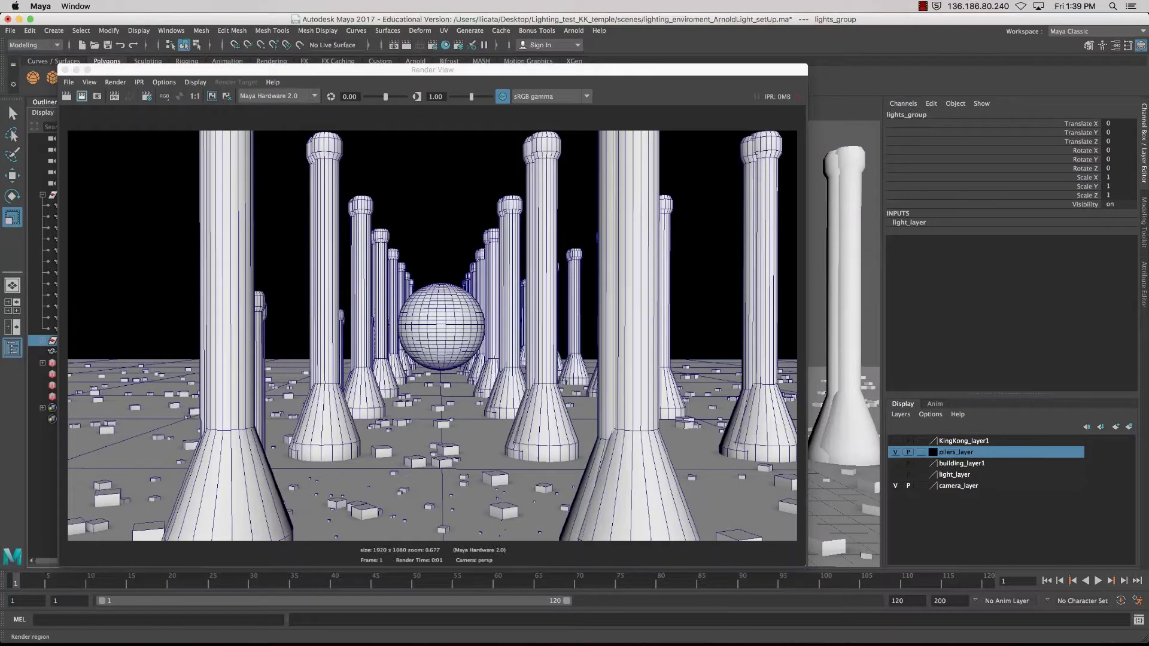
click(67, 96)
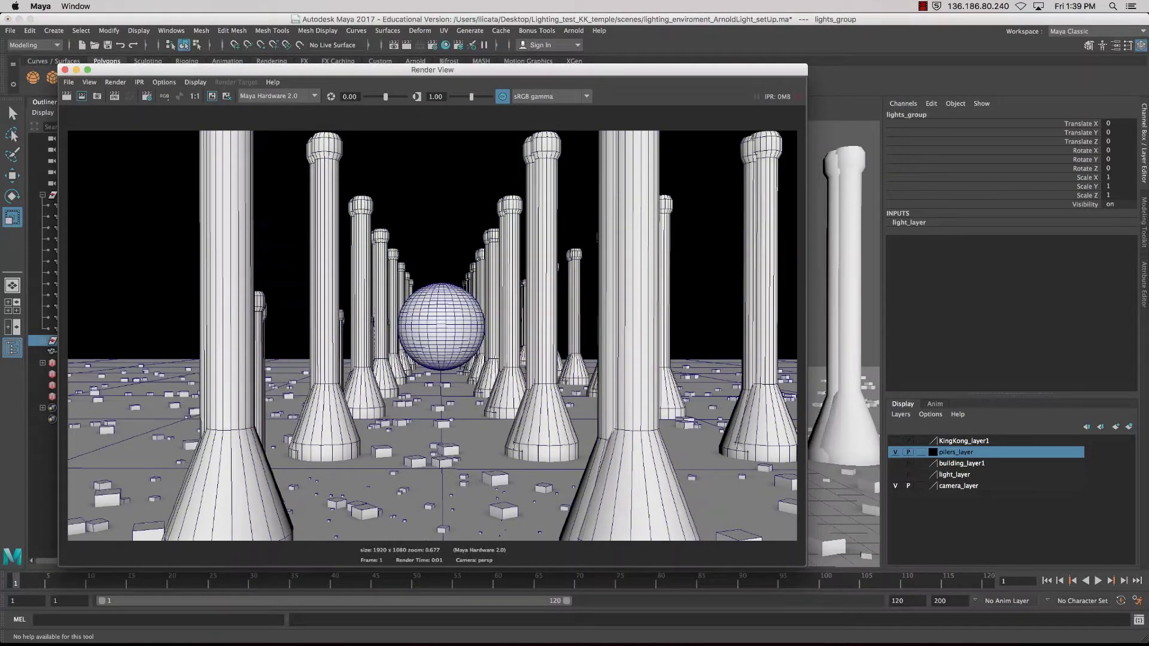
drag(432, 70, 493, 62)
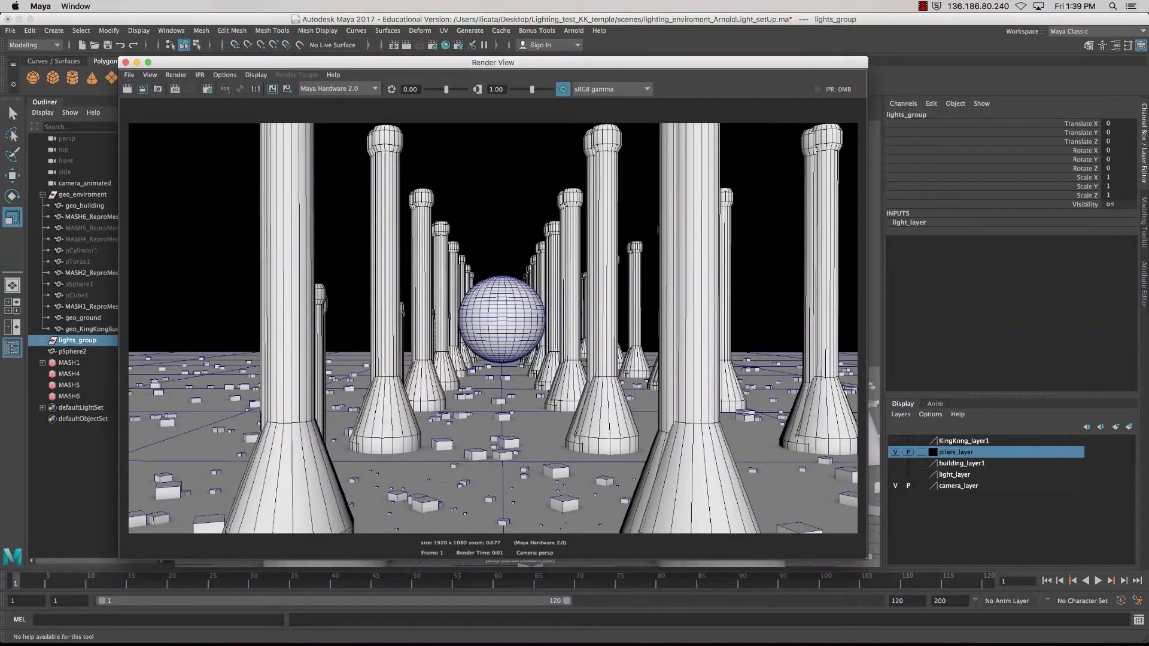
mouse_move(492, 63)
mouse_down()
mouse_move(554, 61)
mouse_move(516, 65)
mouse_up()
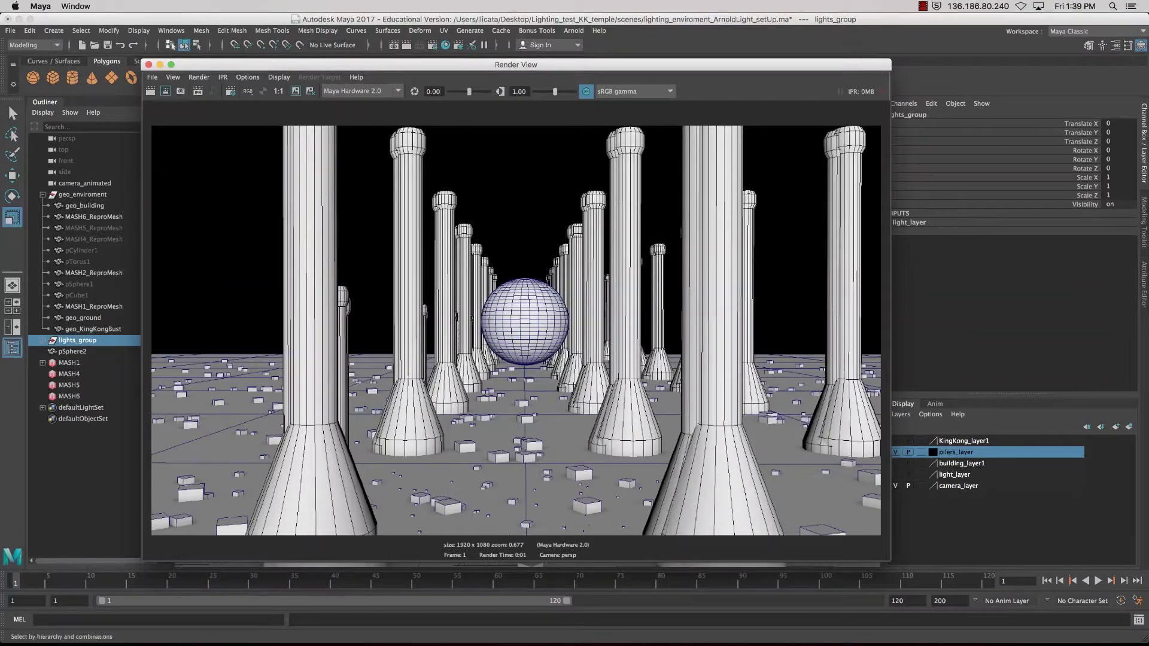
Check in the Plug-in Manager whether the Arnold plug-in mtoa.bundle is loaded, and close the manager.
click(171, 31)
mouse_move(227, 137)
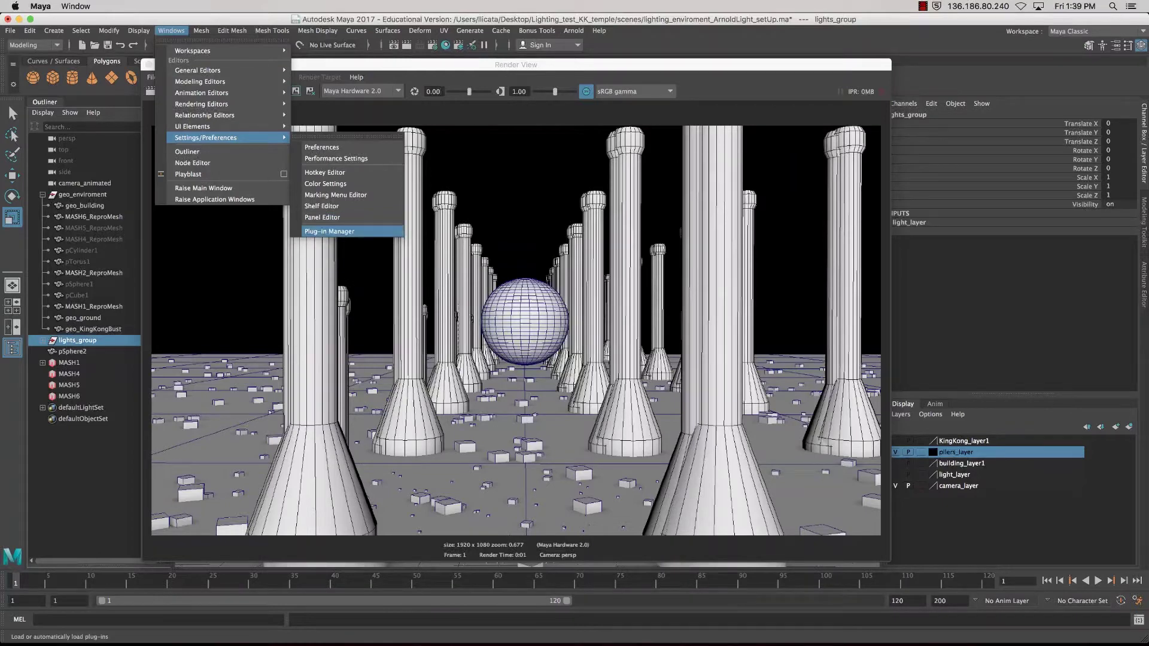
click(329, 231)
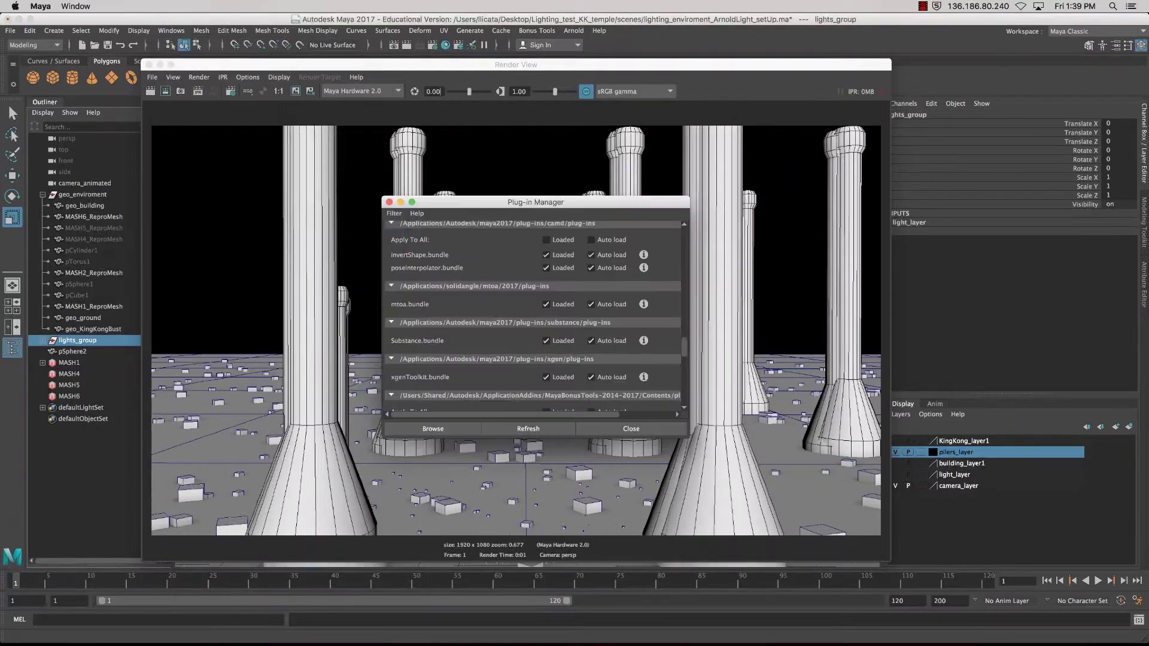
scroll(533, 316, down, 3)
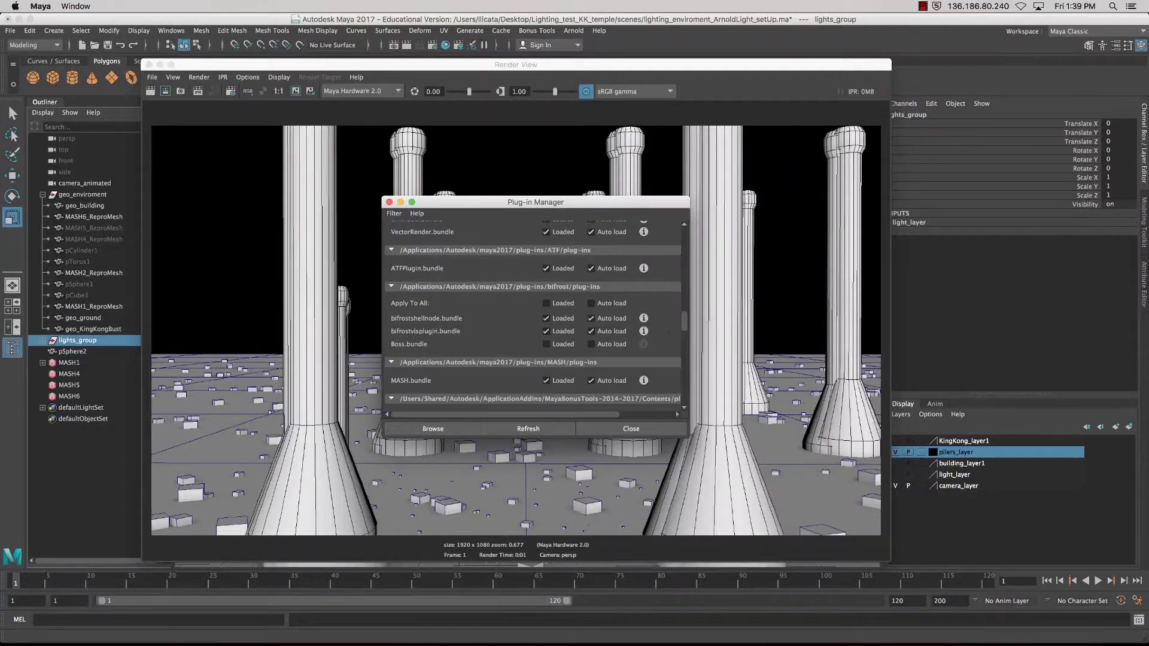
scroll(532, 316, down, 2)
scroll(533, 316, up, 3)
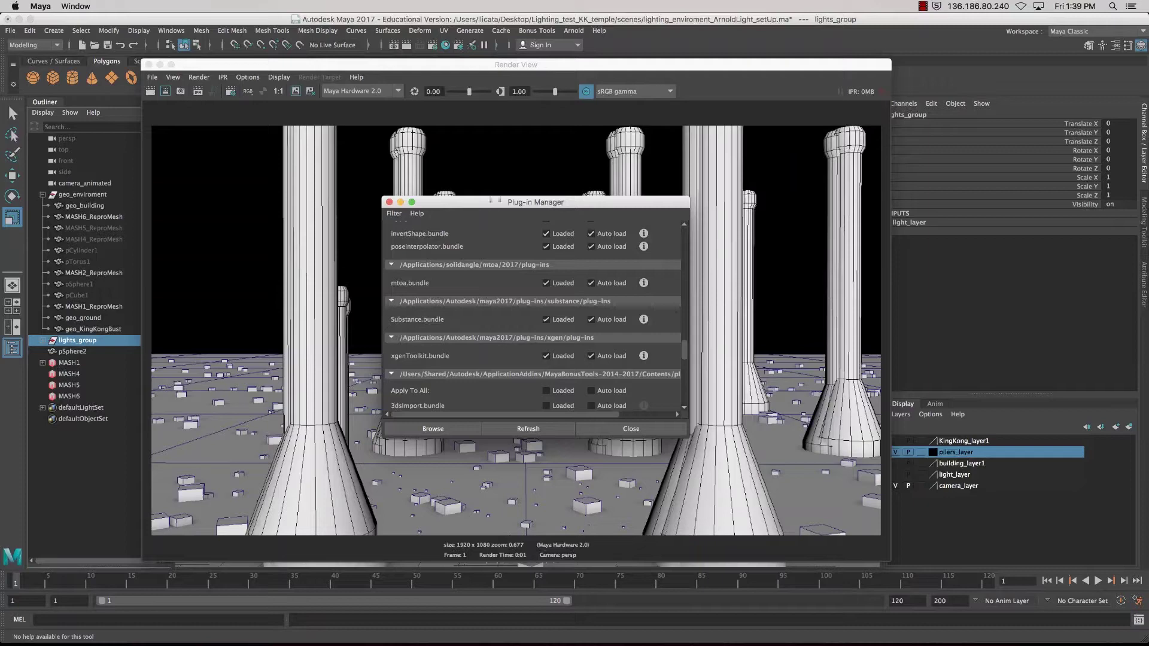
drag(496, 200, 440, 149)
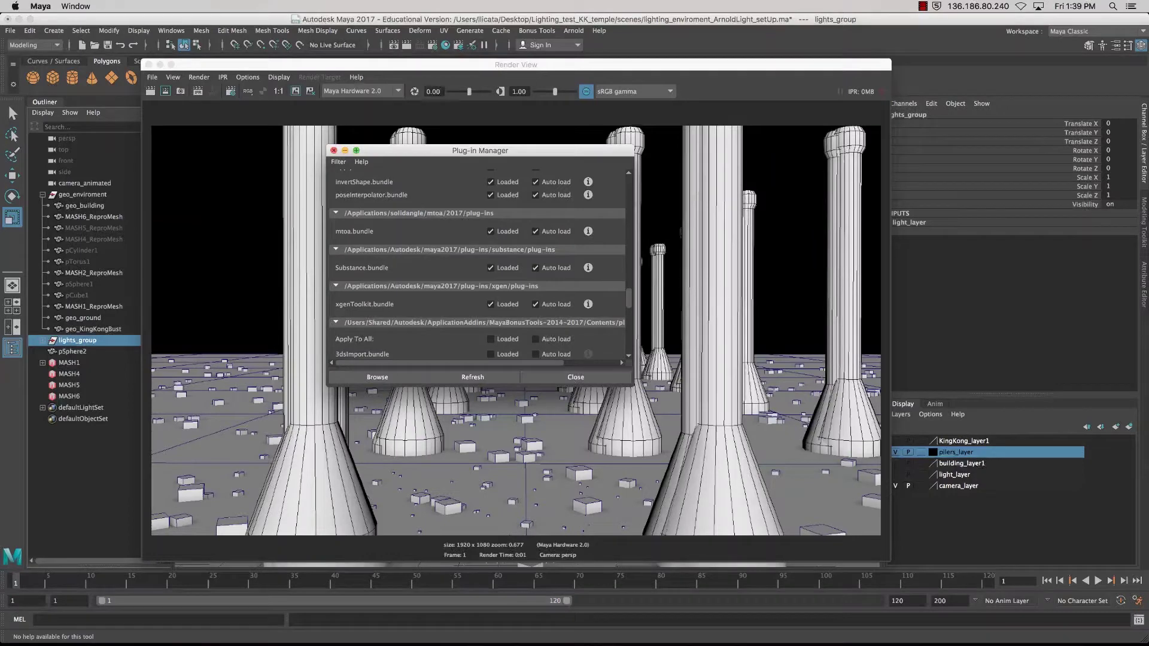
click(333, 150)
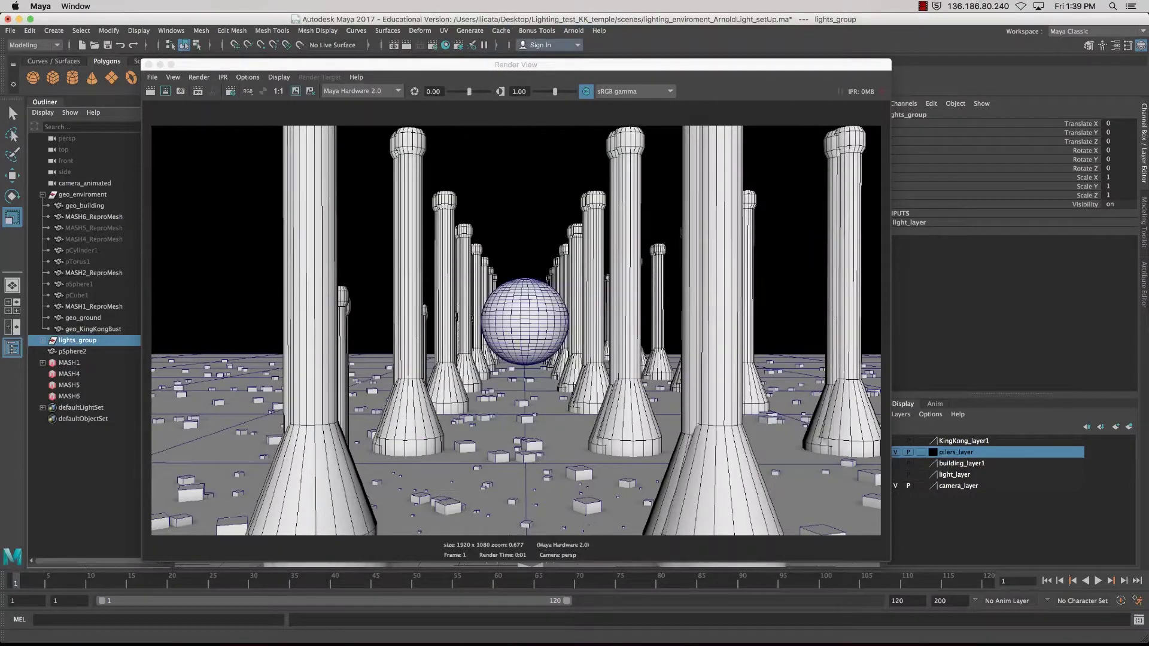
Switch the Render View to the Arnold Renderer, start a render of the frame and stop it.
click(361, 91)
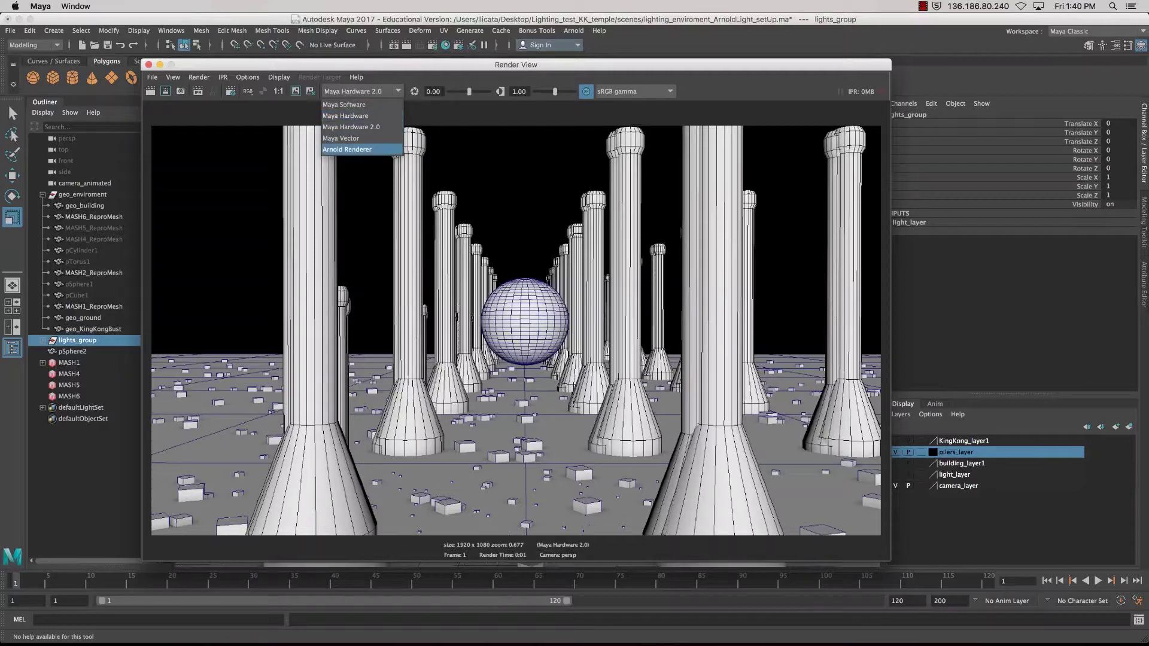
click(348, 150)
click(150, 91)
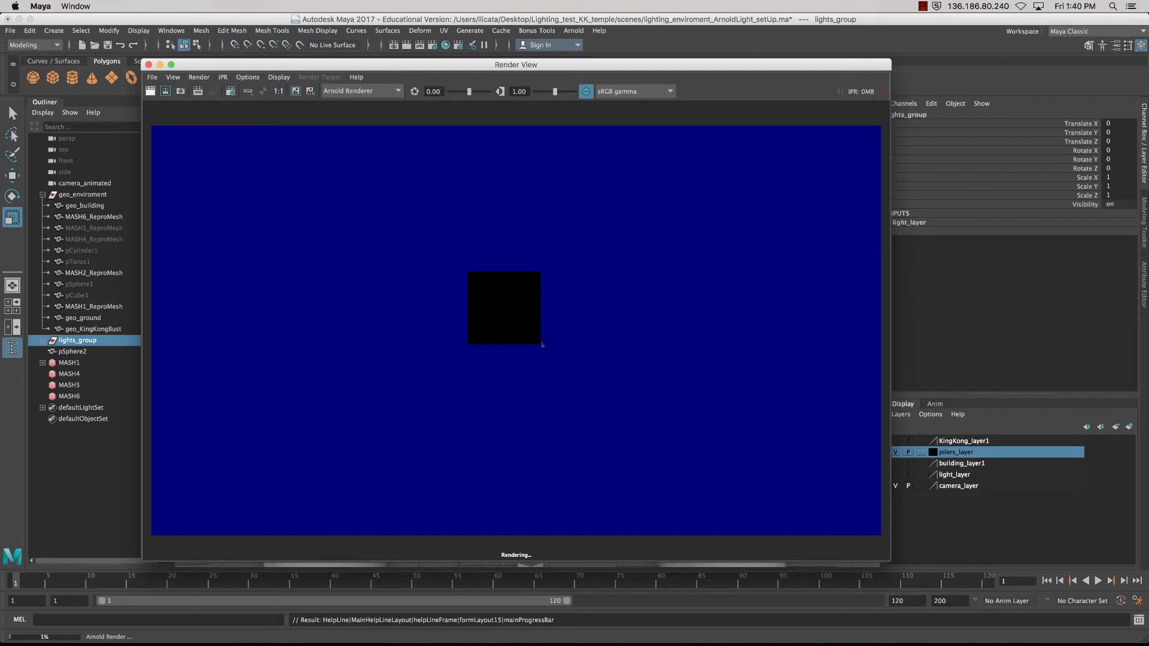
key(Escape)
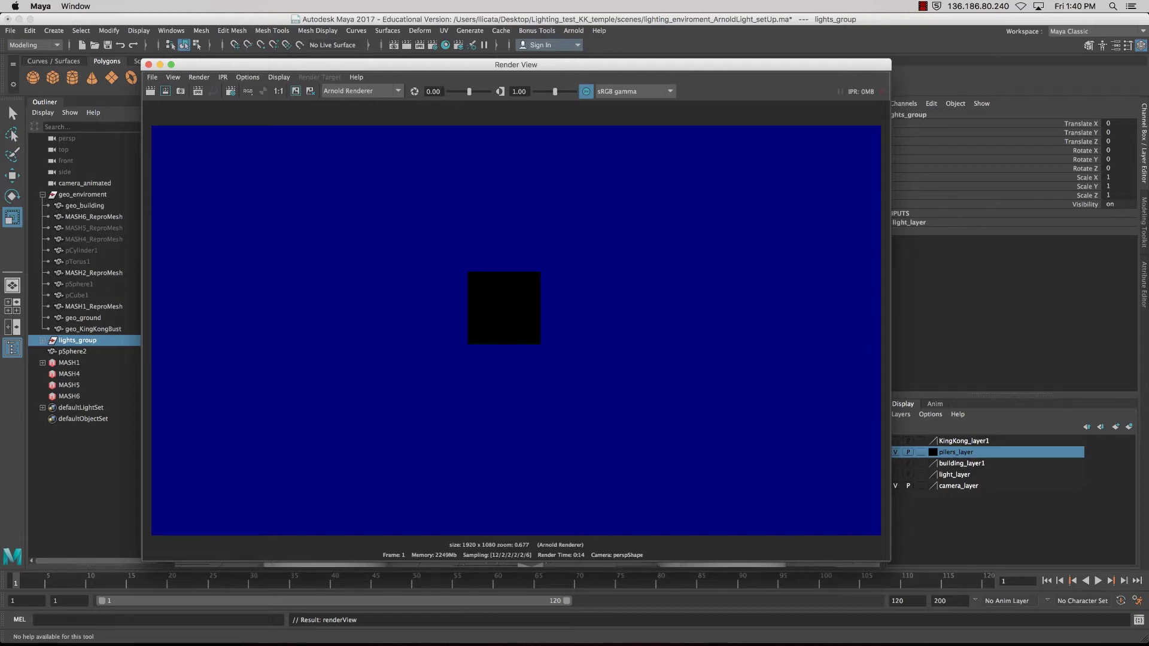
Set the Render View's test resolution to 25% Settings (480x270) and close the Render View.
mouse_move(516, 65)
mouse_down()
mouse_move(516, 621)
mouse_move(516, 485)
mouse_move(571, 48)
mouse_move(513, 344)
mouse_move(513, 205)
mouse_move(532, 76)
mouse_up()
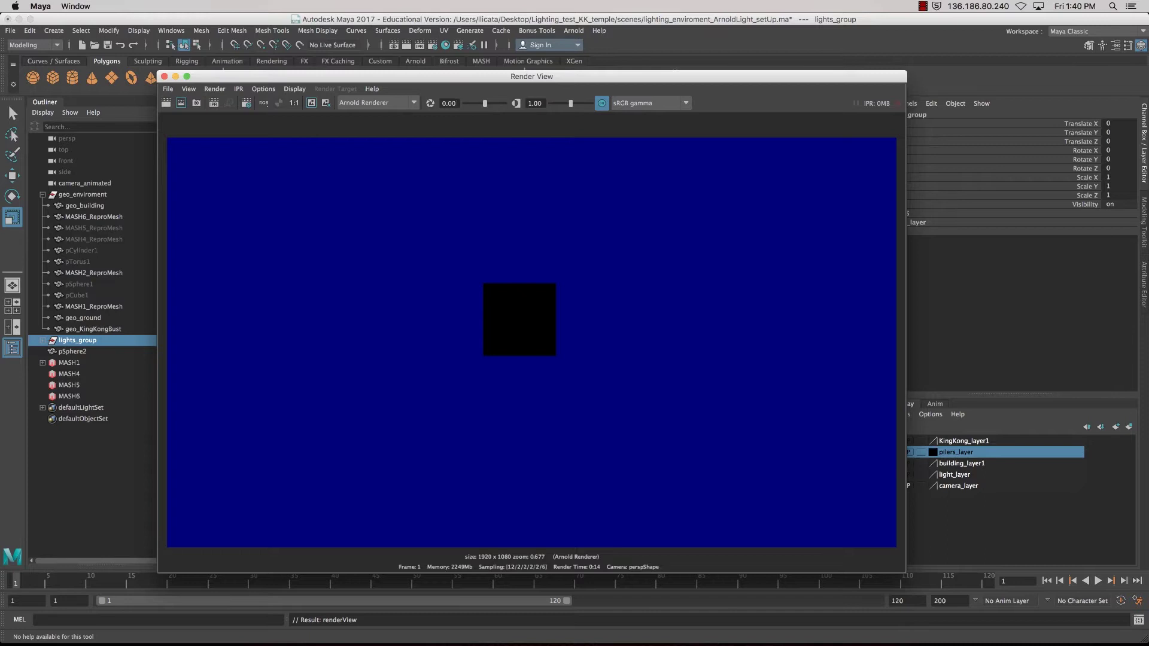
drag(532, 76, 518, 99)
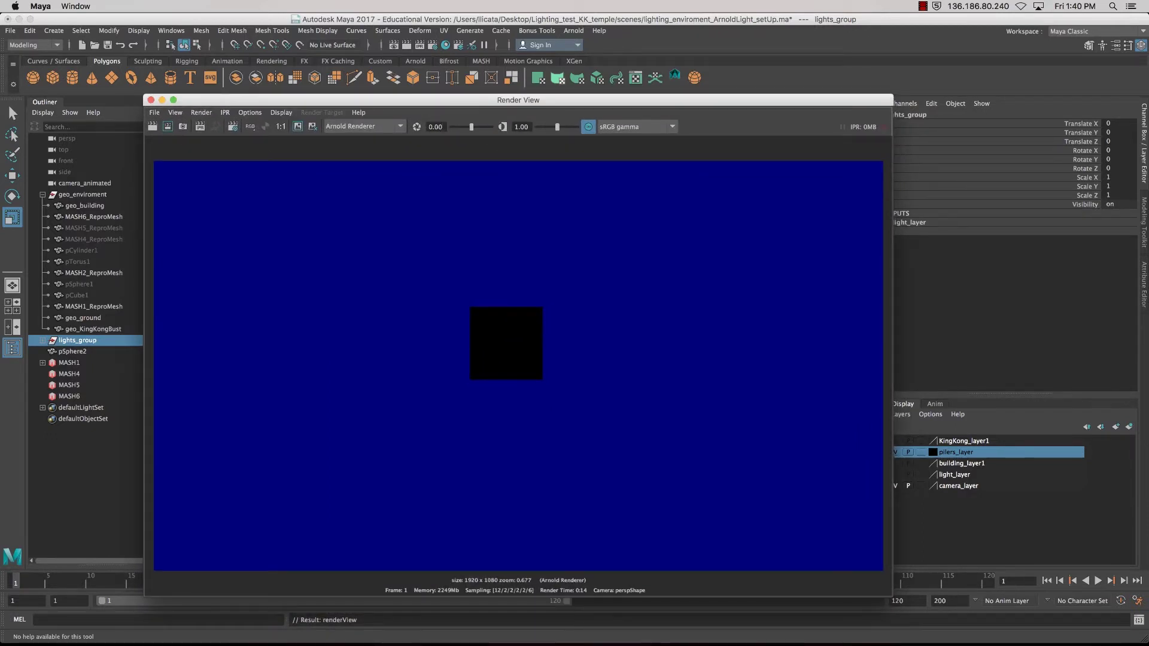
click(250, 113)
mouse_move(272, 157)
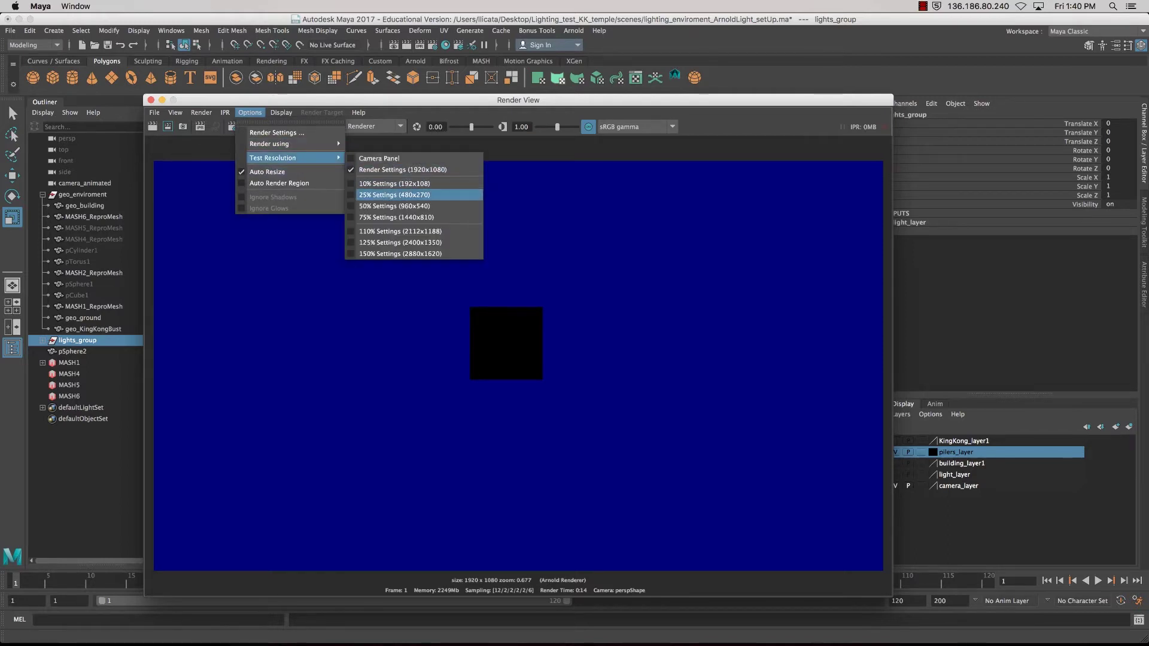
click(418, 194)
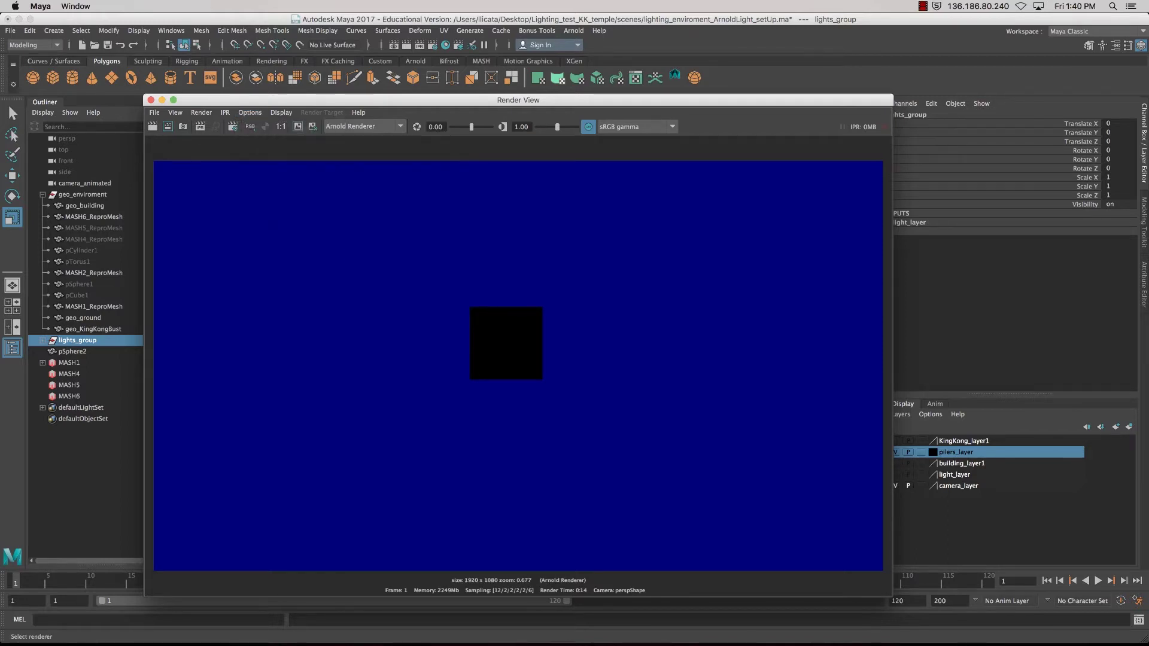
drag(185, 100, 205, 78)
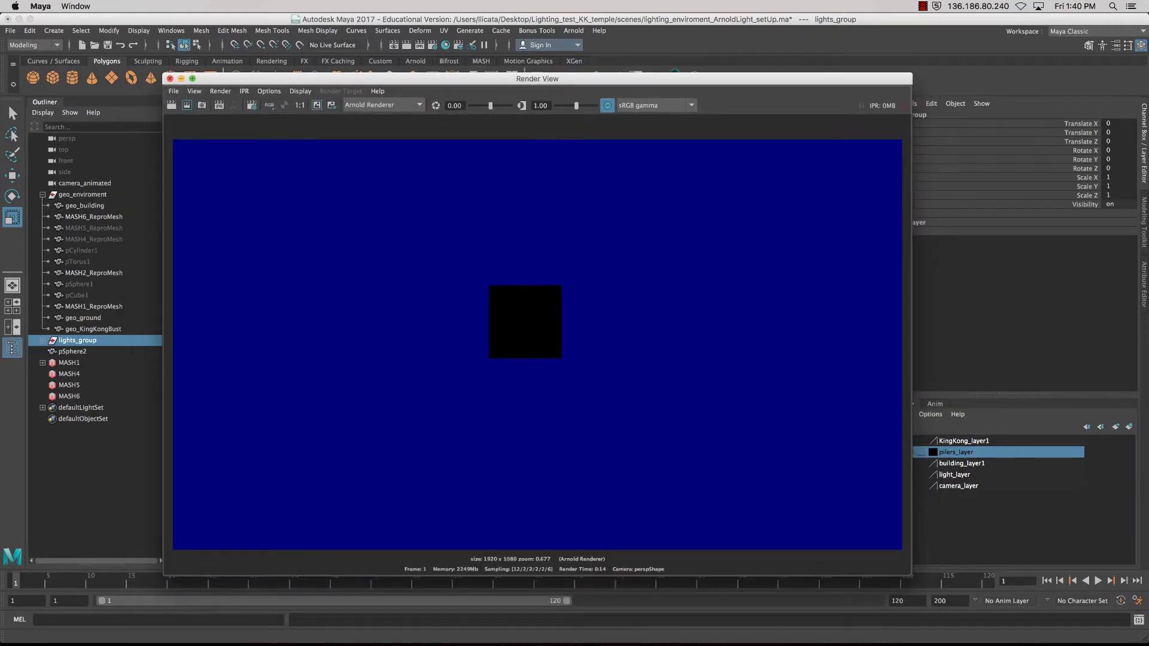
click(170, 79)
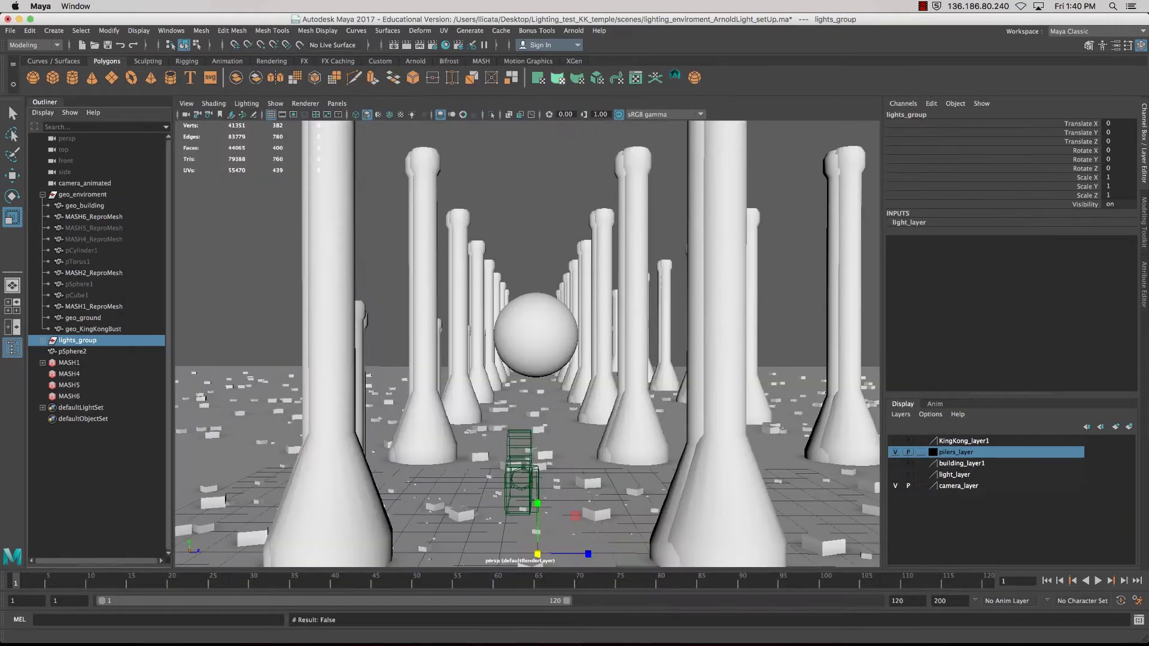
alt+middle_drag(560, 414, 562, 380)
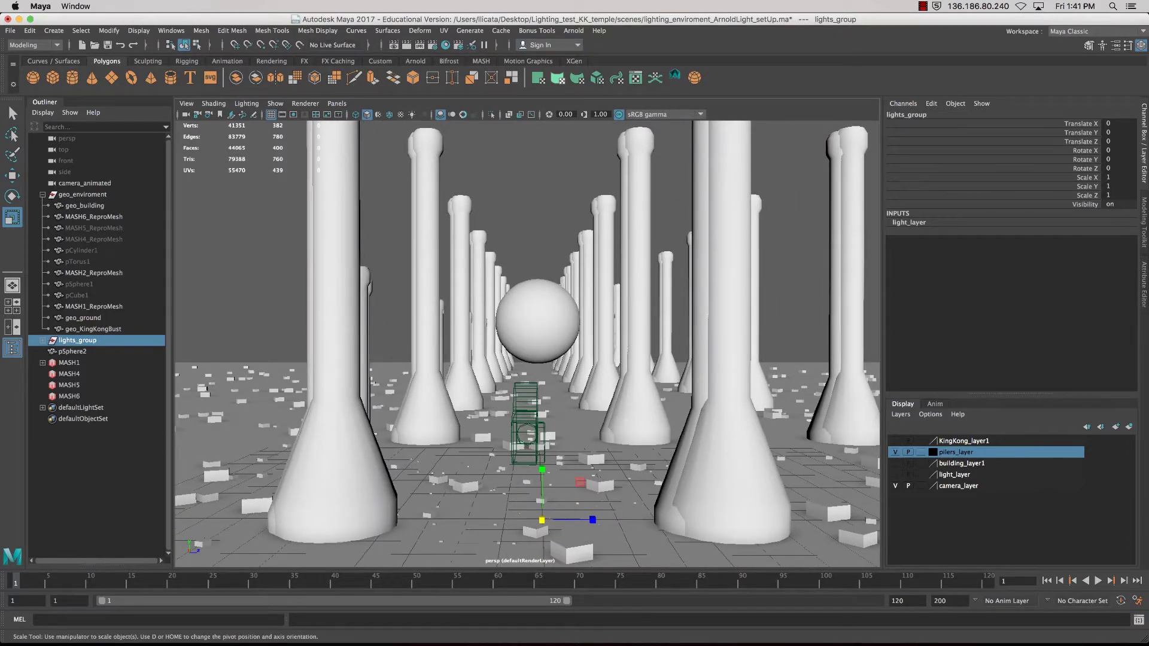
right_click(535, 203)
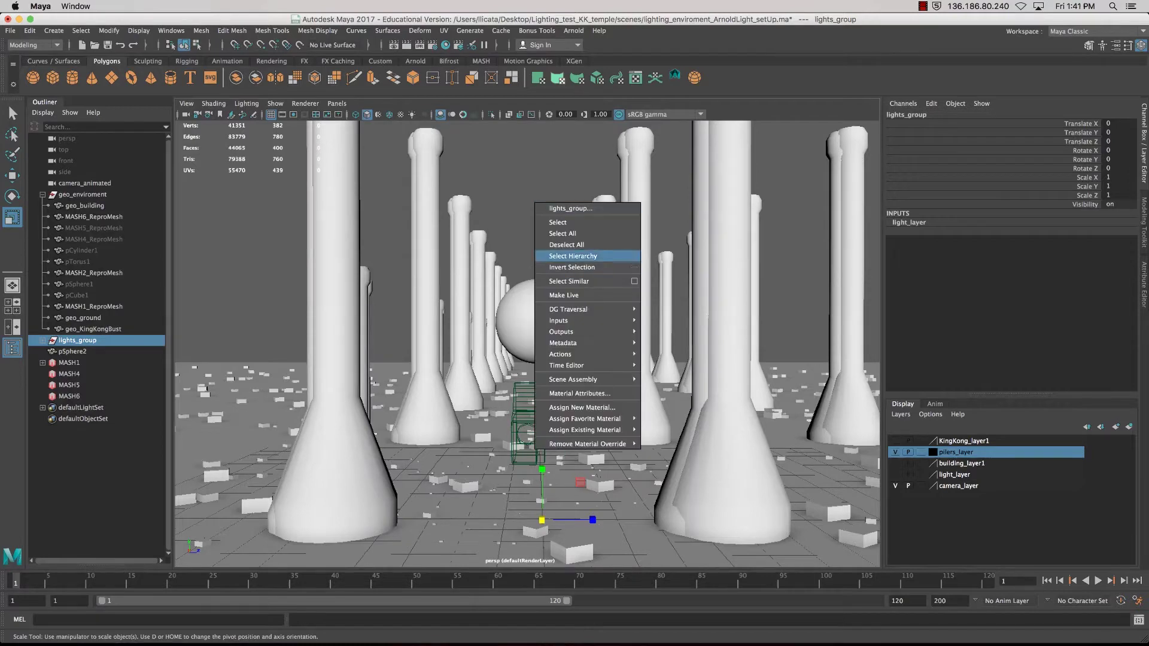
click(563, 234)
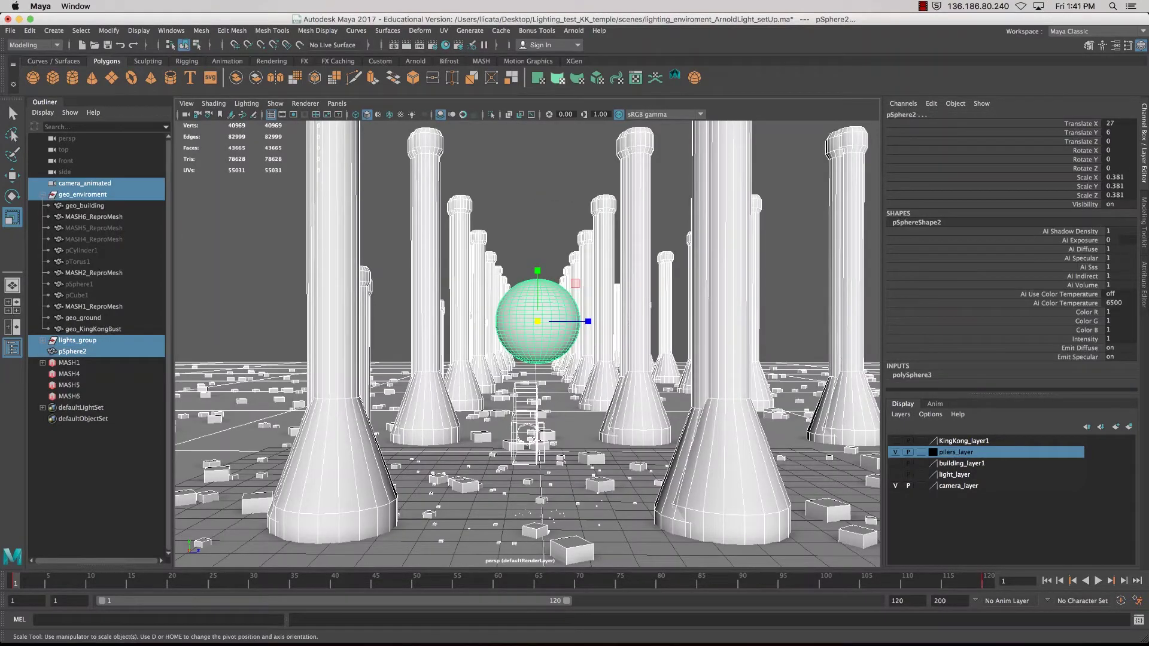
right_click(634, 231)
mouse_move(656, 531)
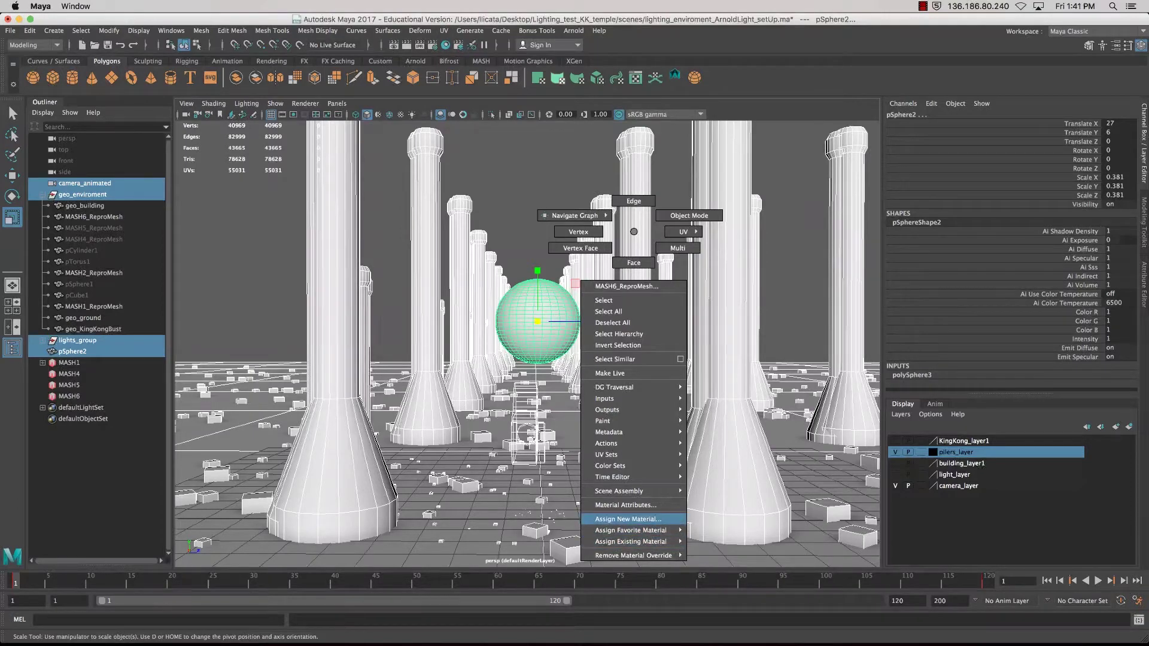
click(629, 519)
drag(467, 228, 328, 120)
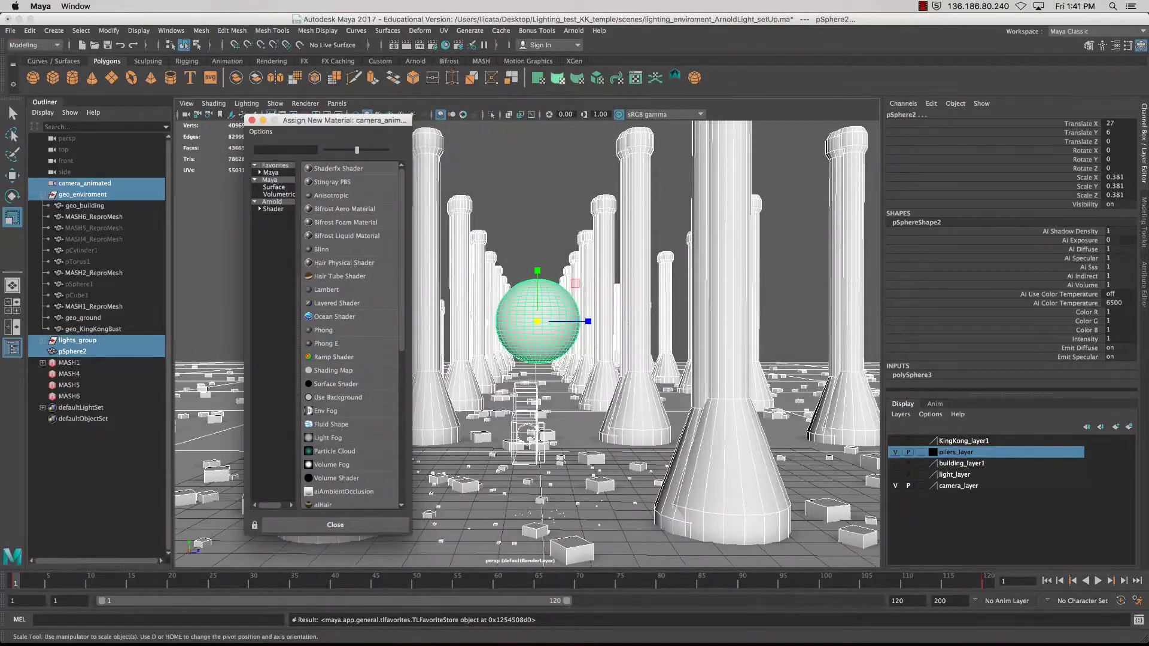
scroll(351, 335, down, 4)
scroll(350, 336, up, 4)
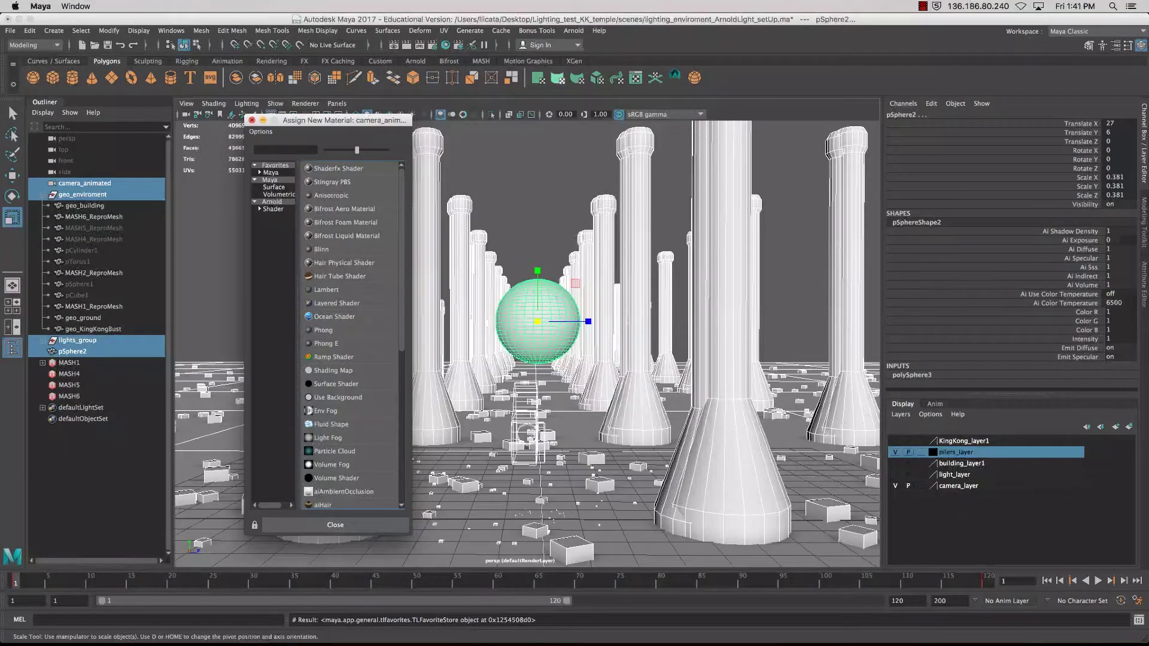
click(252, 119)
key(alt+d)
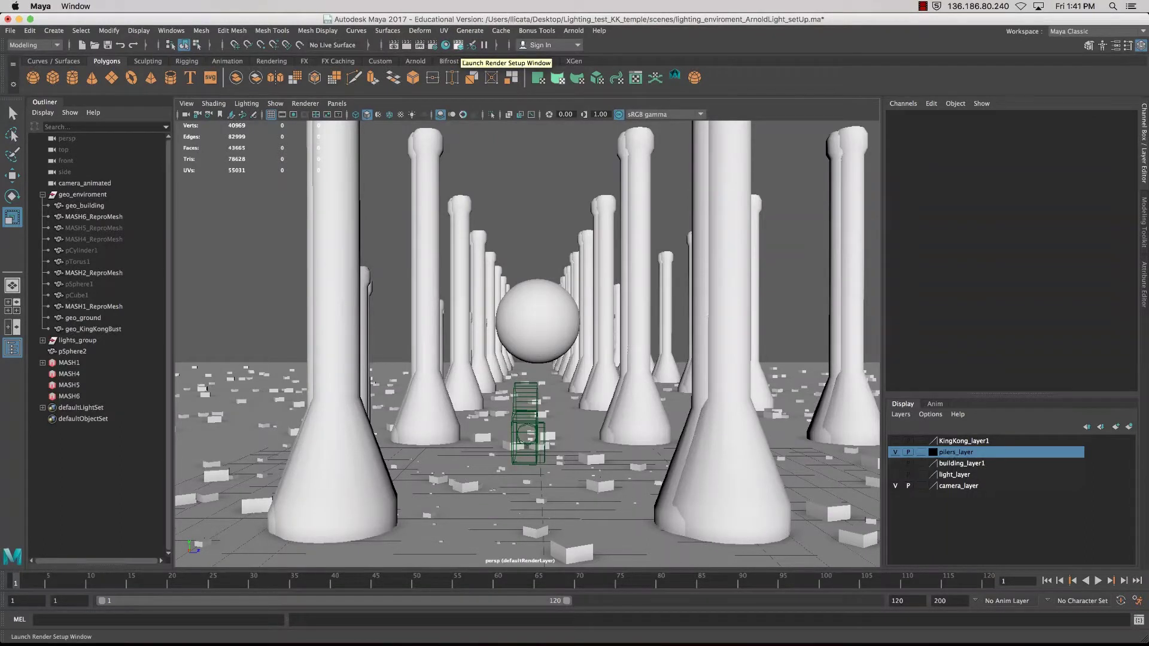
Open Render Setup, add a new render layer and create a collection inside it.
click(458, 46)
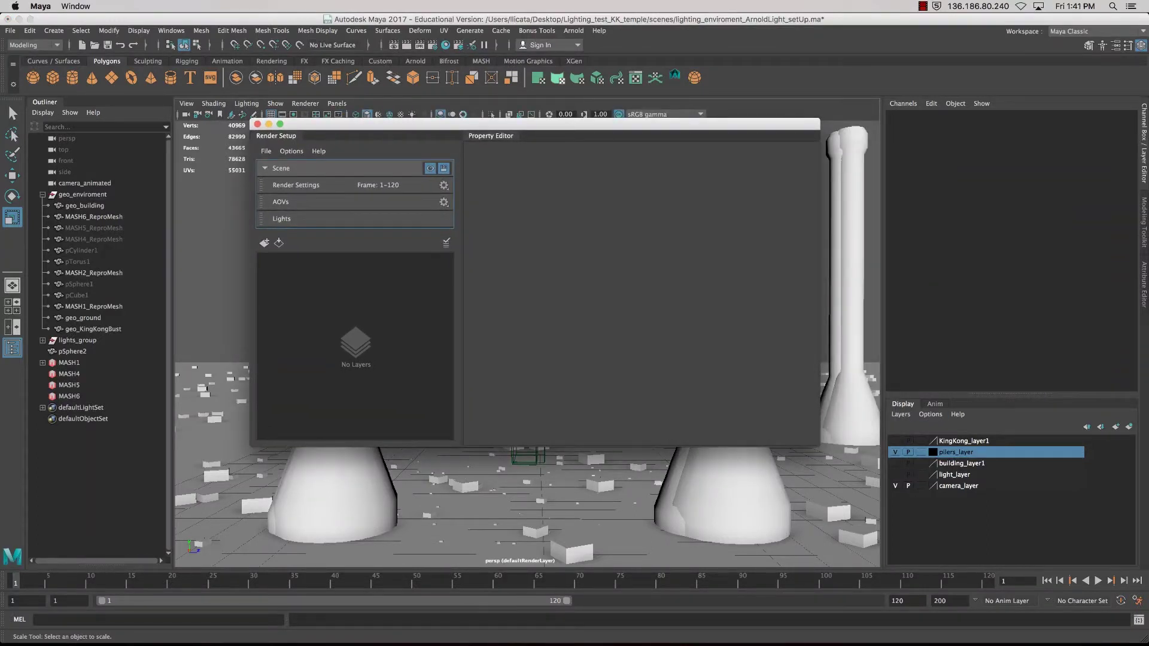
click(264, 243)
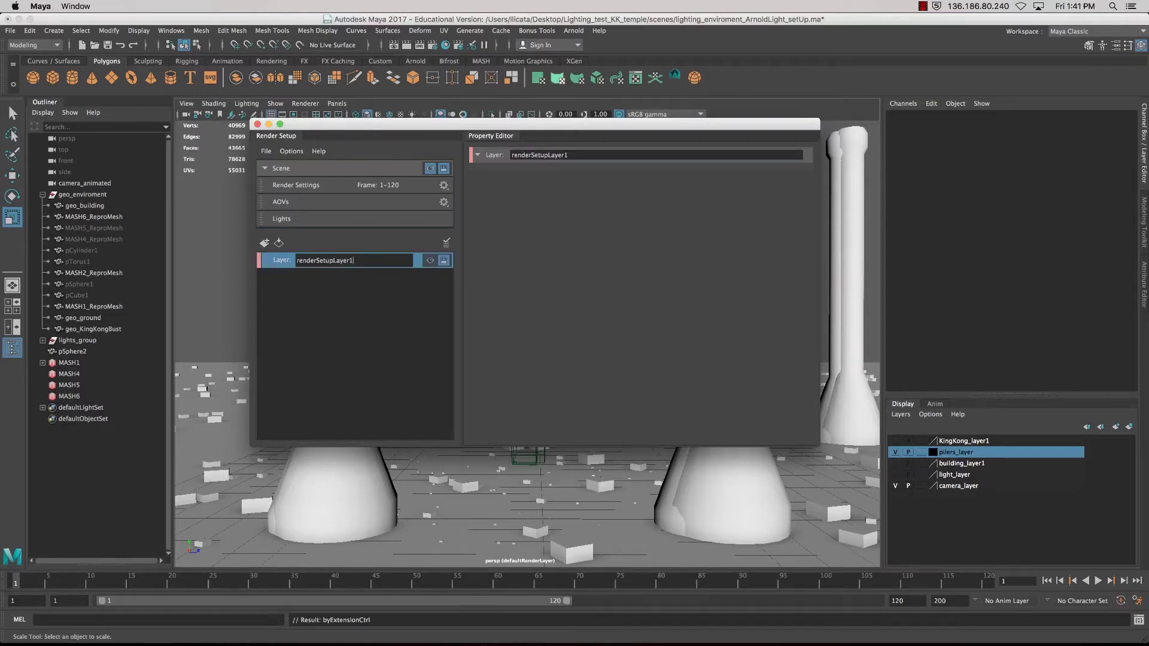
right_click(277, 260)
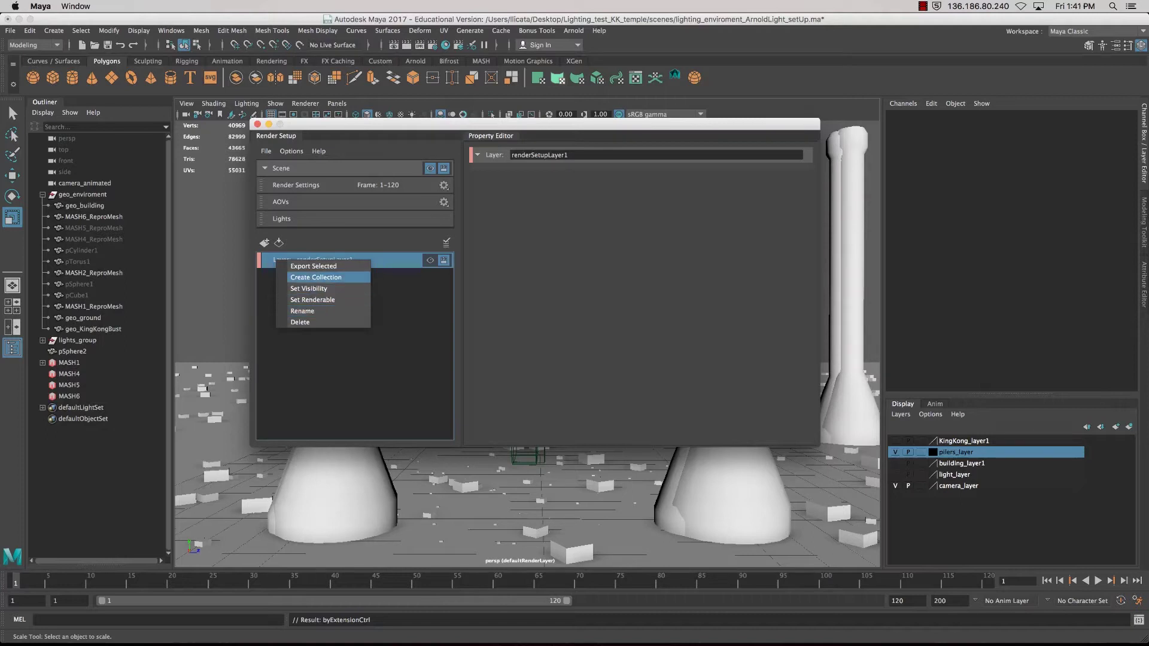
click(315, 277)
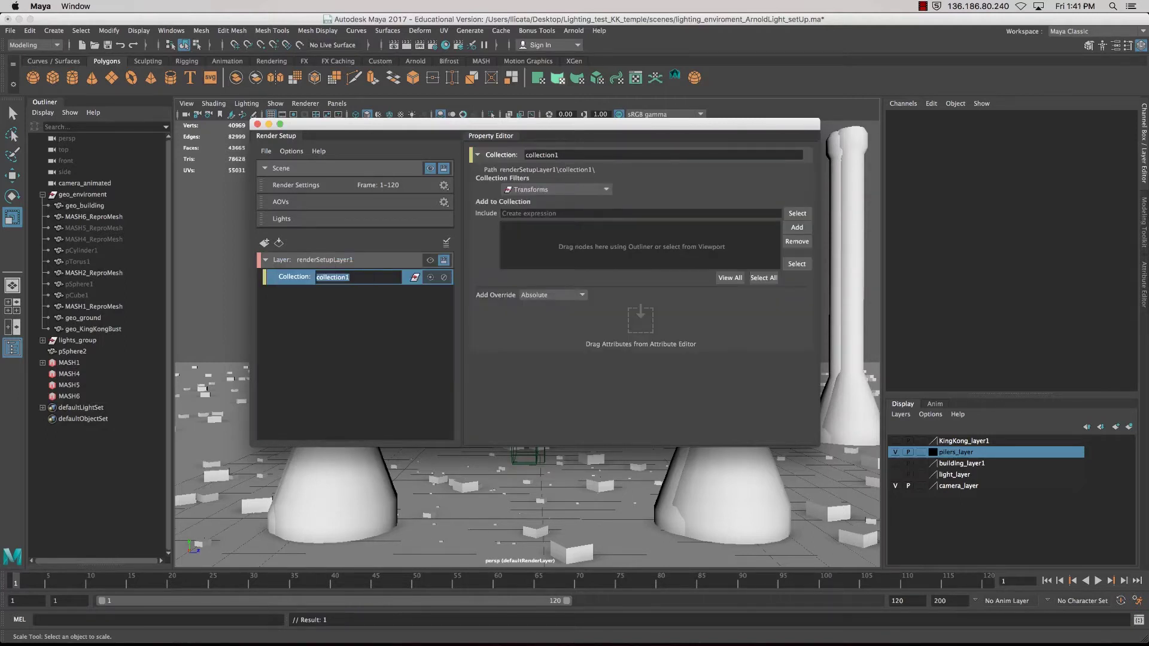
Add the geo_enviroment group and the sphere pSphere2 to the new collection.
click(42, 194)
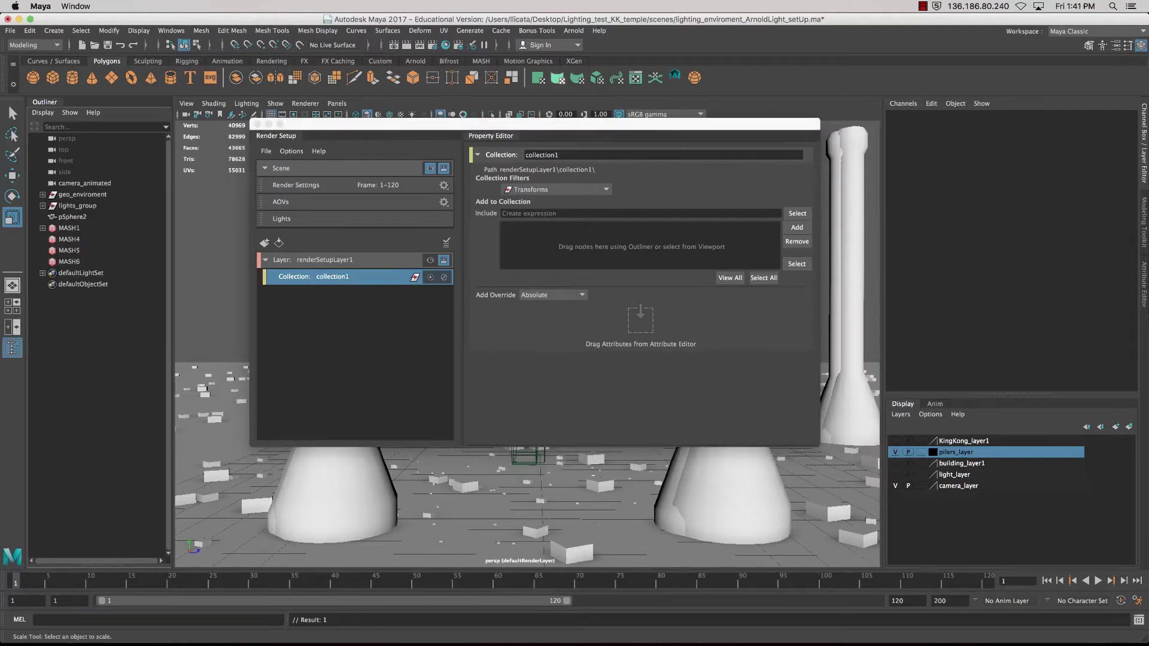
click(82, 195)
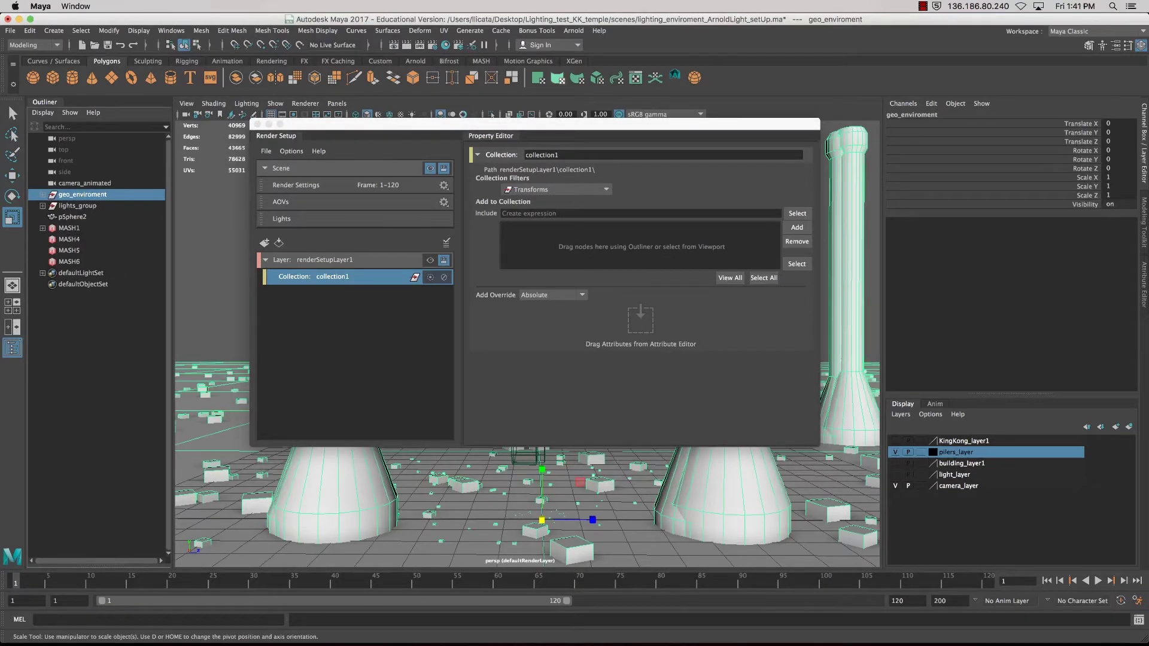
mouse_move(535, 124)
mouse_down()
mouse_move(534, 421)
mouse_move(520, 299)
mouse_move(601, 257)
mouse_move(546, 251)
mouse_move(538, 143)
mouse_move(525, 138)
mouse_up()
shift+click(537, 287)
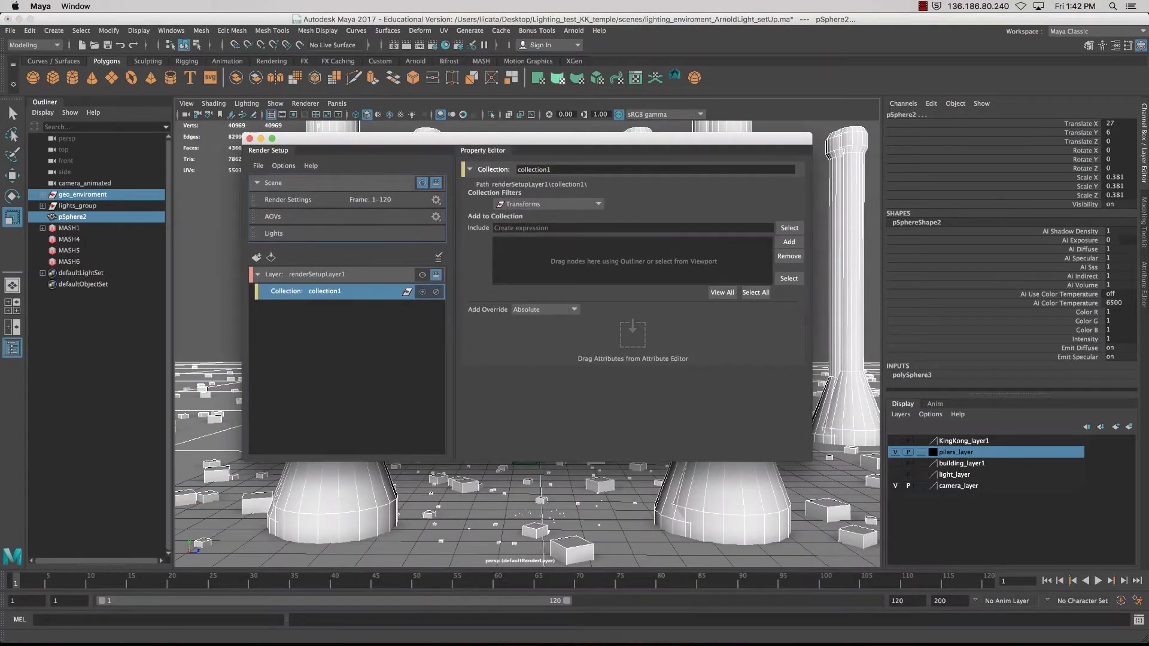
click(789, 242)
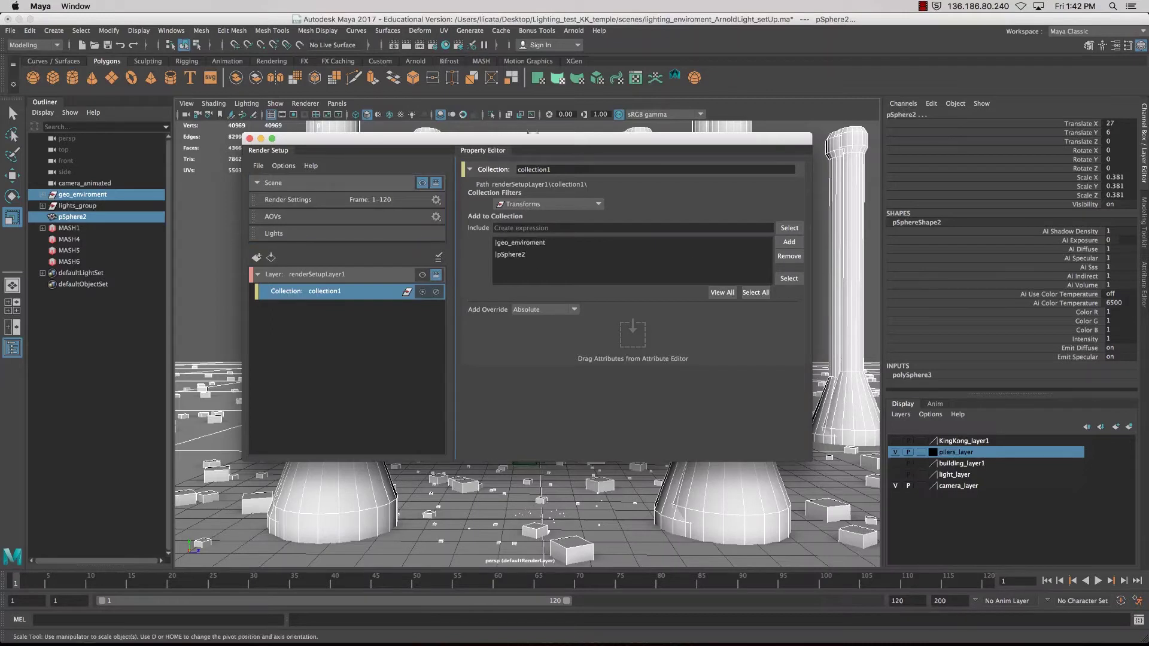
mouse_move(538, 145)
mouse_down()
mouse_move(557, 141)
mouse_move(533, 147)
mouse_up()
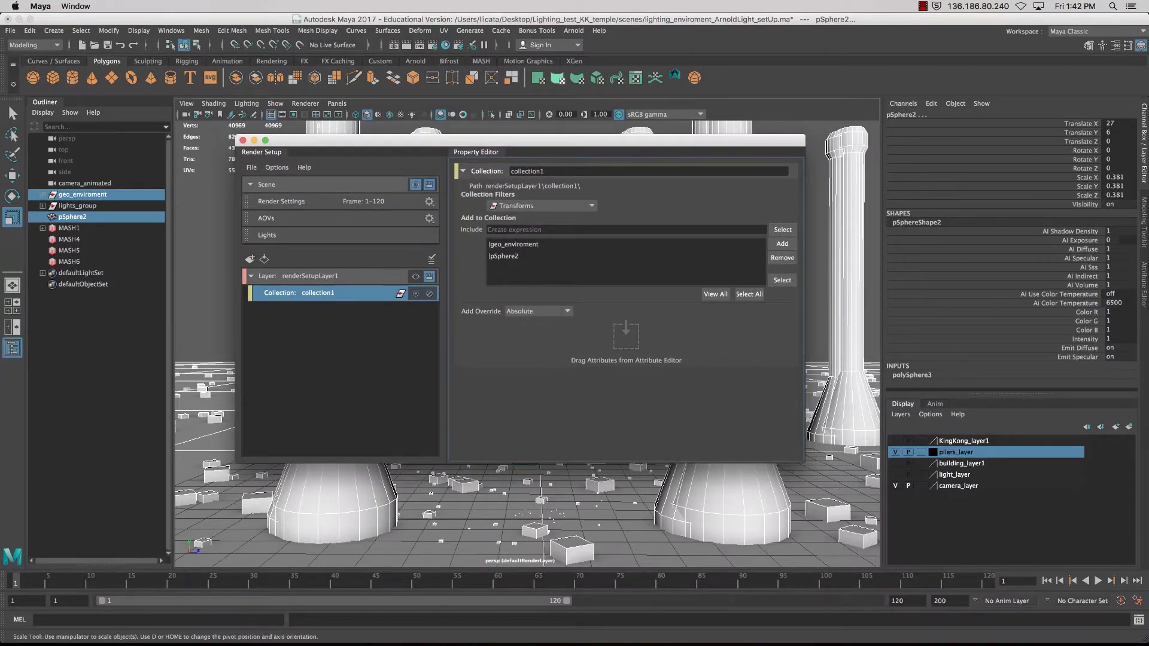
Create a material override on the collection and assign a new Arnold aiAmbientOcclusion shader as its override material.
right_click(328, 295)
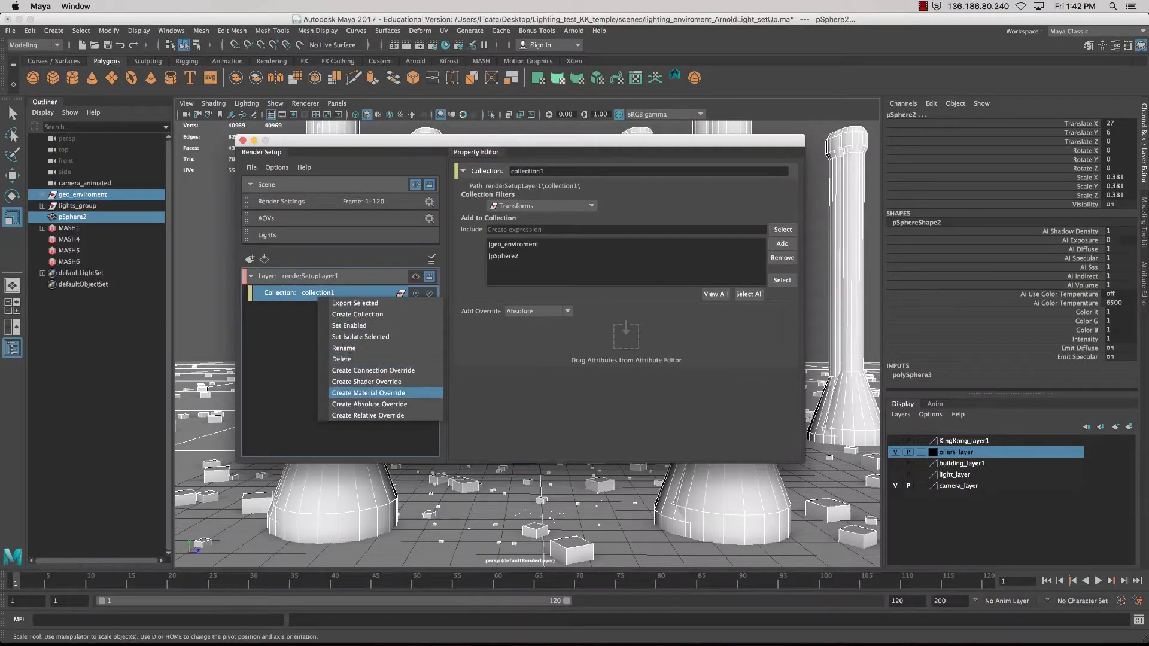
click(369, 393)
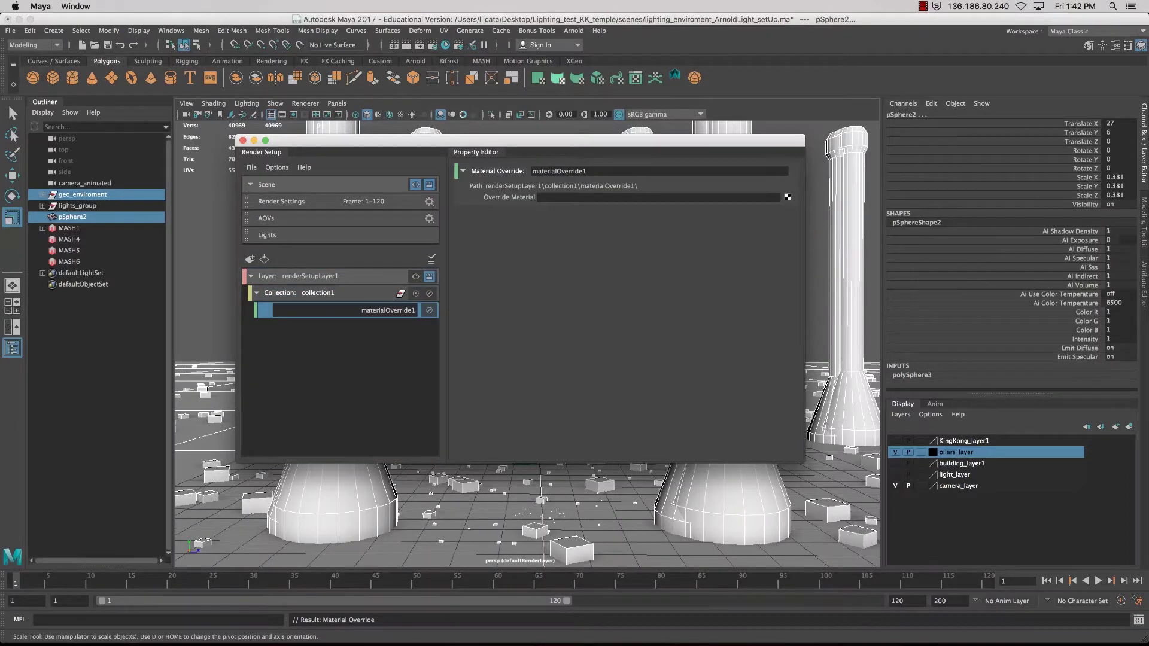
click(788, 197)
drag(455, 228, 279, 102)
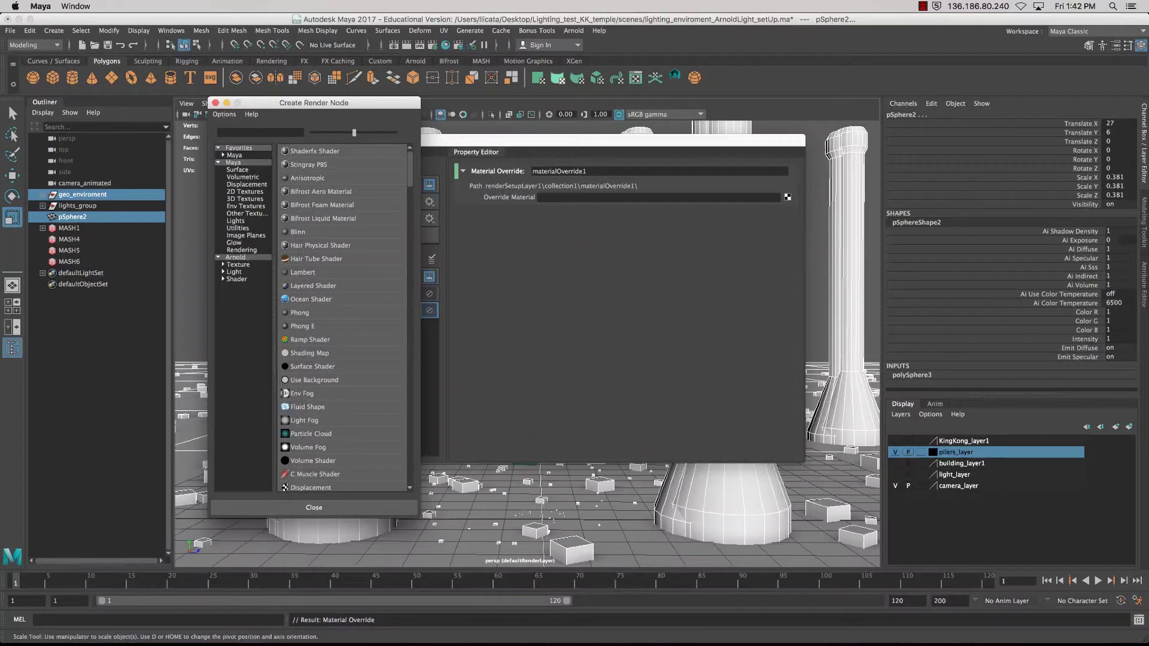
scroll(343, 317, down, 3)
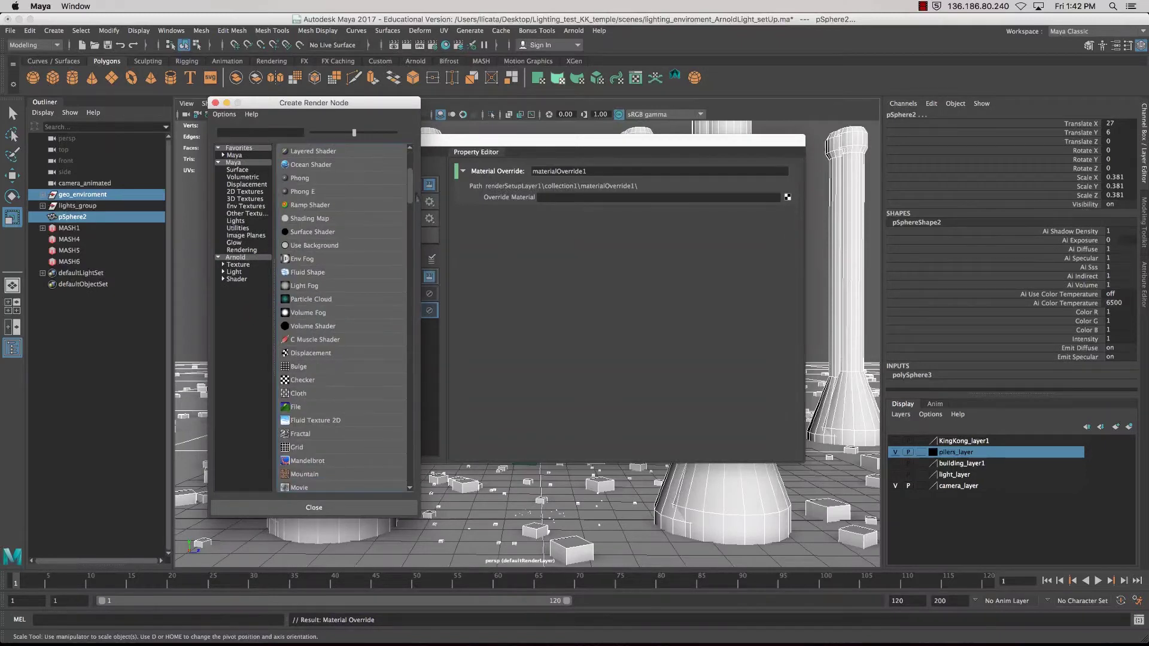
drag(417, 199, 420, 250)
click(239, 257)
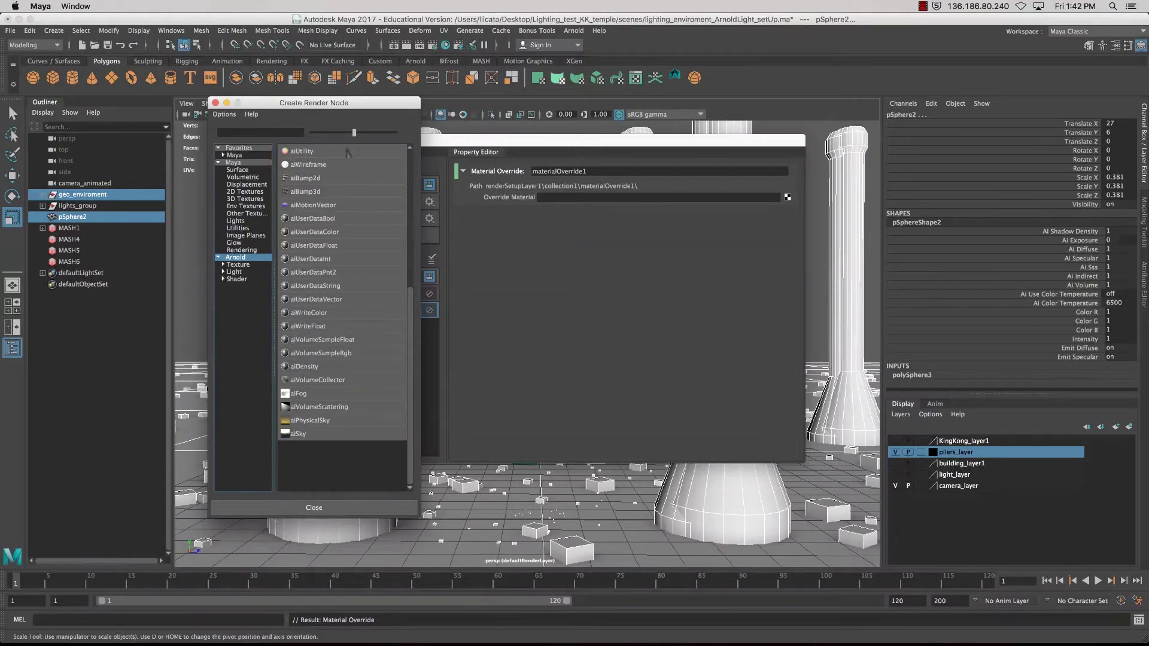
click(242, 266)
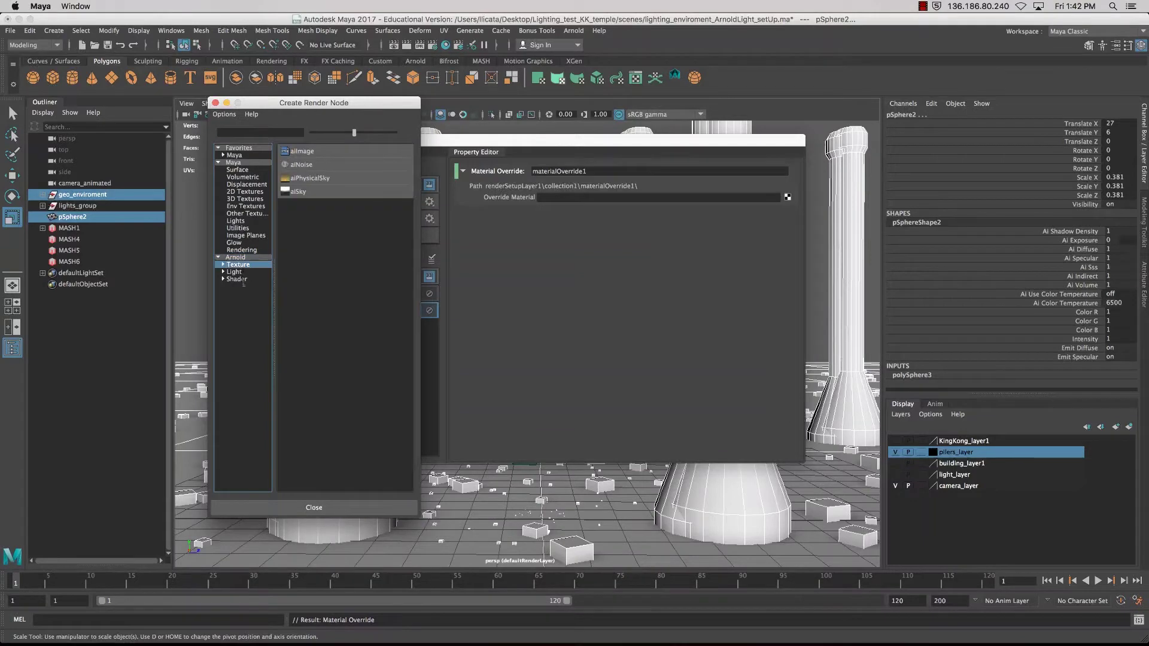
click(243, 273)
click(242, 280)
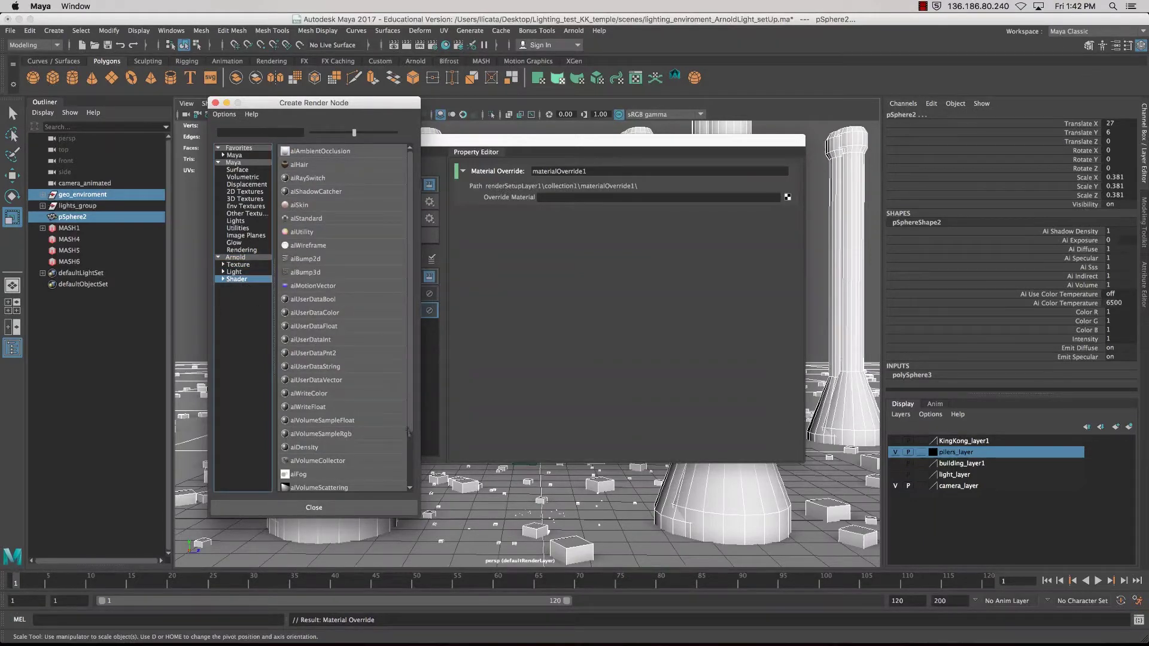
click(332, 154)
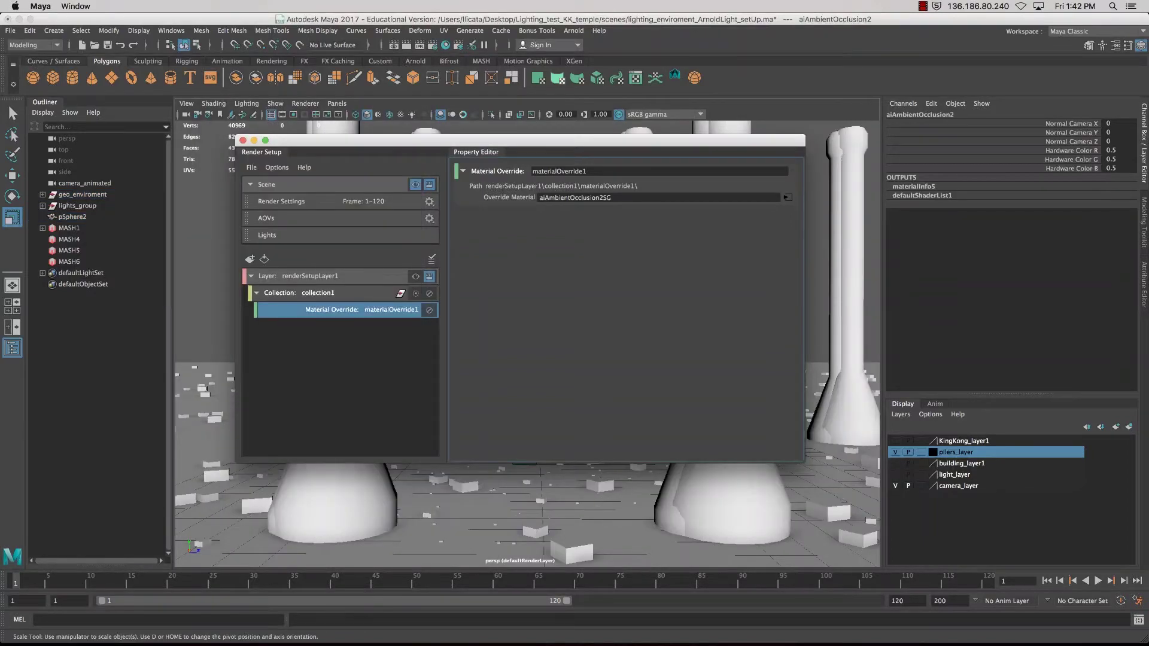
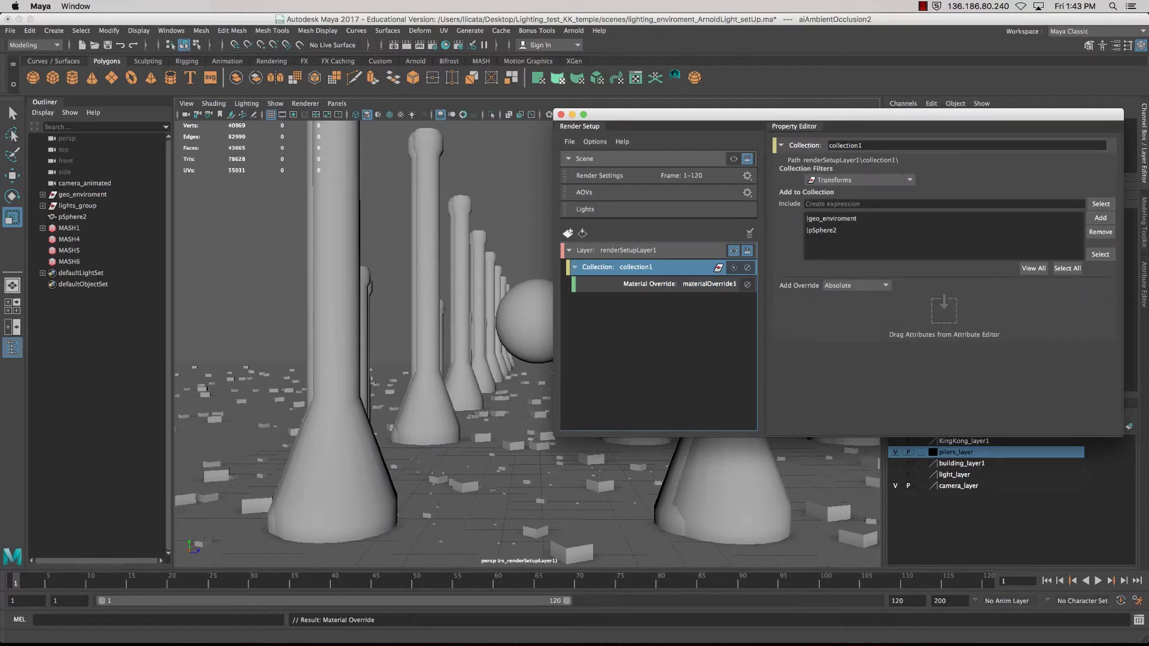
Disable the collection's material override and re-enable it to compare the shading in the viewport.
click(659, 284)
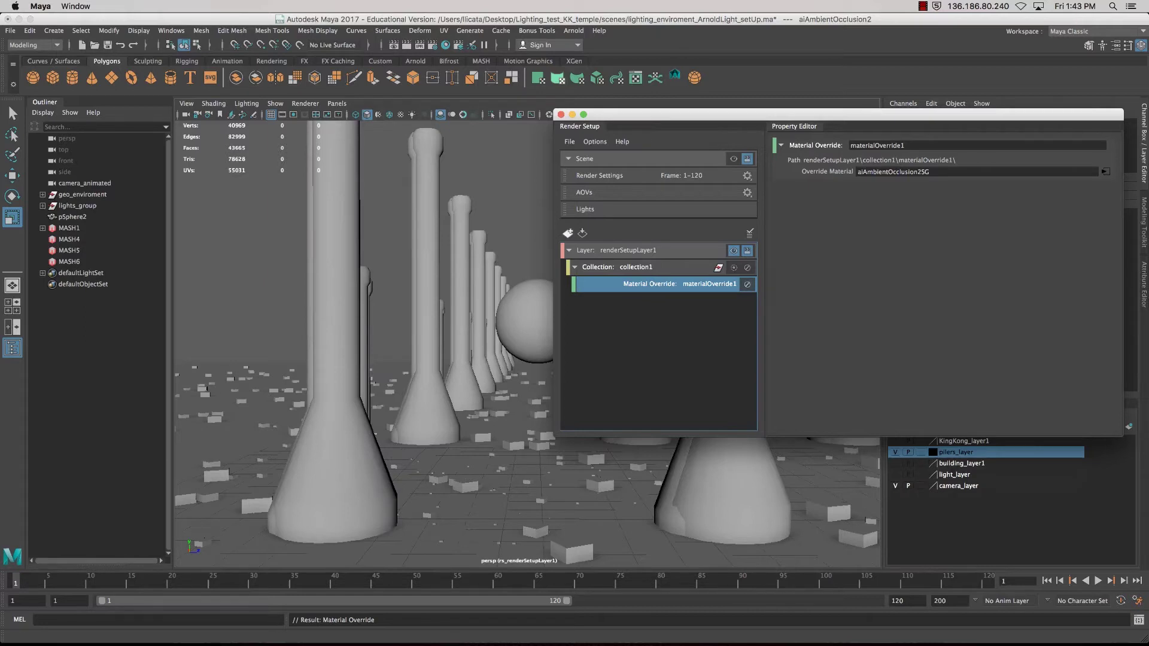
click(748, 285)
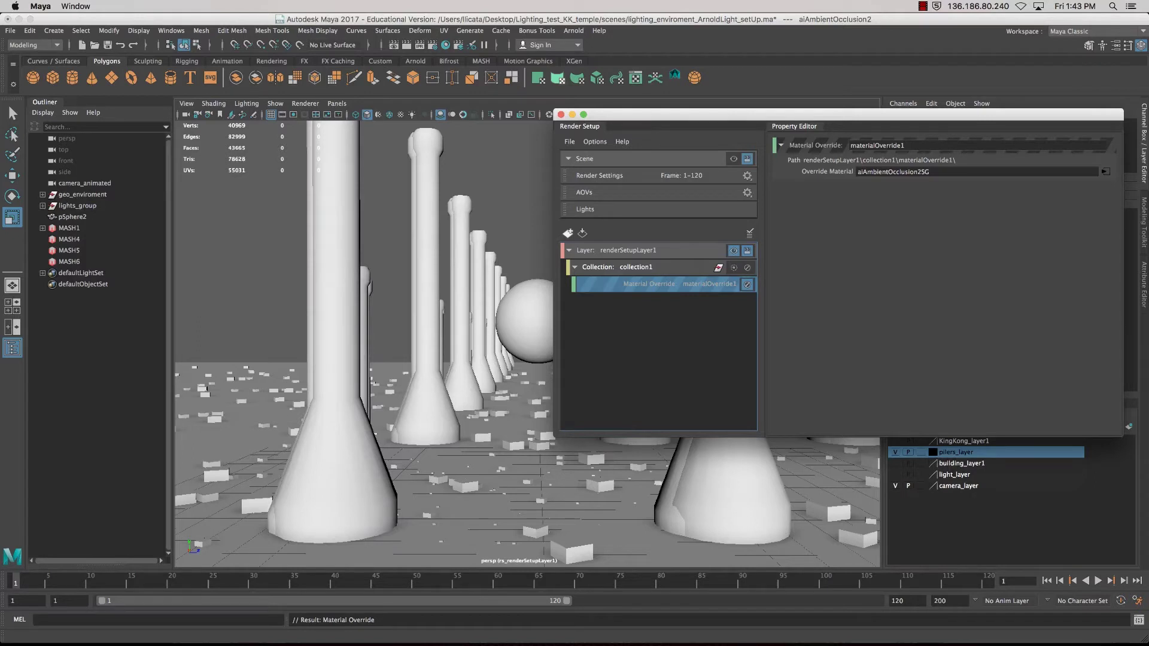
click(748, 284)
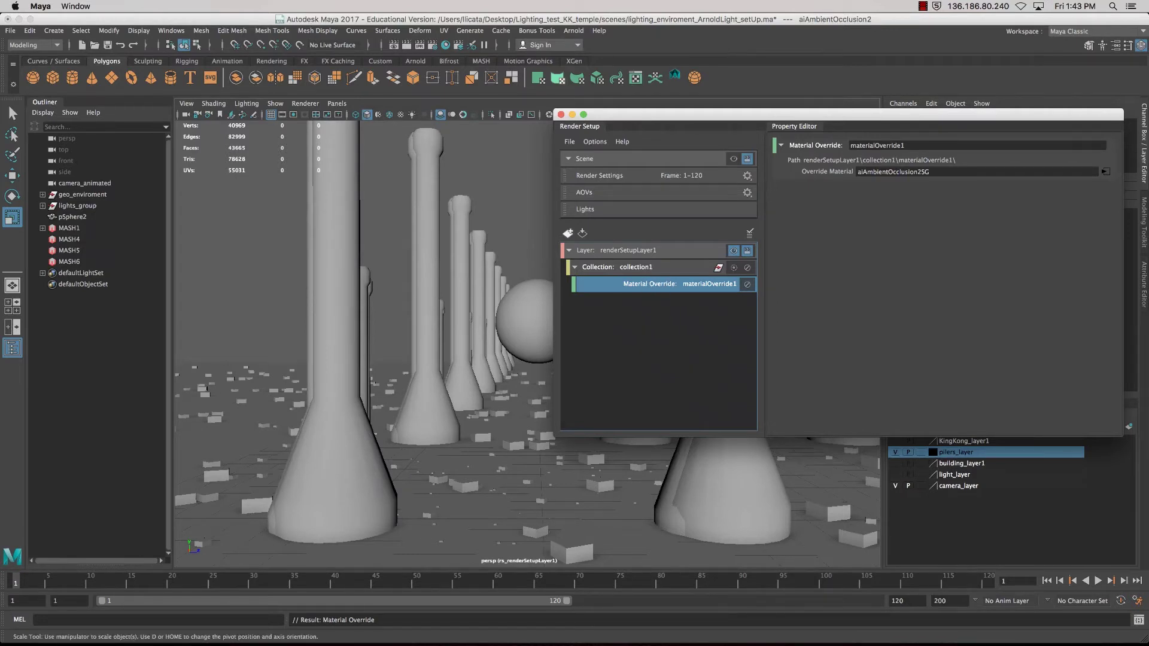
drag(838, 114, 675, 117)
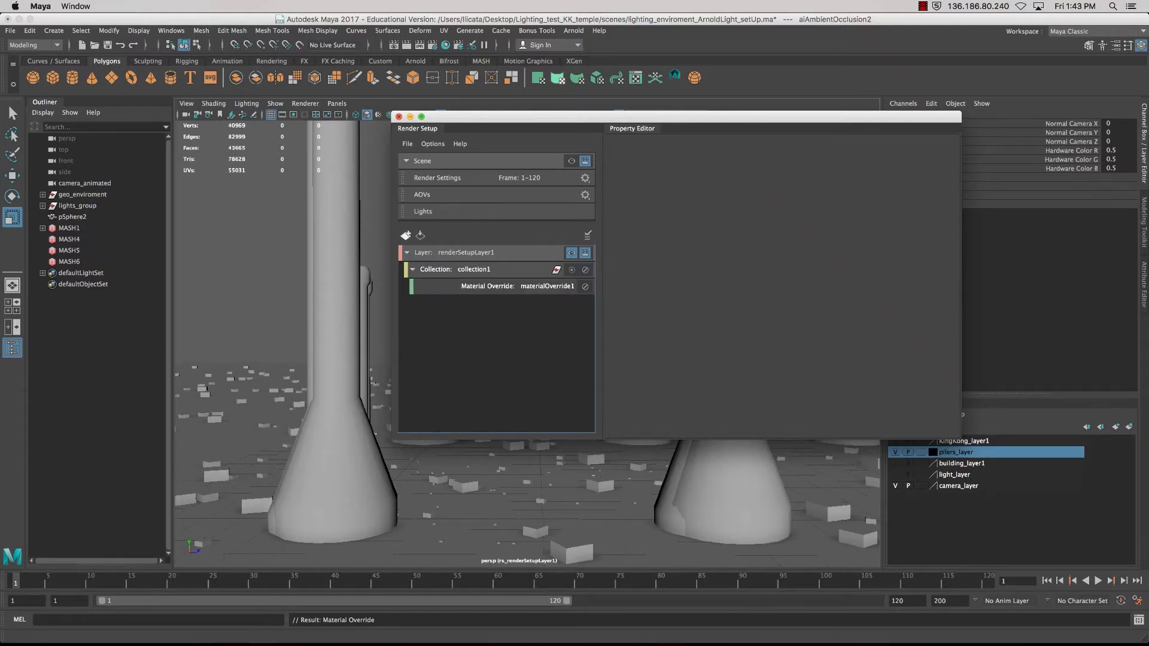
Close Render Setup, render the ambient occlusion layer from the perspective view with Arnold, and minimize the Render View after checking the image.
click(399, 116)
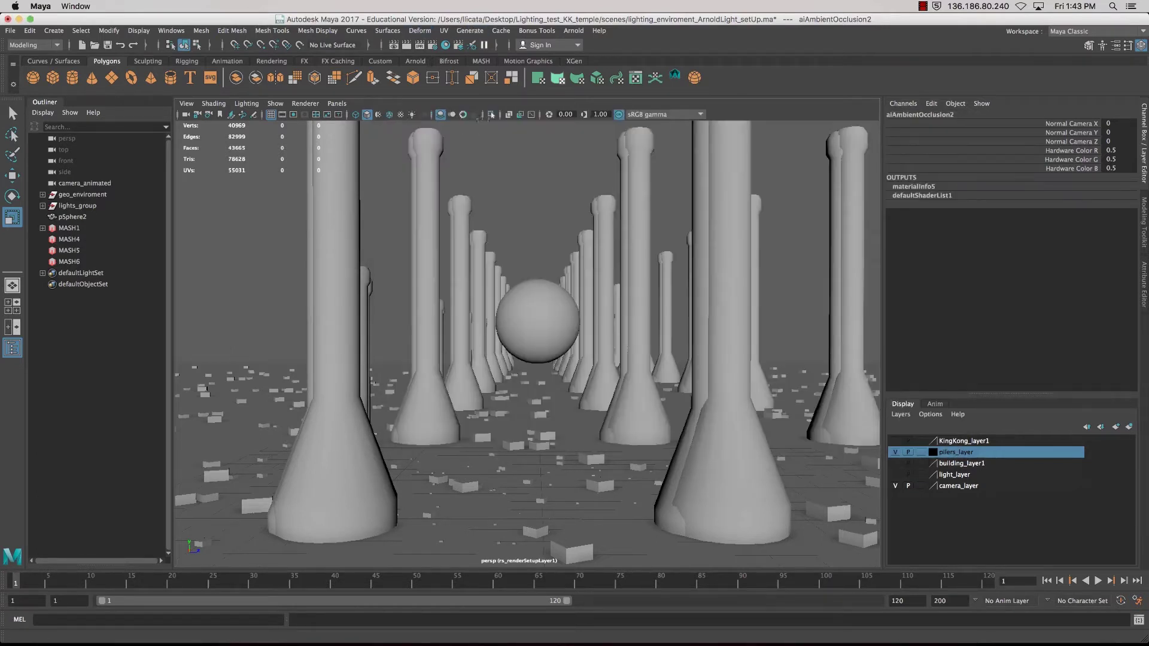
click(406, 45)
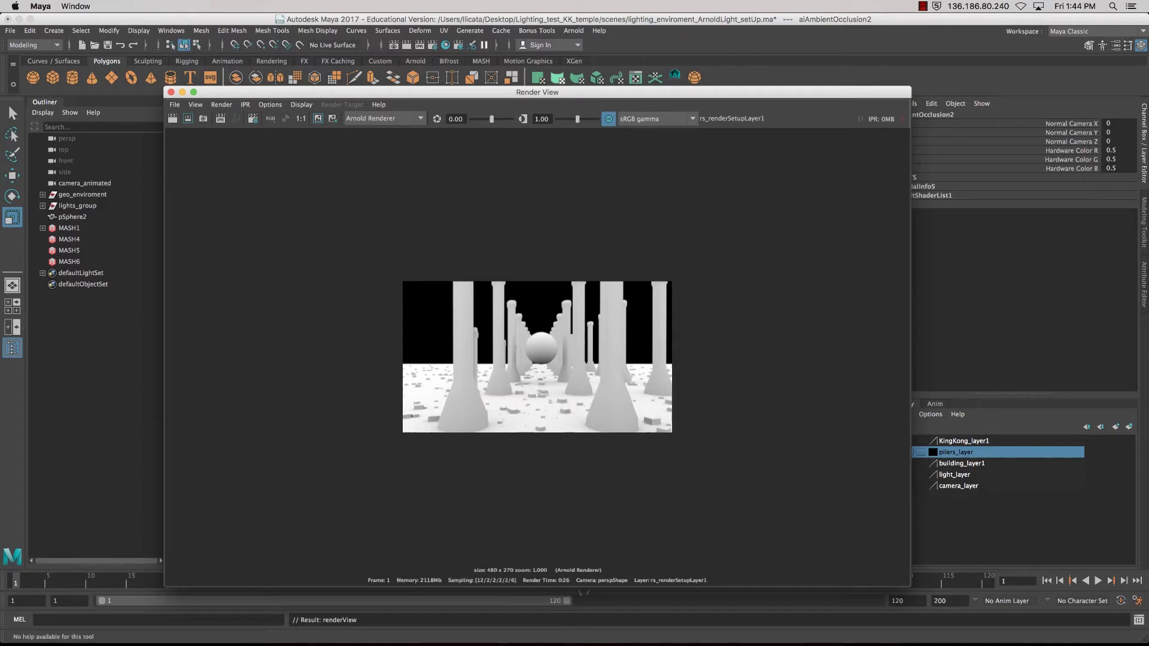
drag(538, 92, 543, 65)
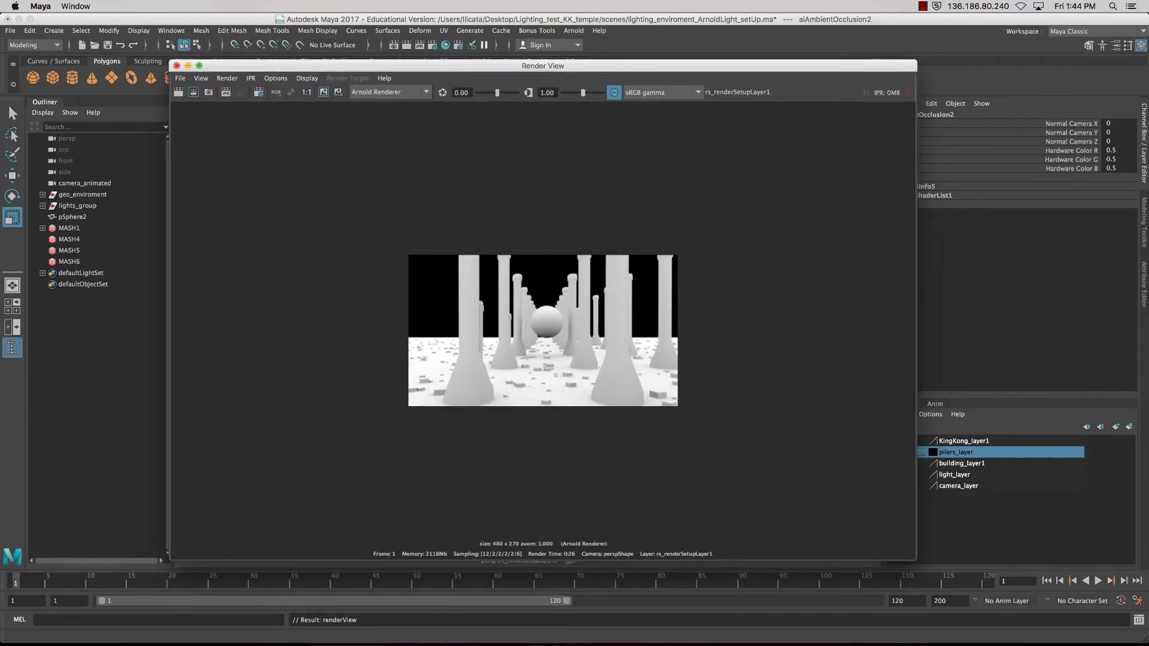
click(188, 65)
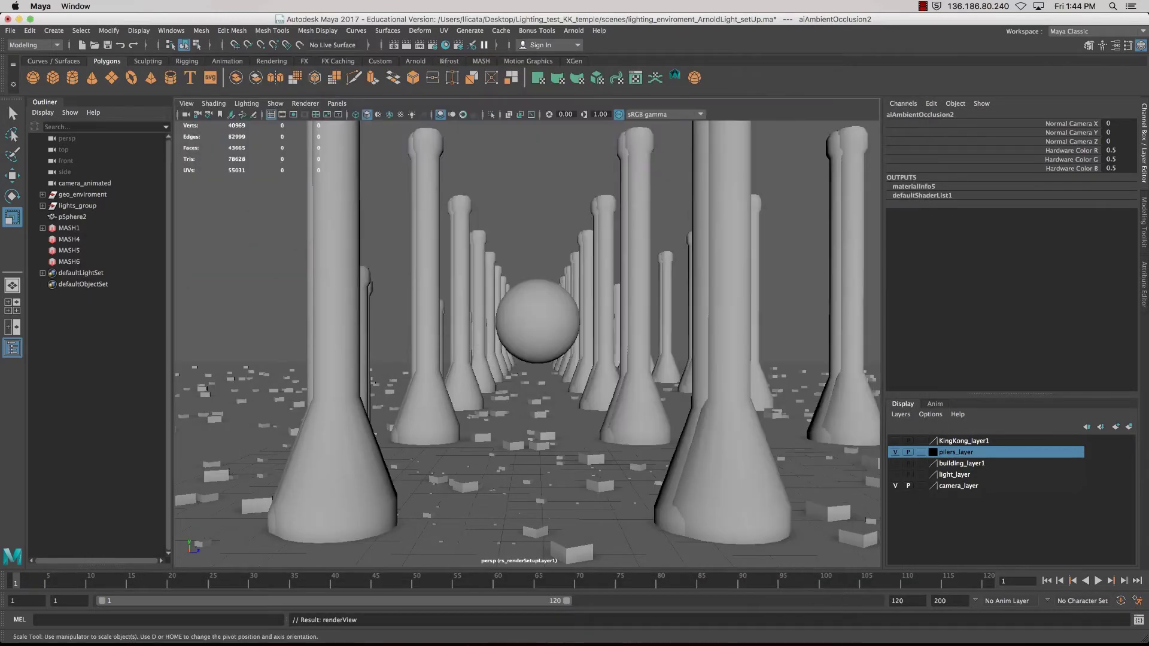
Reopen Render Setup and create a second material override on collection1 with a new Arnold aiWireframe shader as its override material.
click(458, 45)
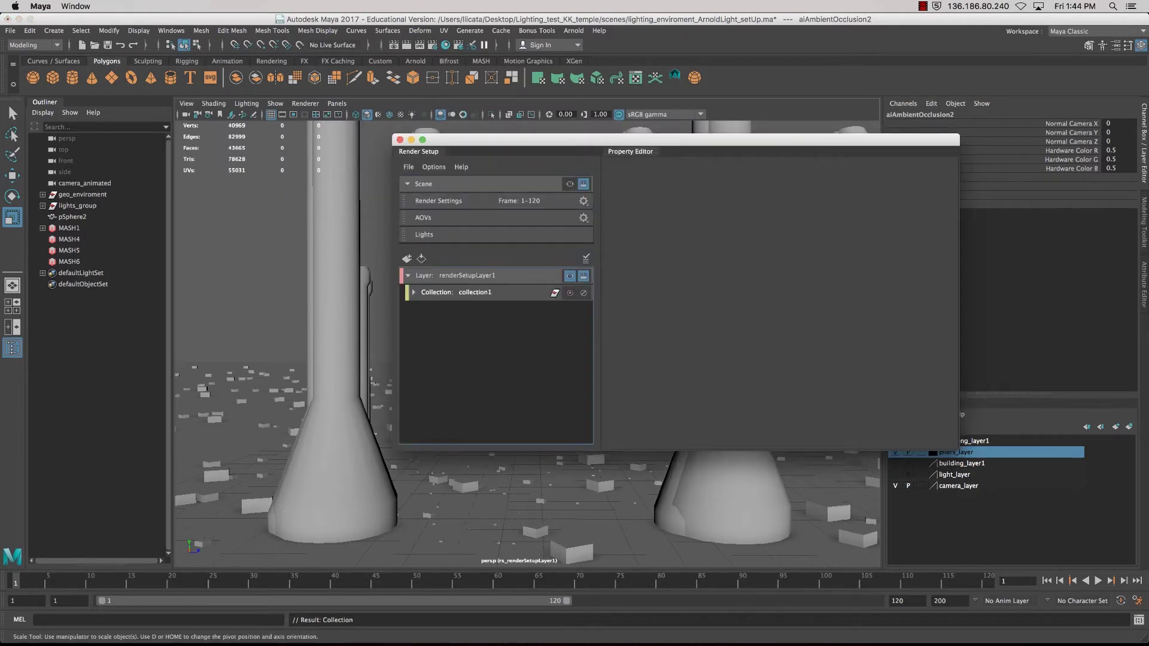
click(509, 293)
right_click(509, 293)
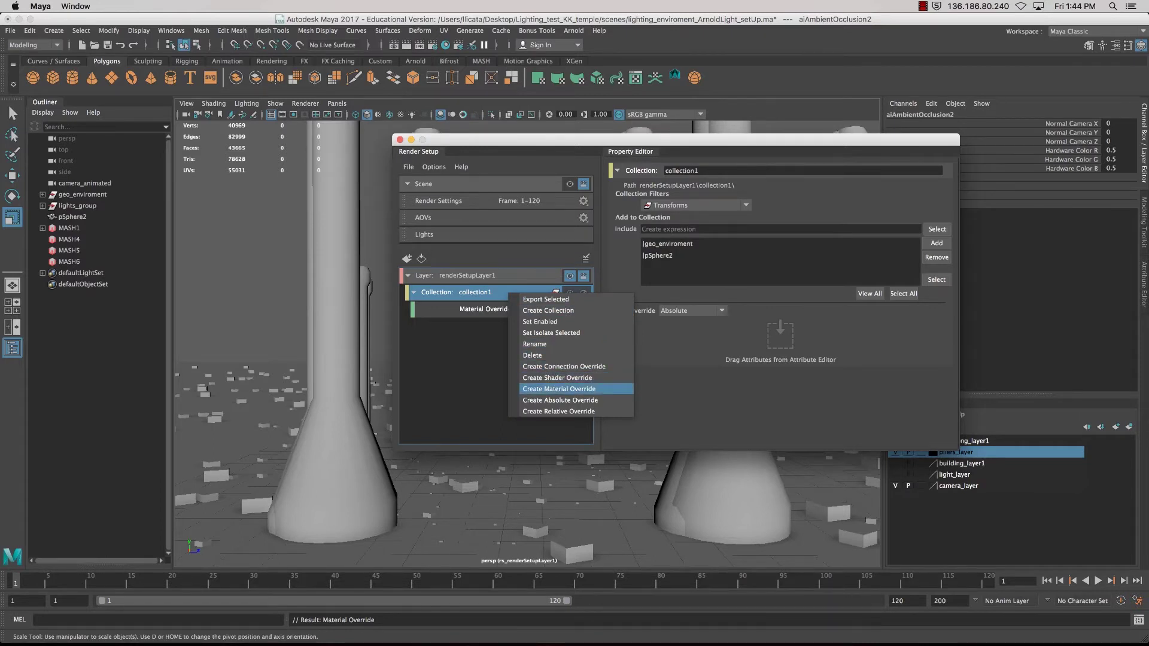
click(559, 389)
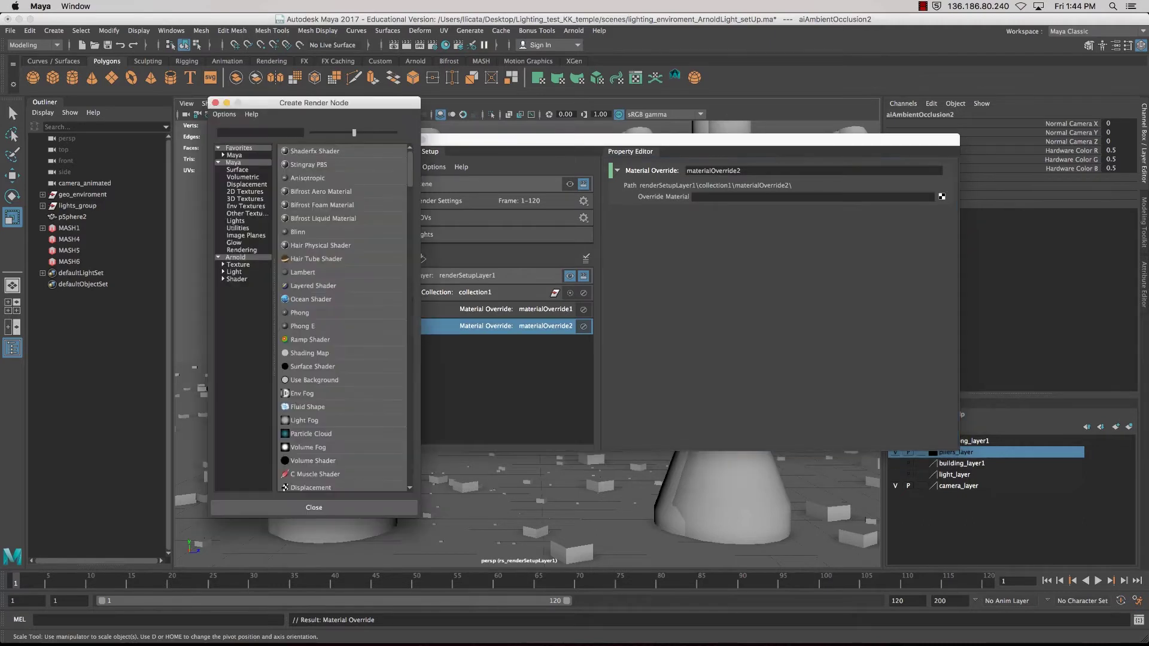
click(237, 279)
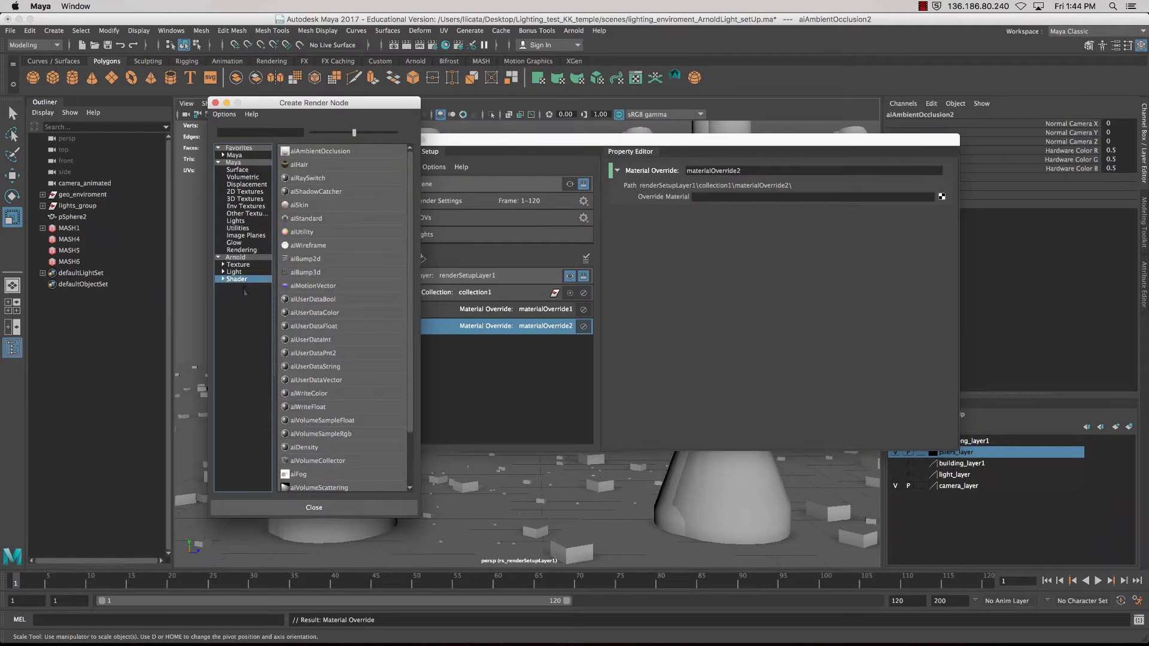
click(332, 246)
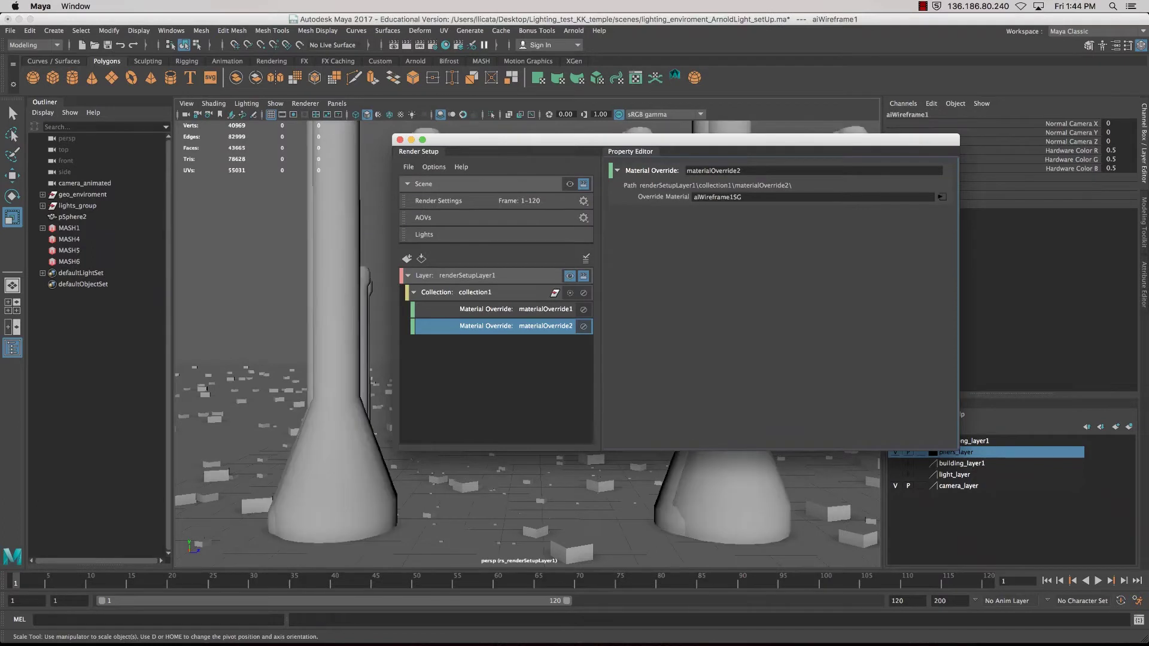
Disable the ambient occlusion override materialOverride1 in collection1, leaving the Render Setup window clear of the attribute area.
drag(675, 139, 601, 94)
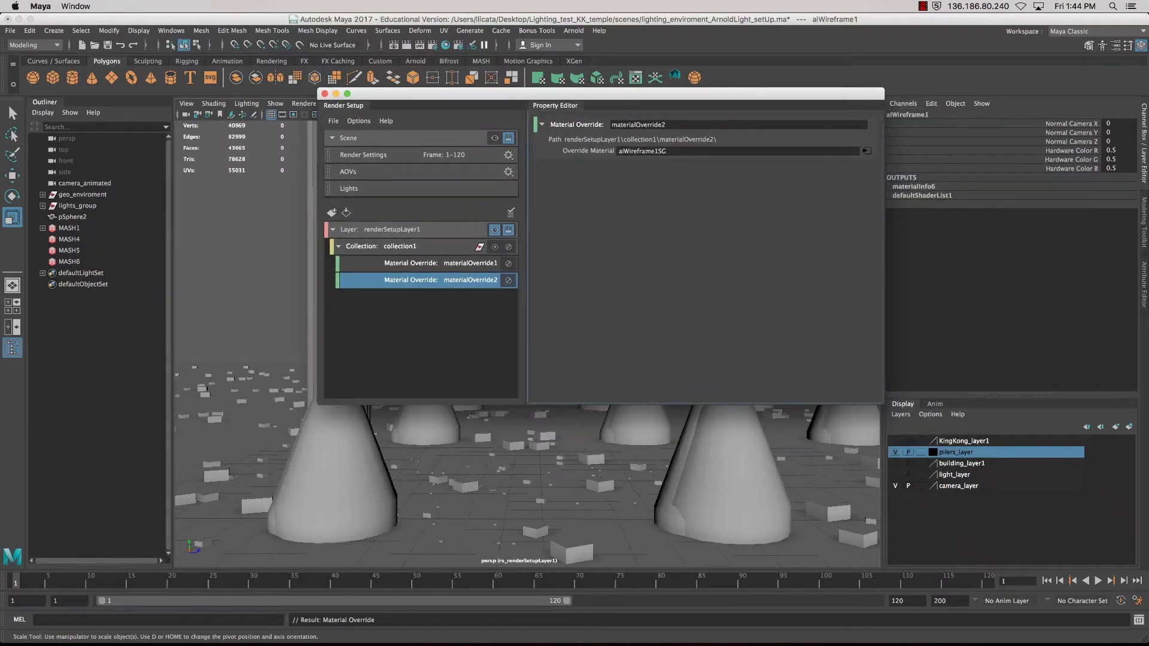
click(508, 263)
drag(575, 106, 483, 169)
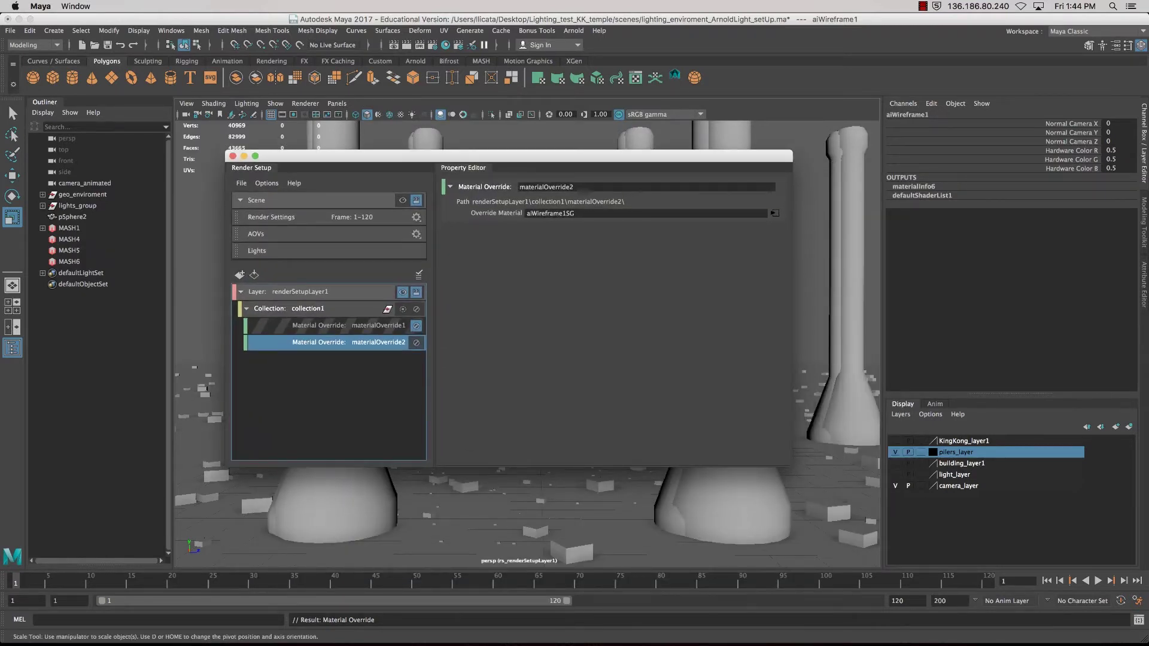
Set the aiWireframe shader's edge type to polygons and render the current view.
click(775, 213)
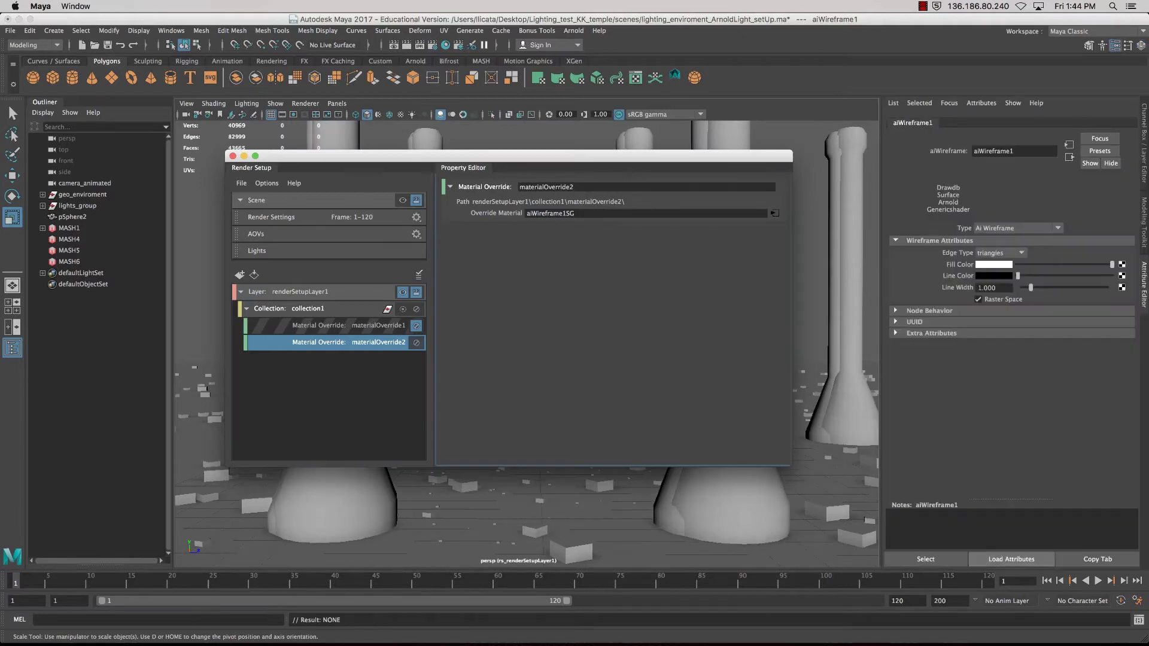
click(1001, 252)
click(994, 277)
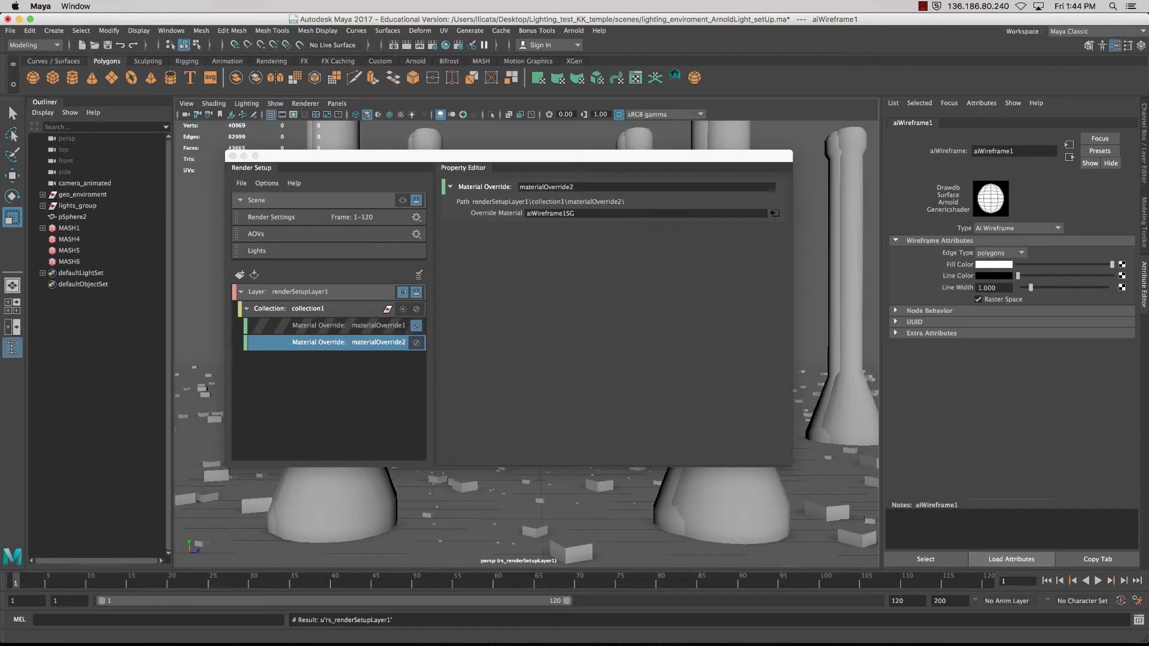
click(407, 44)
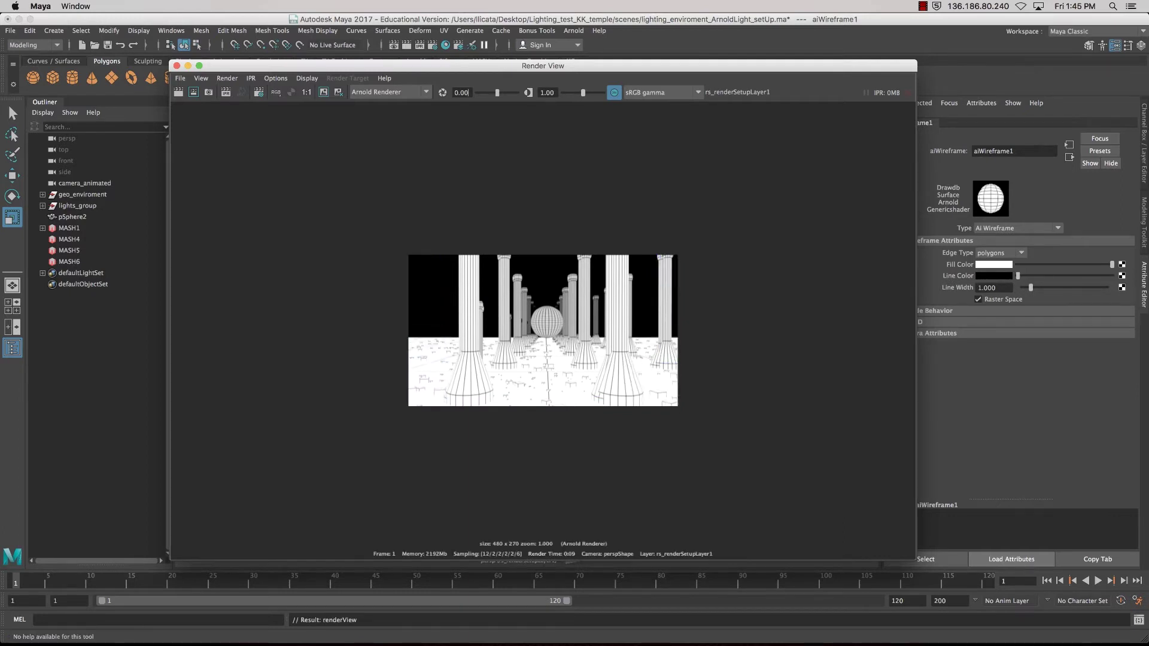
mouse_move(629, 65)
mouse_down()
mouse_move(610, 44)
mouse_move(610, 58)
mouse_up()
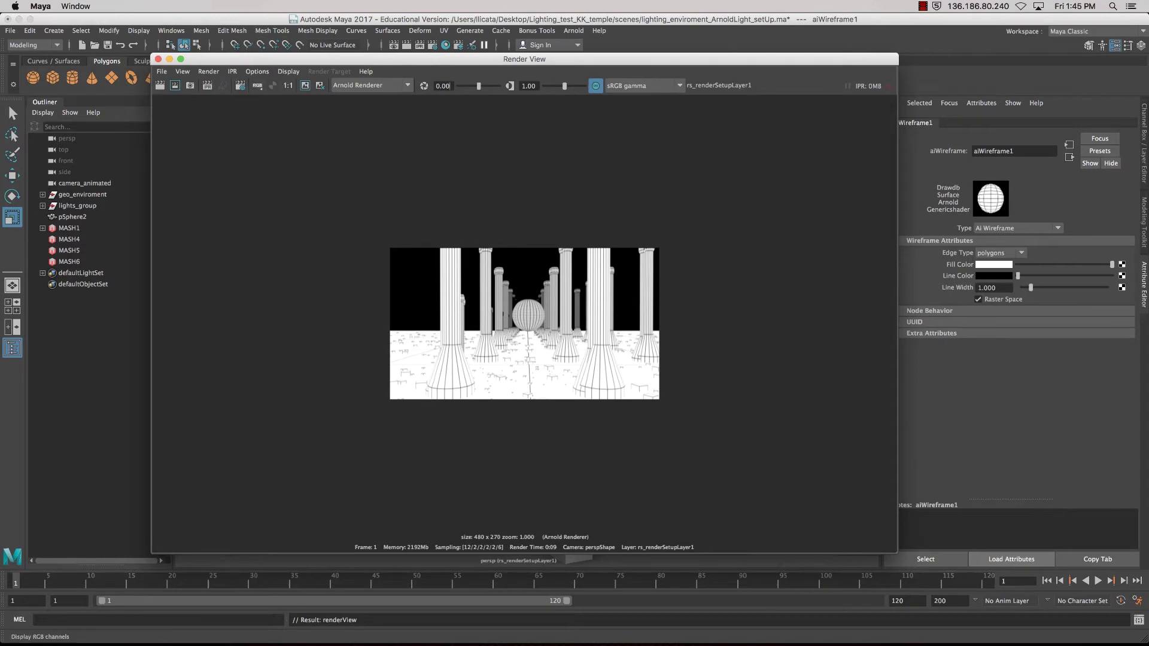
Set the Render View test resolution to Render Settings (1920x1080) and render the wireframe view again.
click(258, 71)
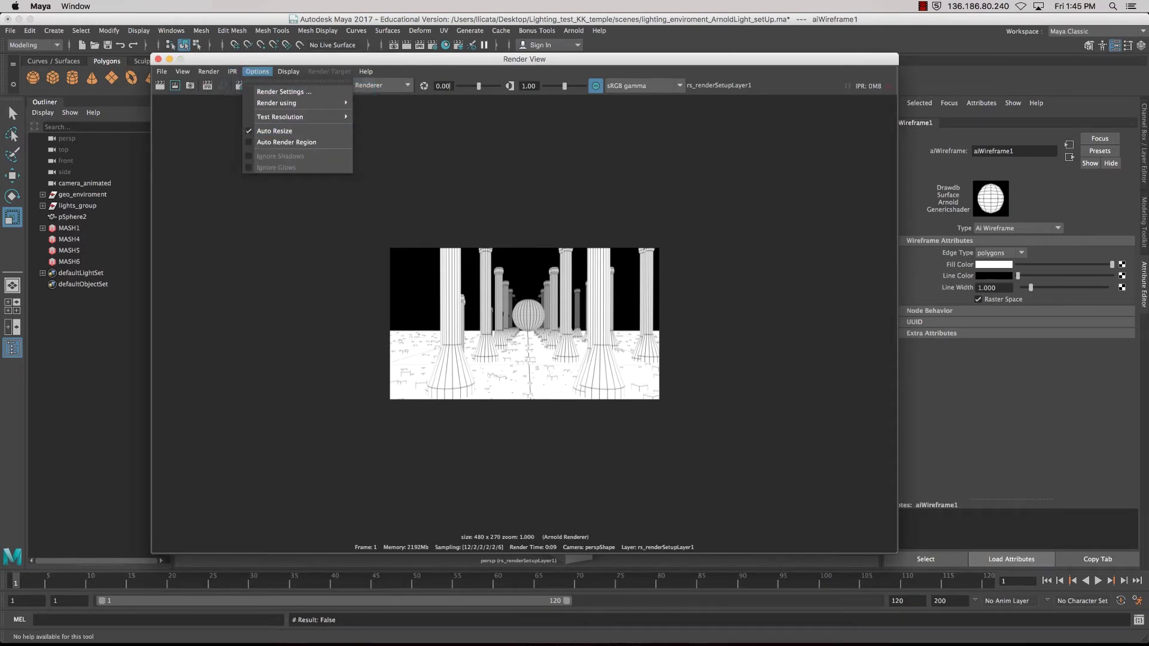
mouse_move(299, 117)
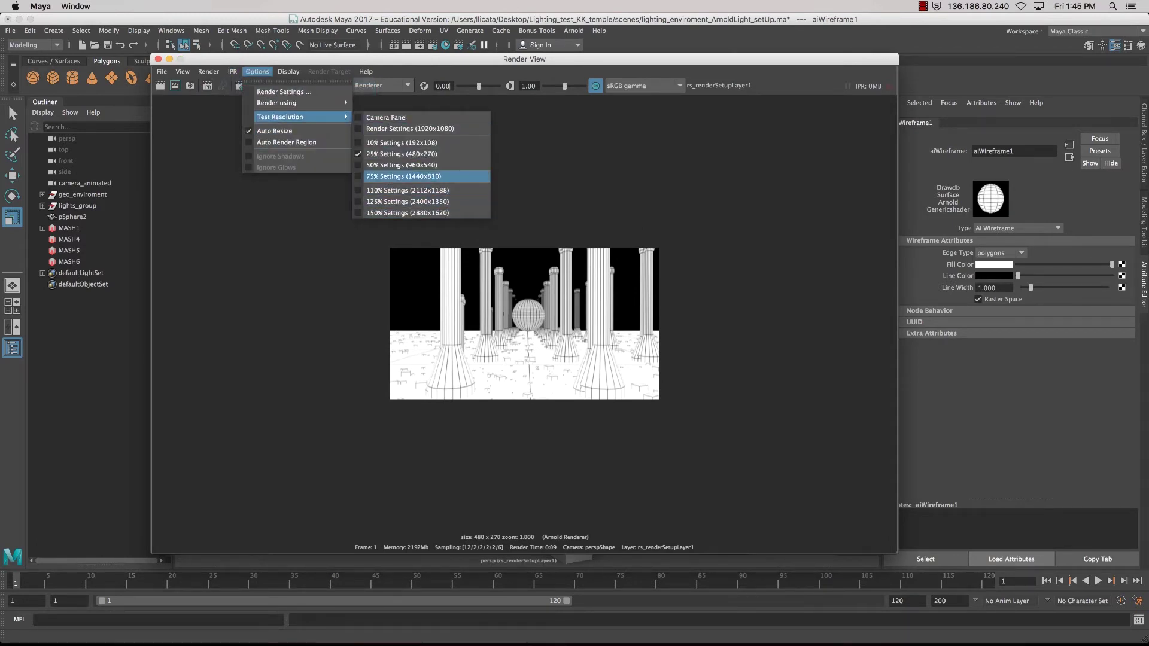
click(407, 128)
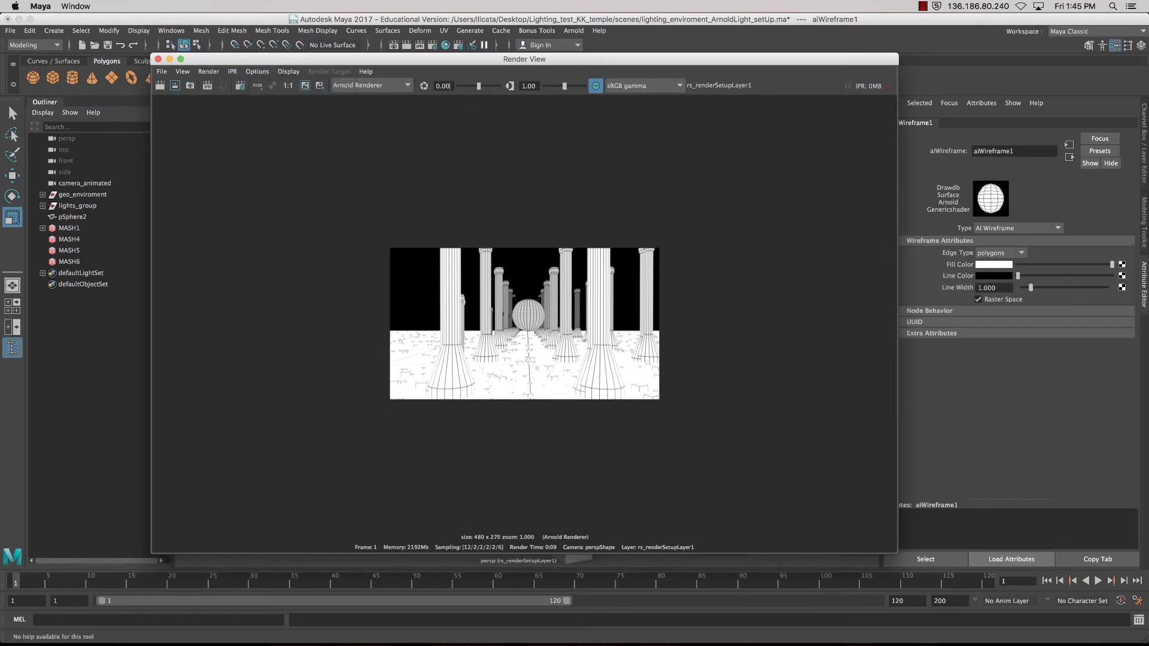
click(160, 85)
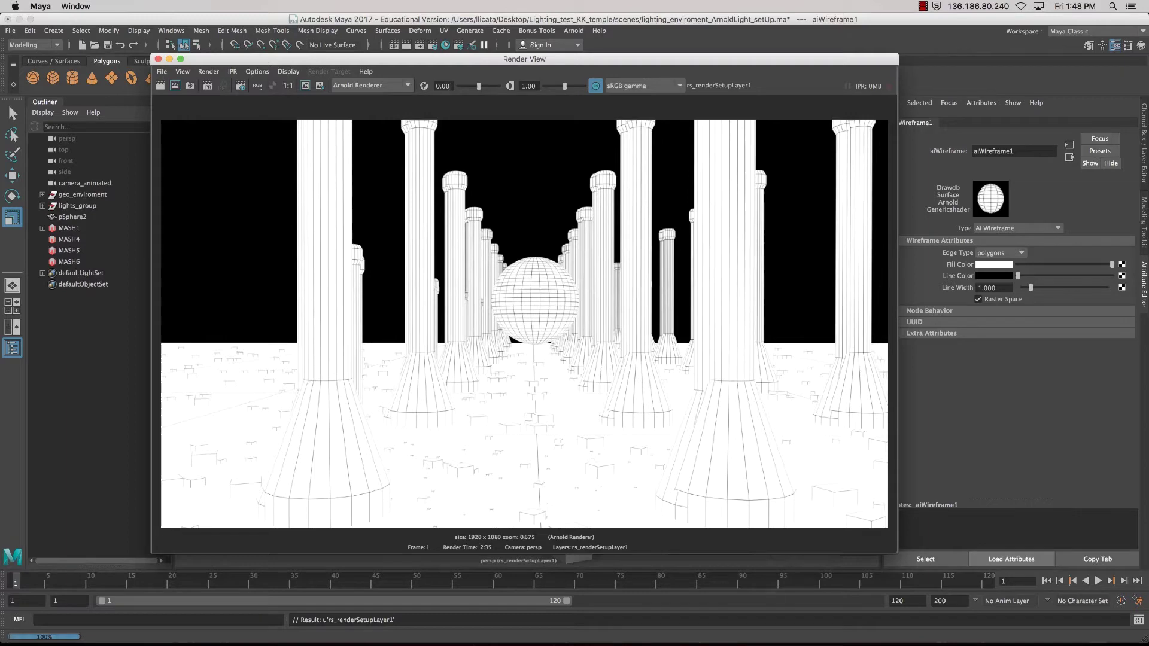
Save the rendered image in the project's images folder as a Tiff file named wireFrame_r01.
click(162, 71)
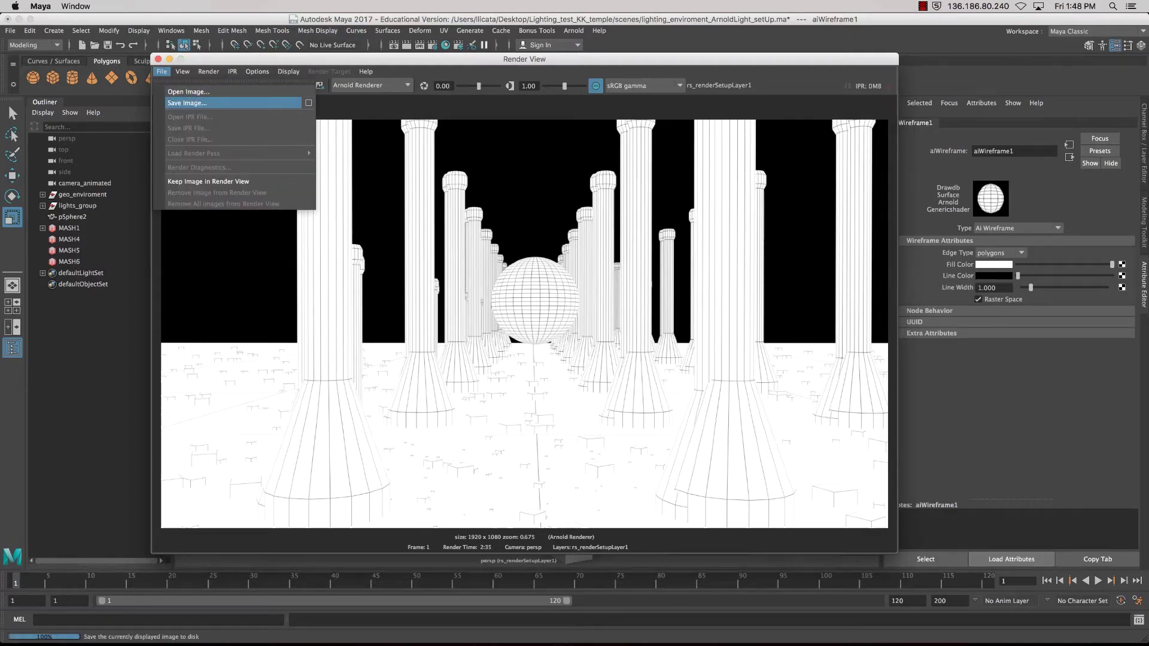
click(187, 103)
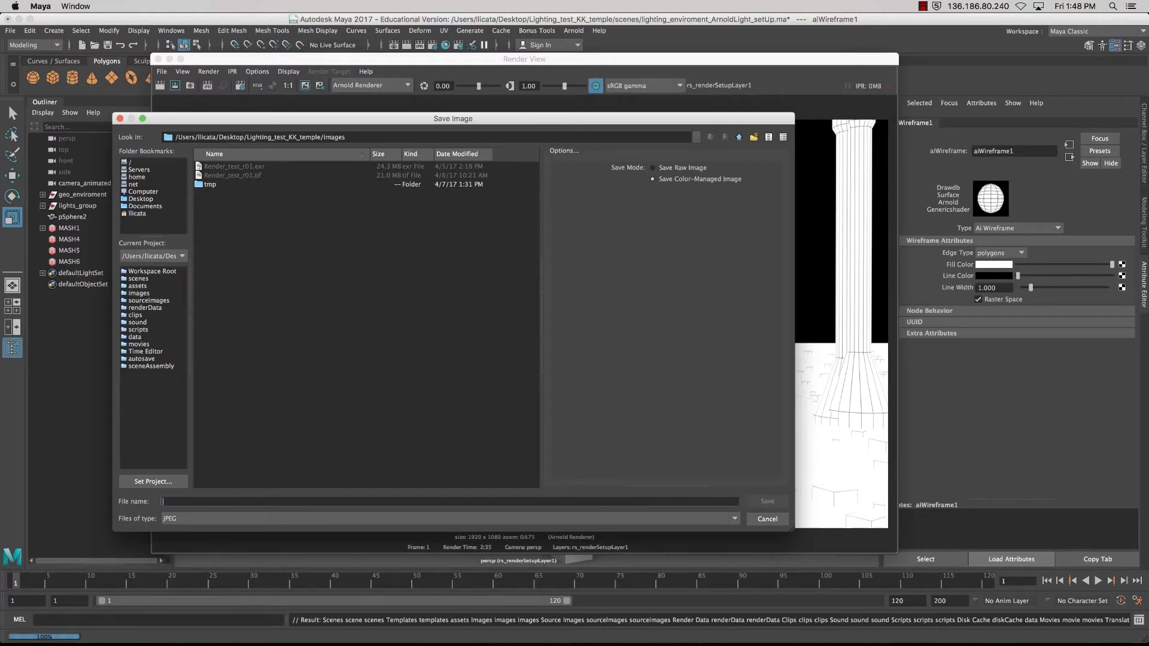
click(449, 519)
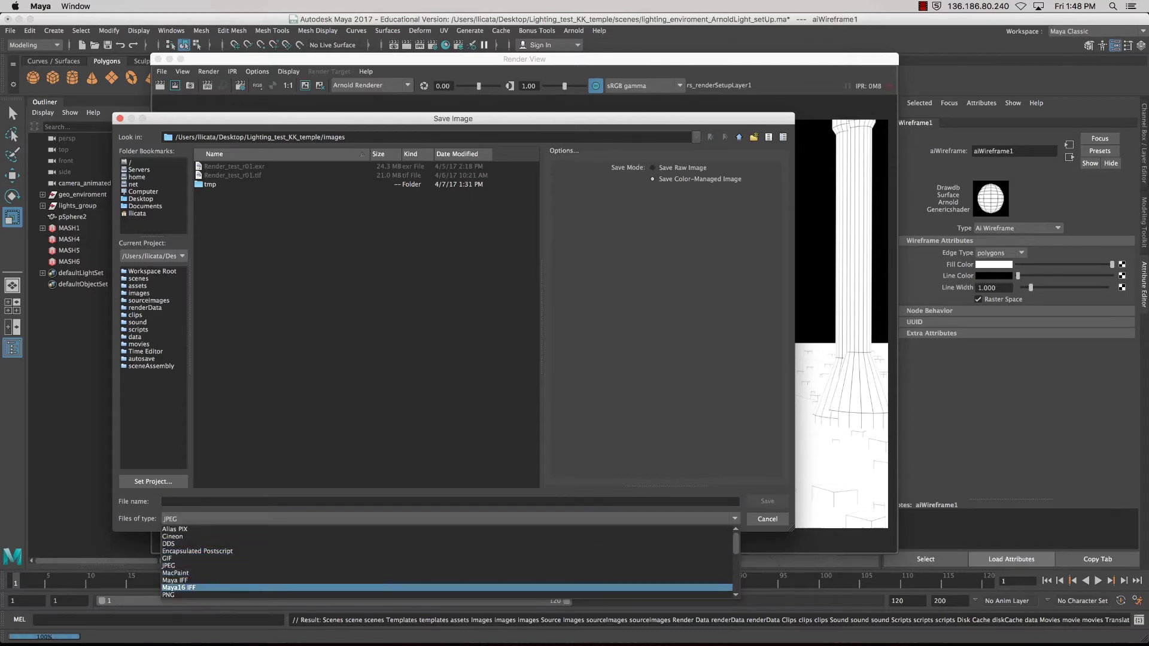
scroll(445, 573, down, 5)
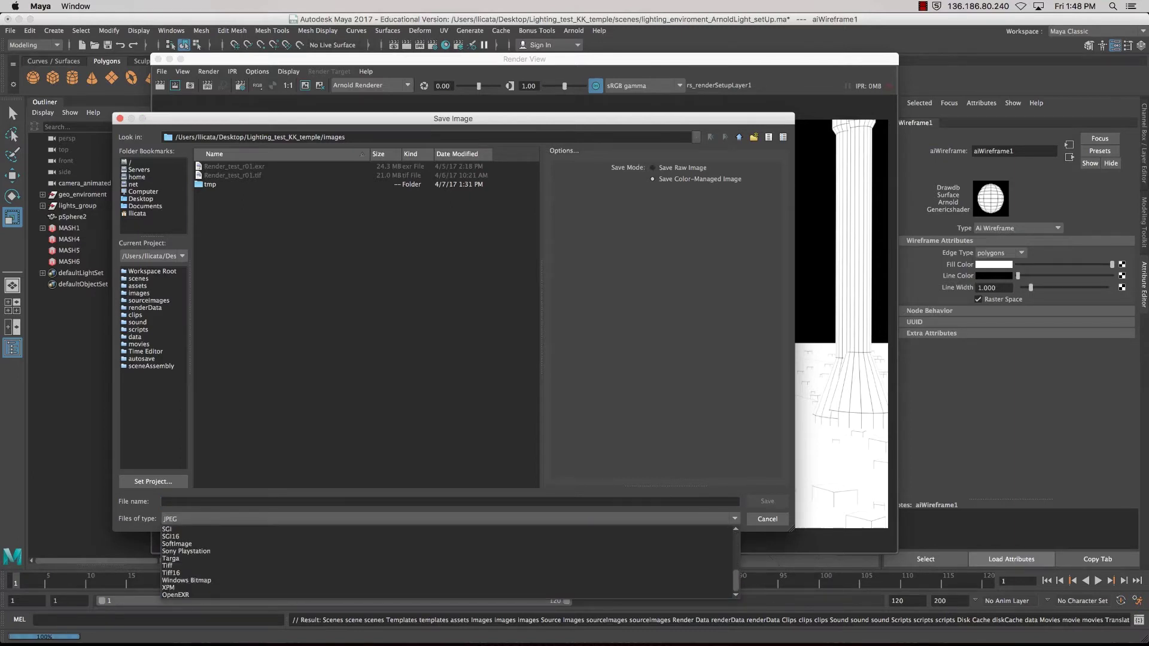
click(446, 566)
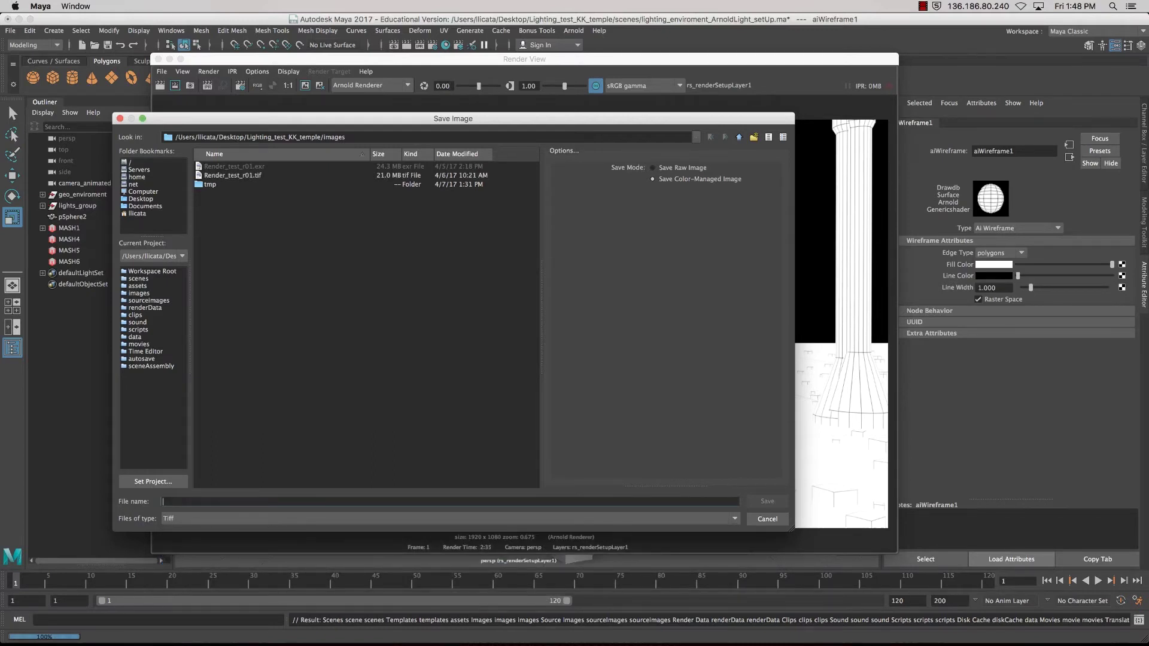
text(wireFrame)
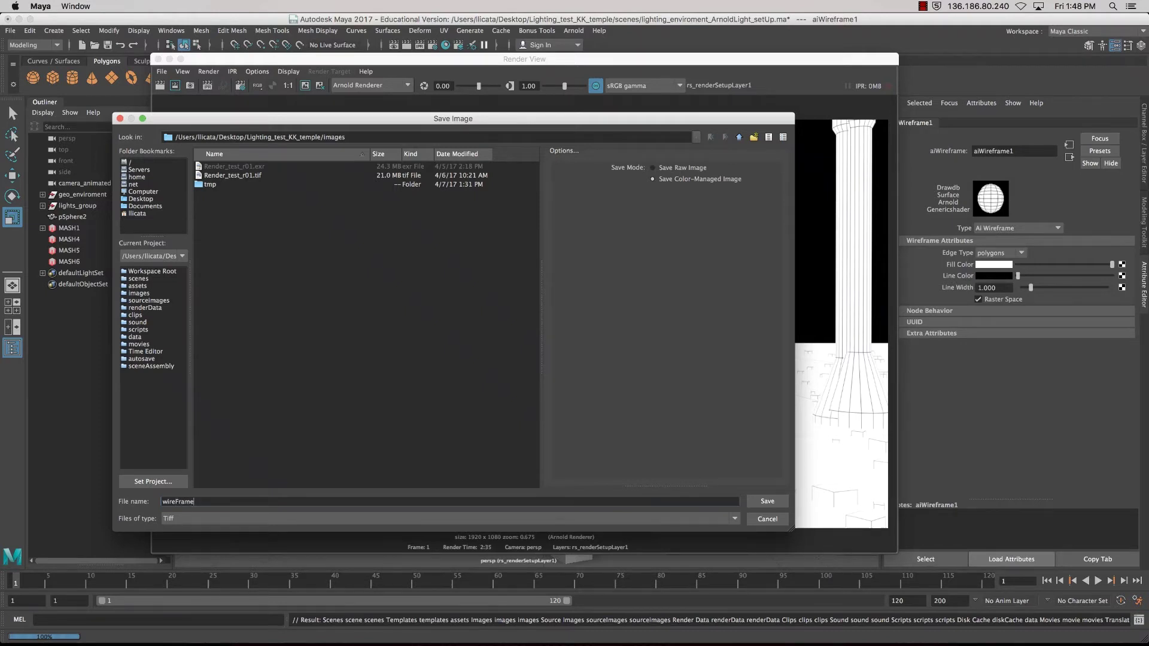
text(_r01)
key(Return)
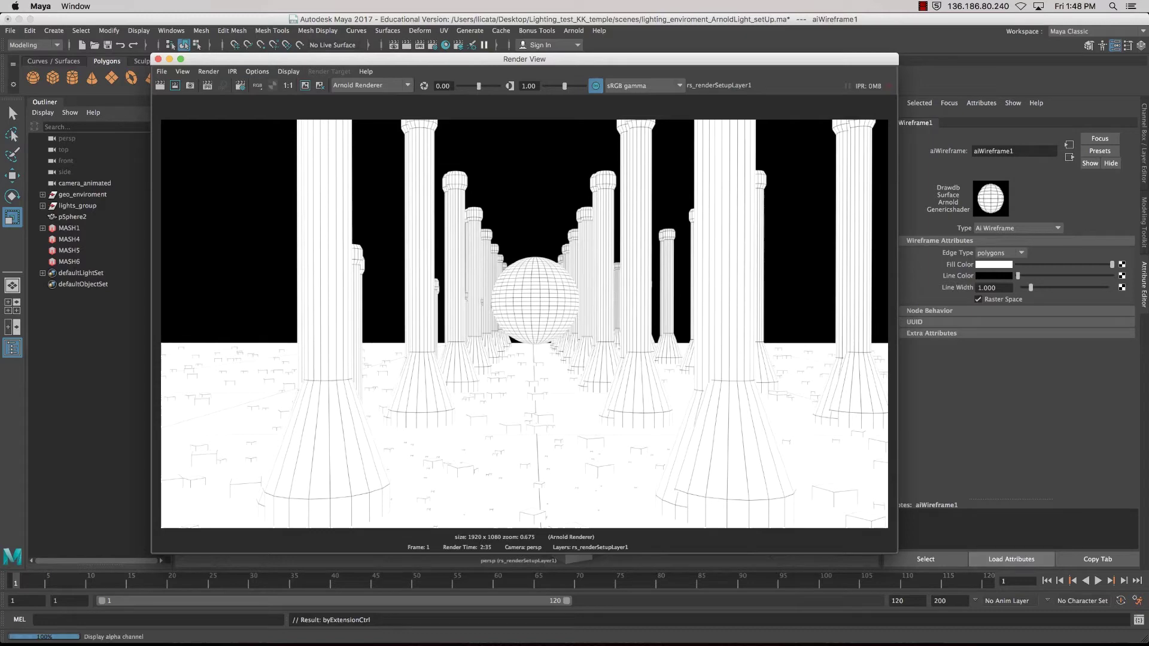
Display the alpha channel of the wireframe render, then switch back to the full image.
click(272, 86)
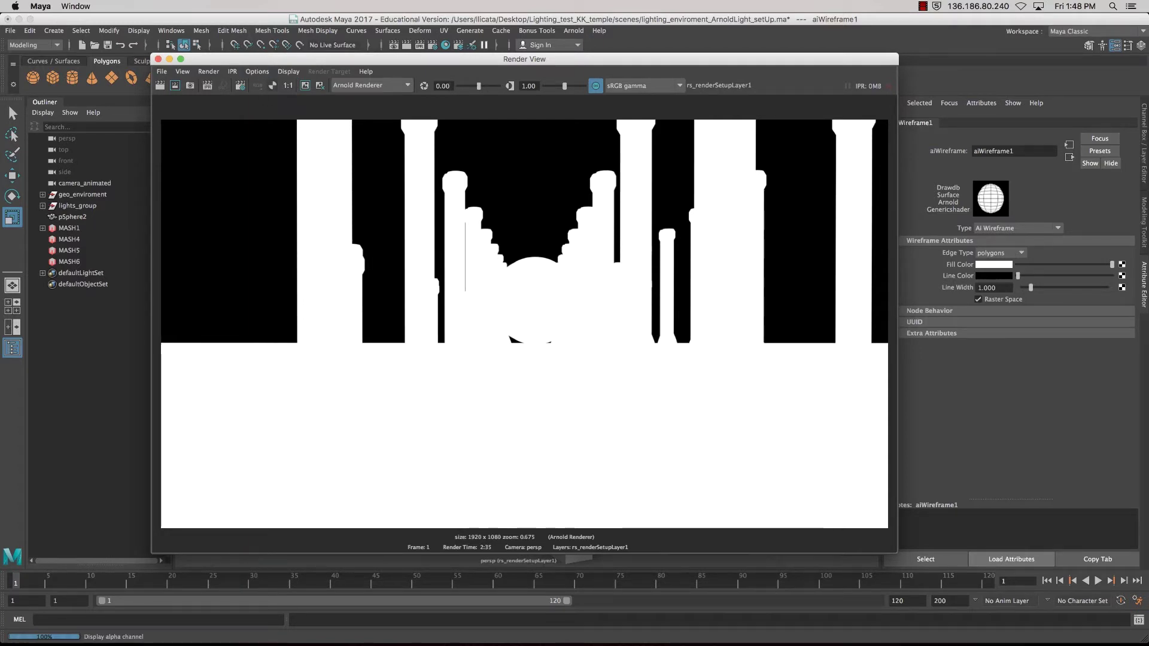
click(272, 85)
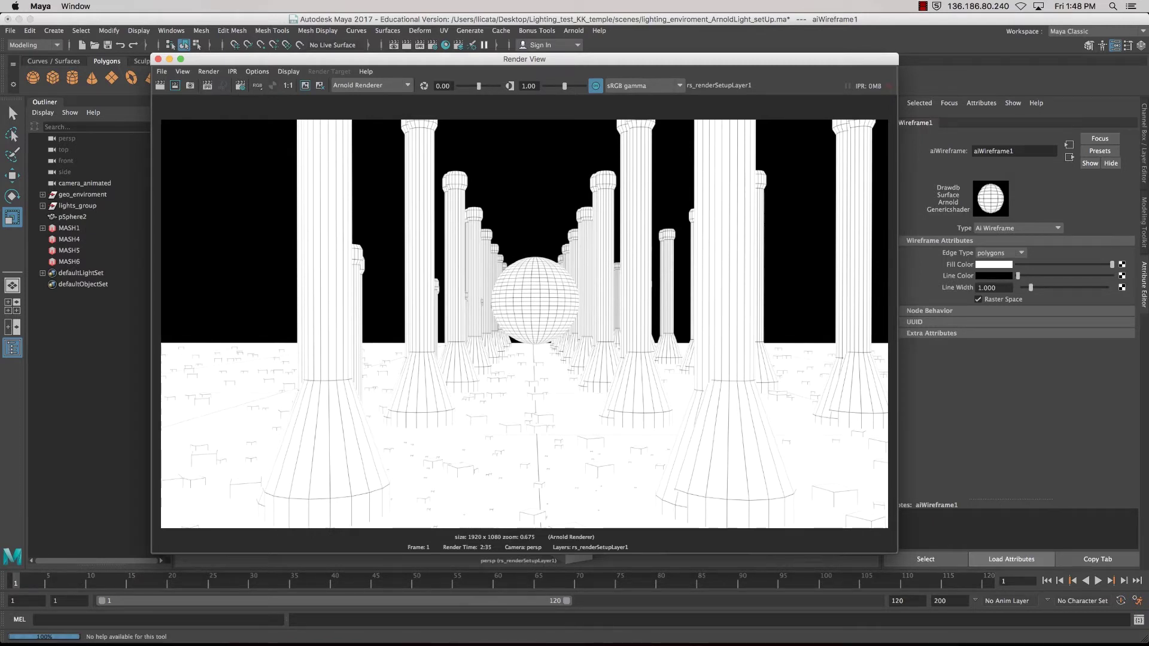
drag(455, 58, 460, 60)
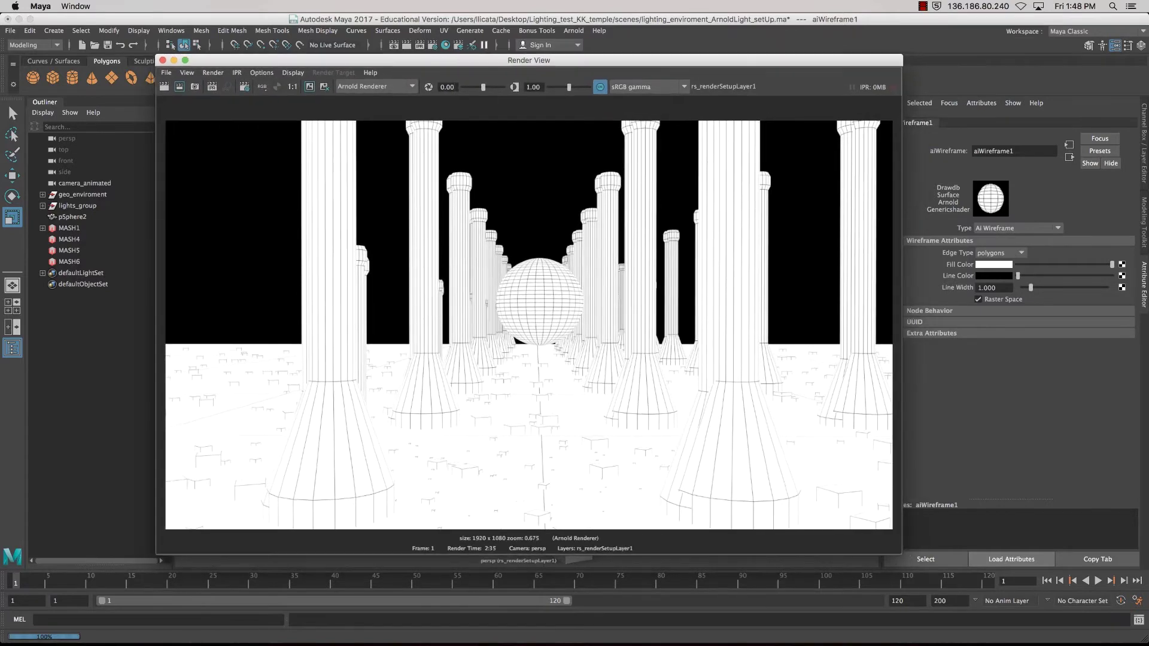
Bring Render Setup back into view beside the render and disable the wireframe override materialOverride2.
click(458, 45)
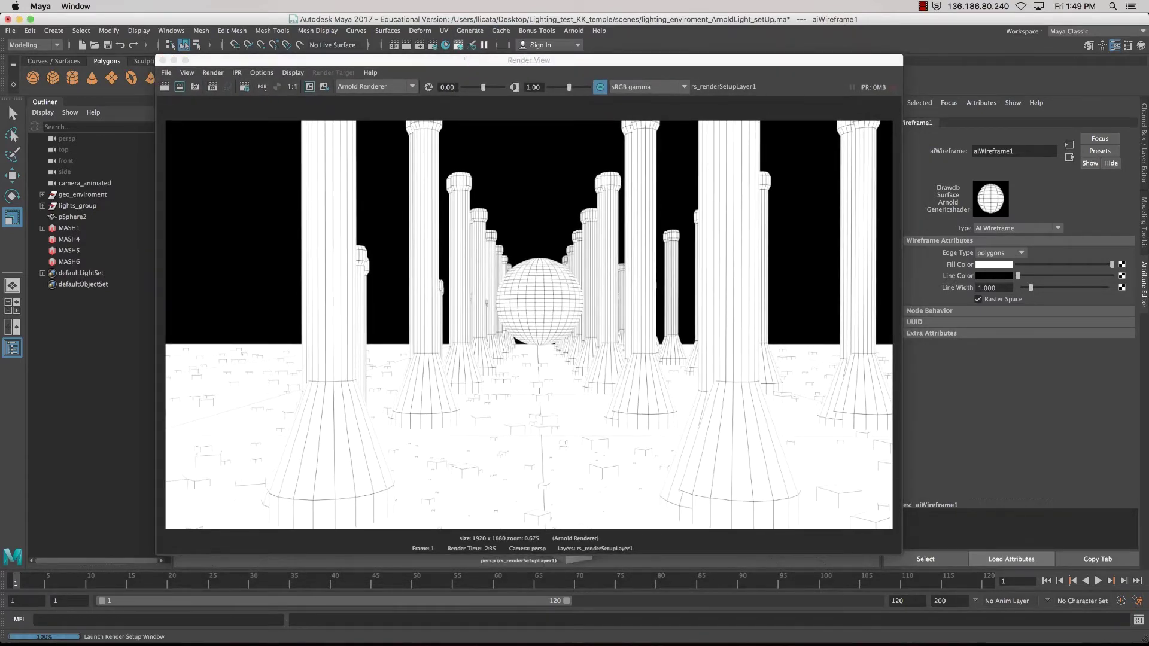
click(459, 45)
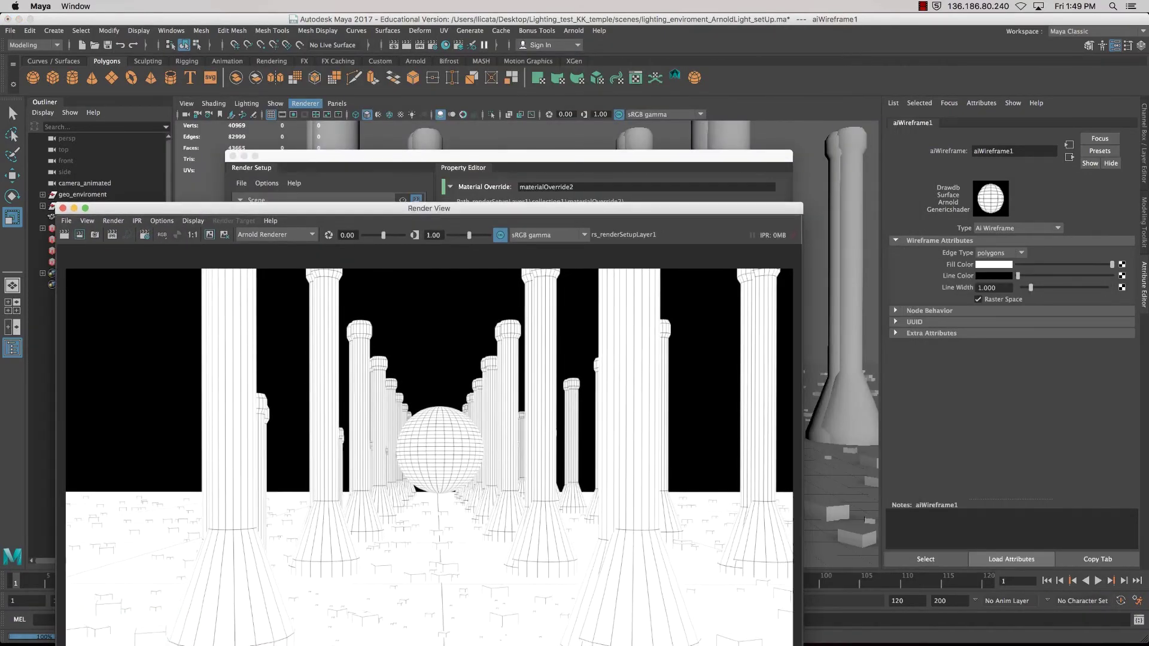
drag(509, 156, 860, 38)
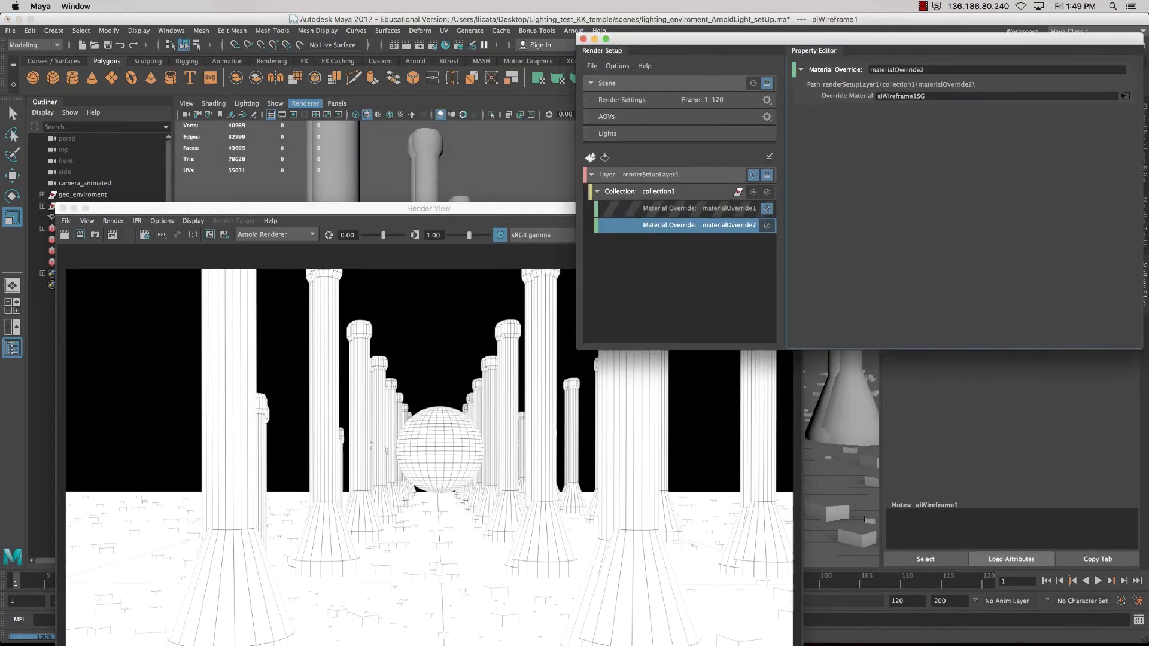
click(767, 225)
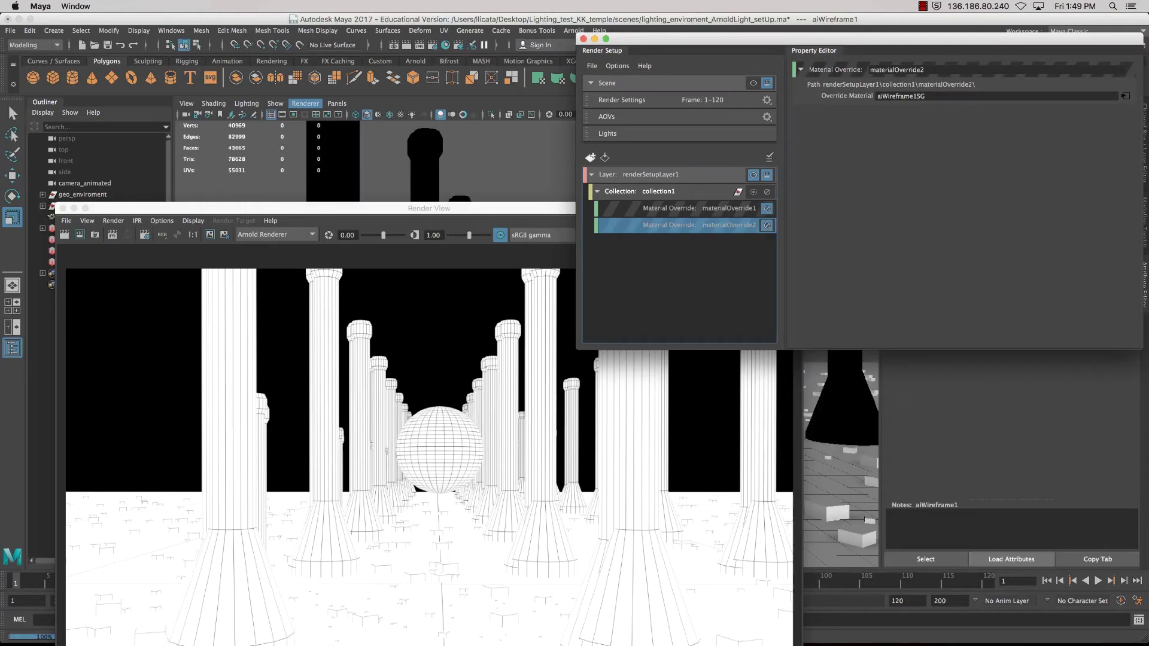
Rename the material override that uses the aiWireframe shader as wireframe.
double_click(729, 225)
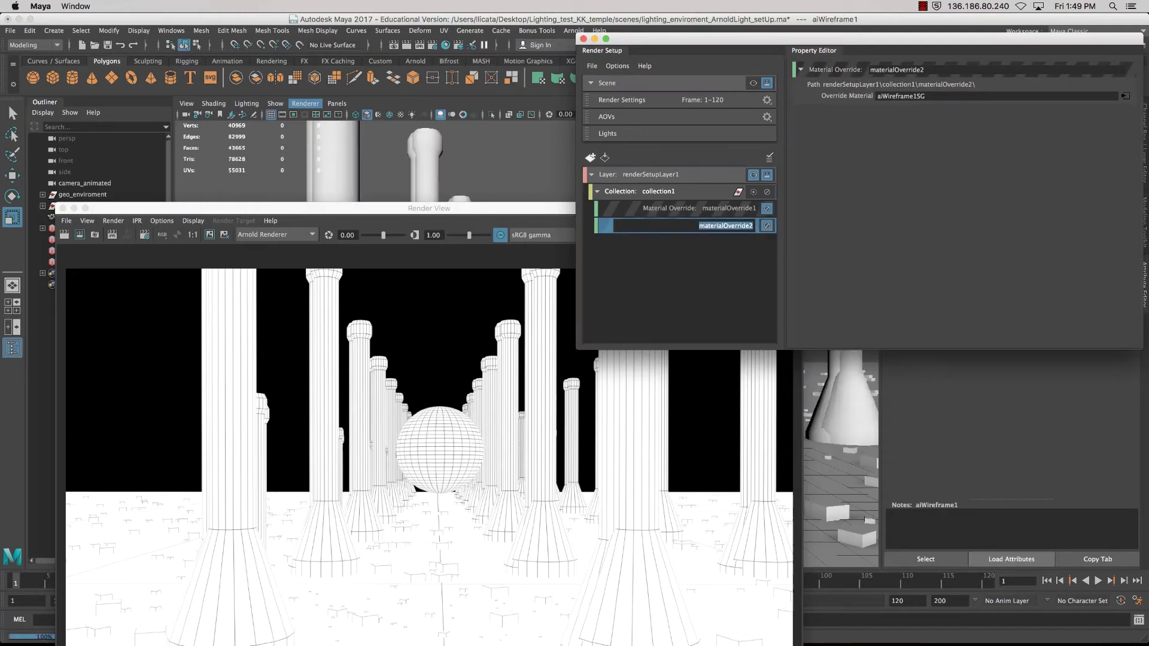
text(wireframe)
key(Return)
Rename the material override that uses the ambient occlusion shader as AO.
double_click(727, 209)
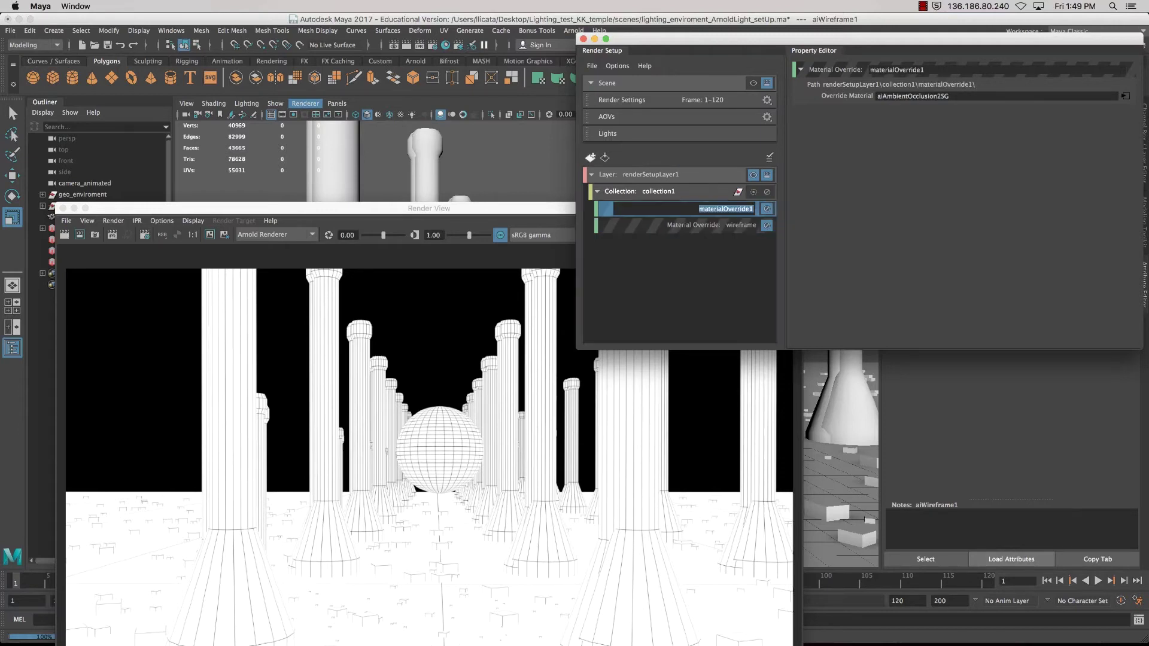
text(AO)
key(Return)
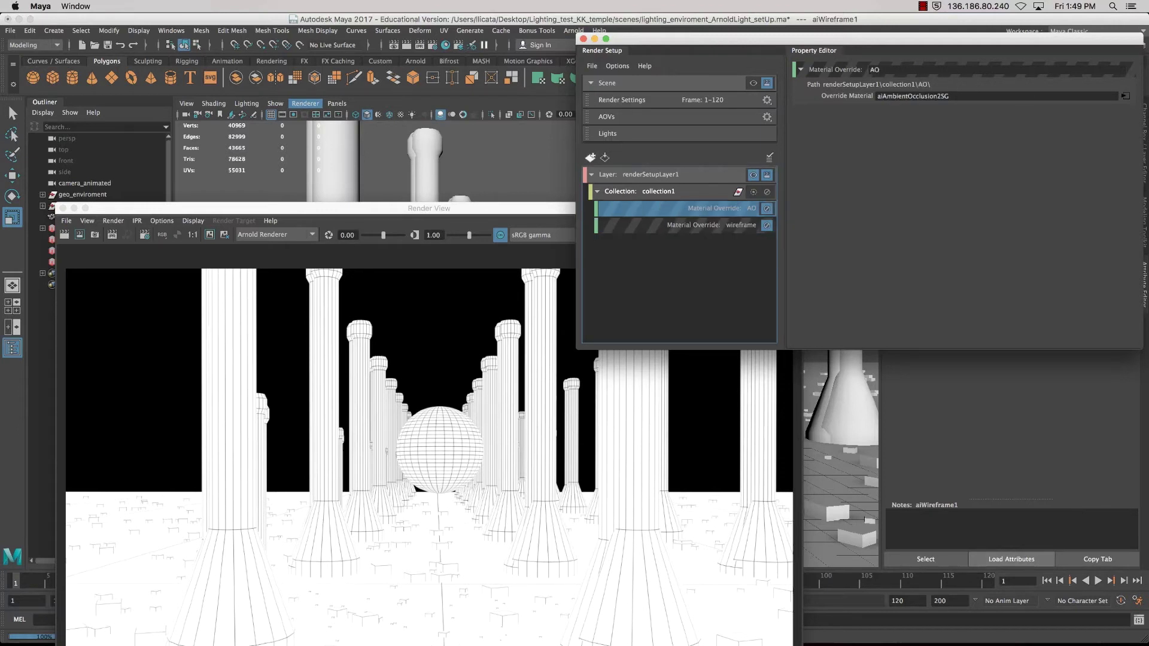
Enable the AO material override and render the ambient occlusion pass in Render View.
click(722, 208)
click(766, 208)
mouse_move(429, 208)
mouse_down()
mouse_move(481, 123)
mouse_move(420, 111)
mouse_move(400, 80)
mouse_move(417, 59)
mouse_up()
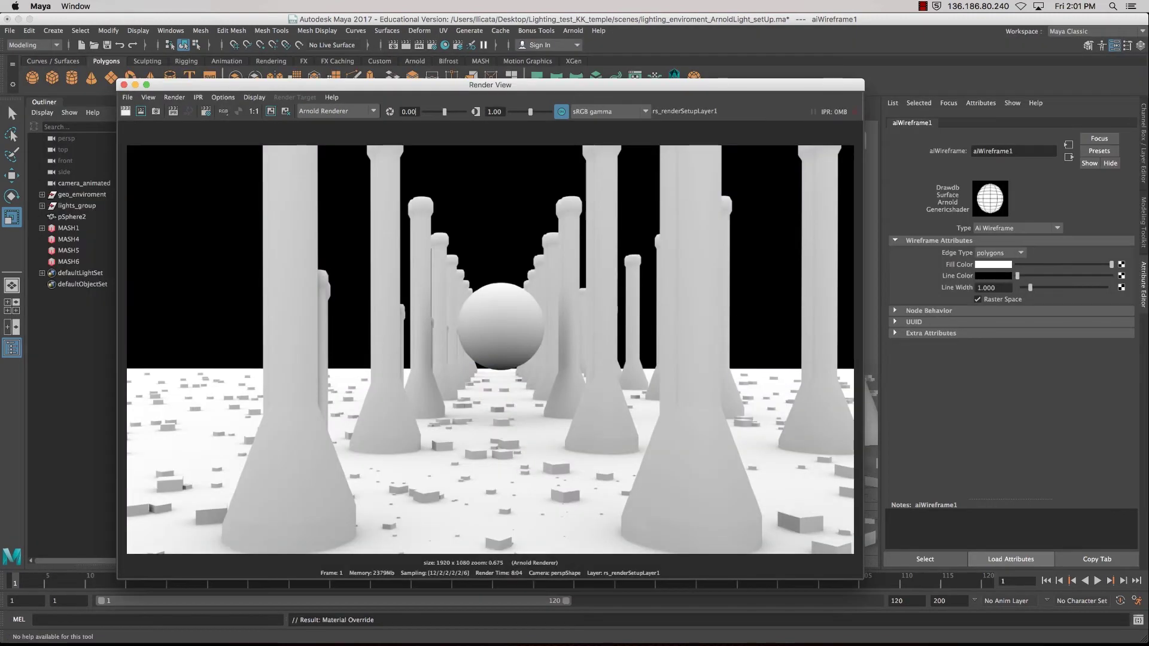
click(414, 112)
Save the ambient occlusion render in the project's images folder as a Tiff file named AO_.
drag(419, 84, 400, 35)
click(109, 48)
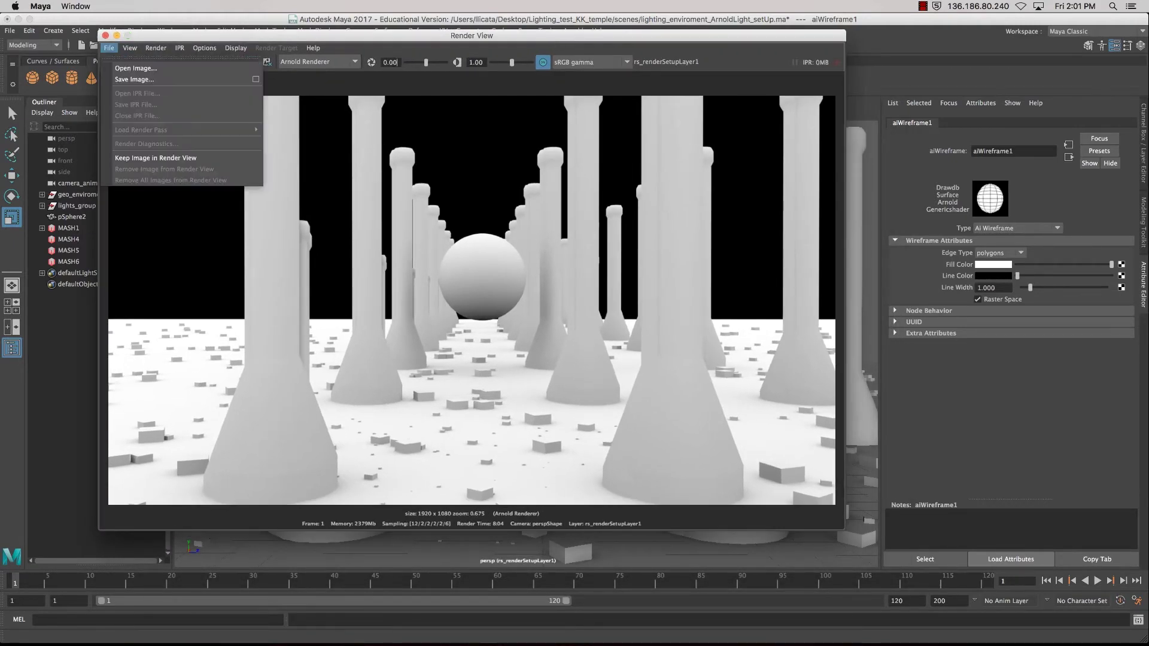
click(135, 79)
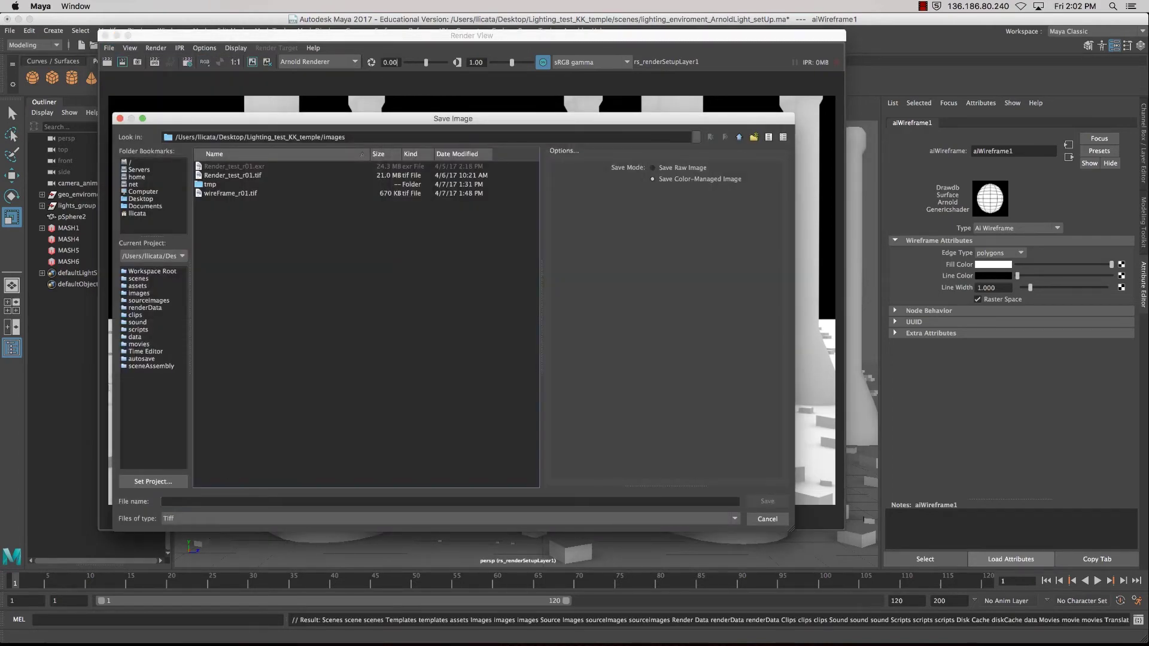
text(AO_)
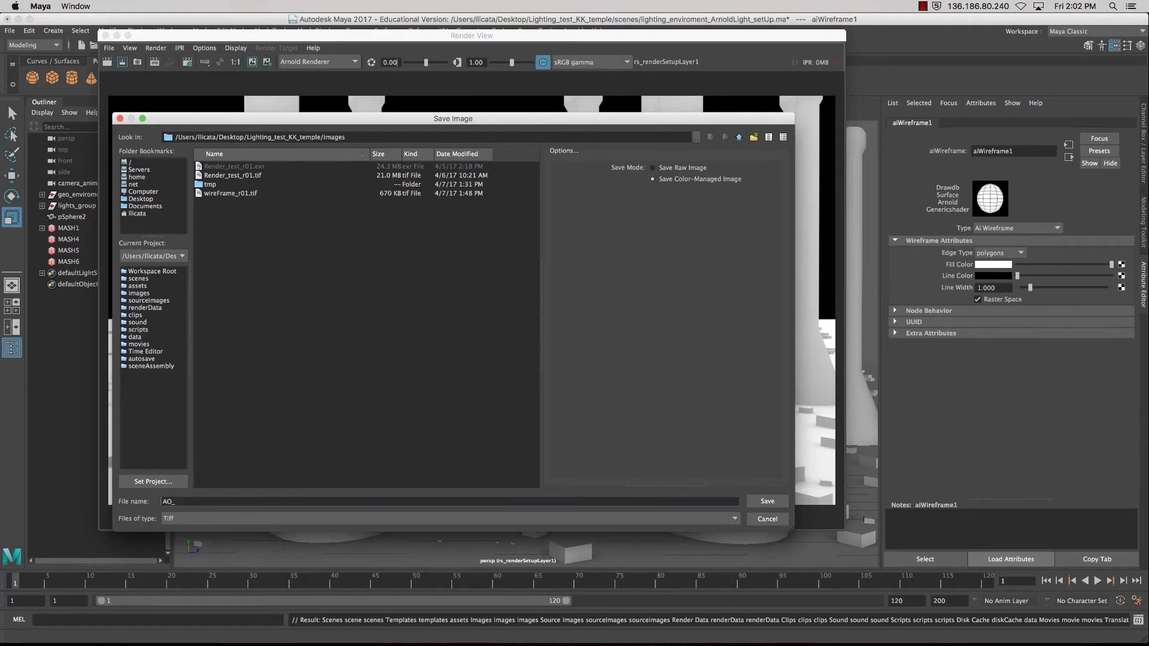
key(Return)
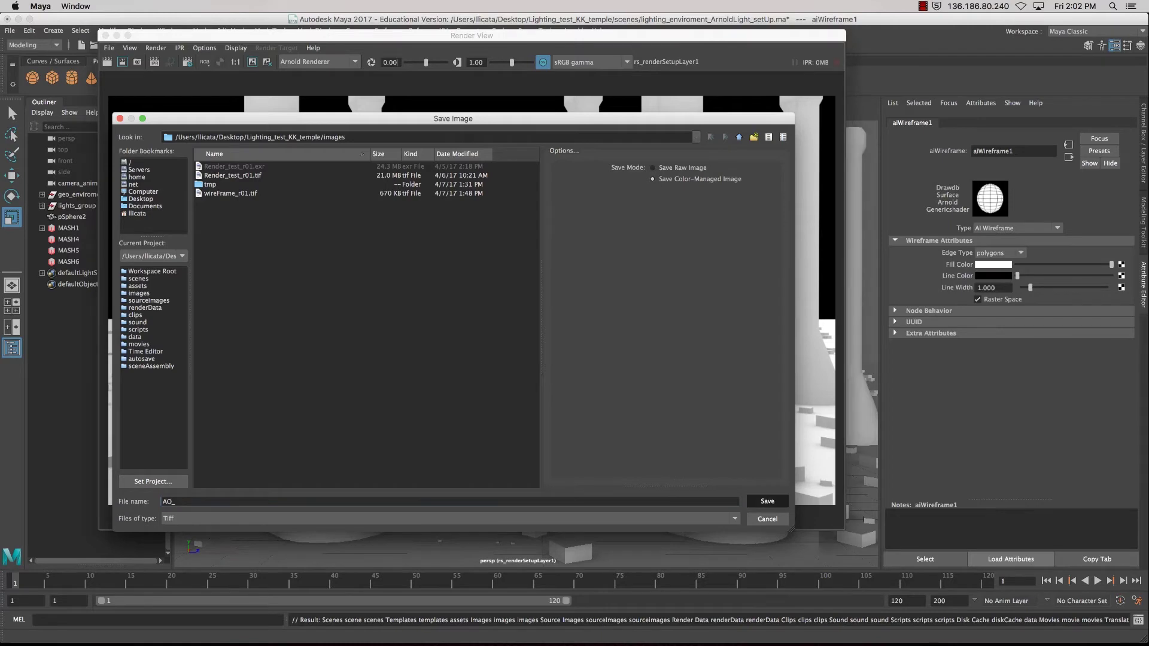
drag(566, 34, 561, 61)
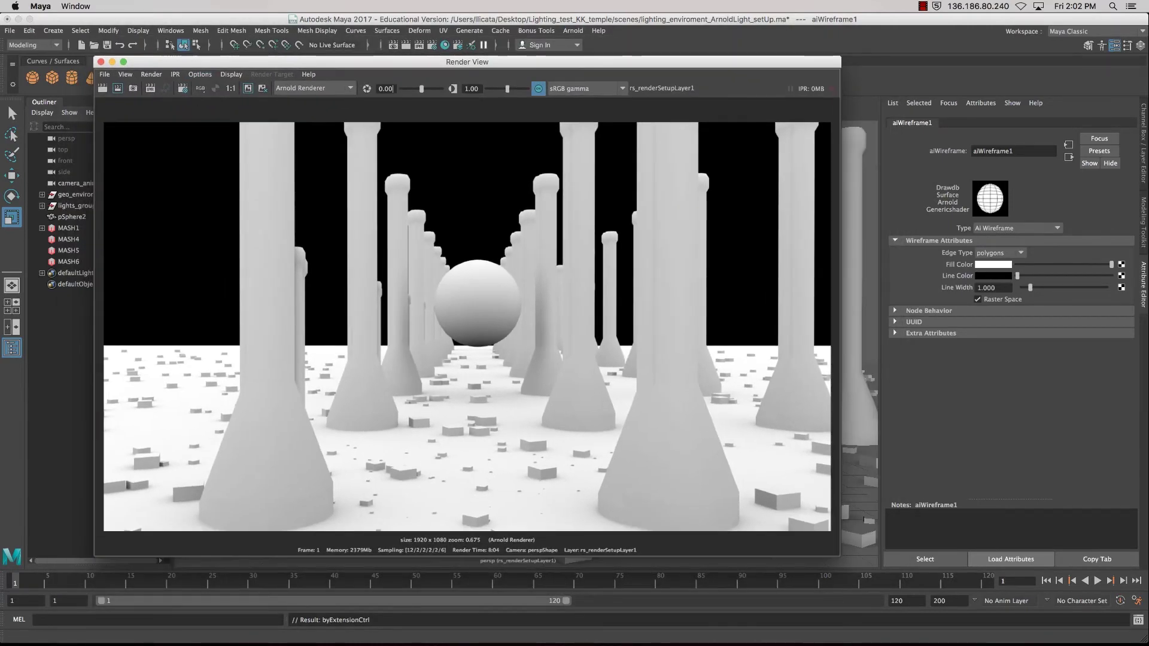
click(152, 75)
mouse_move(179, 134)
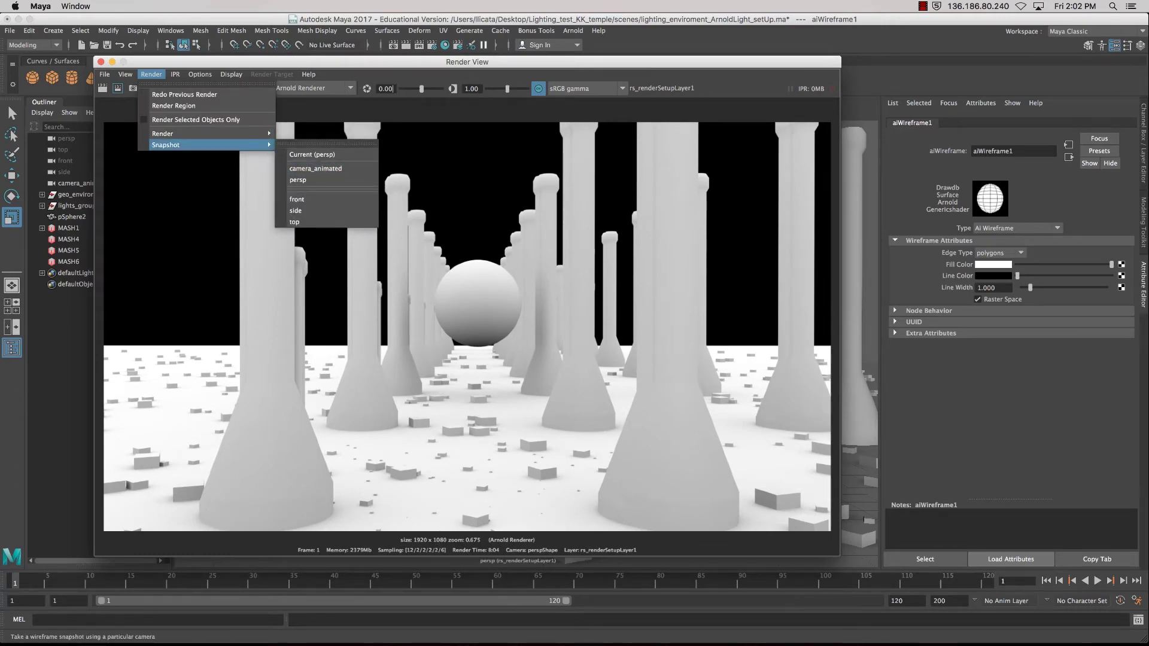
mouse_move(199, 74)
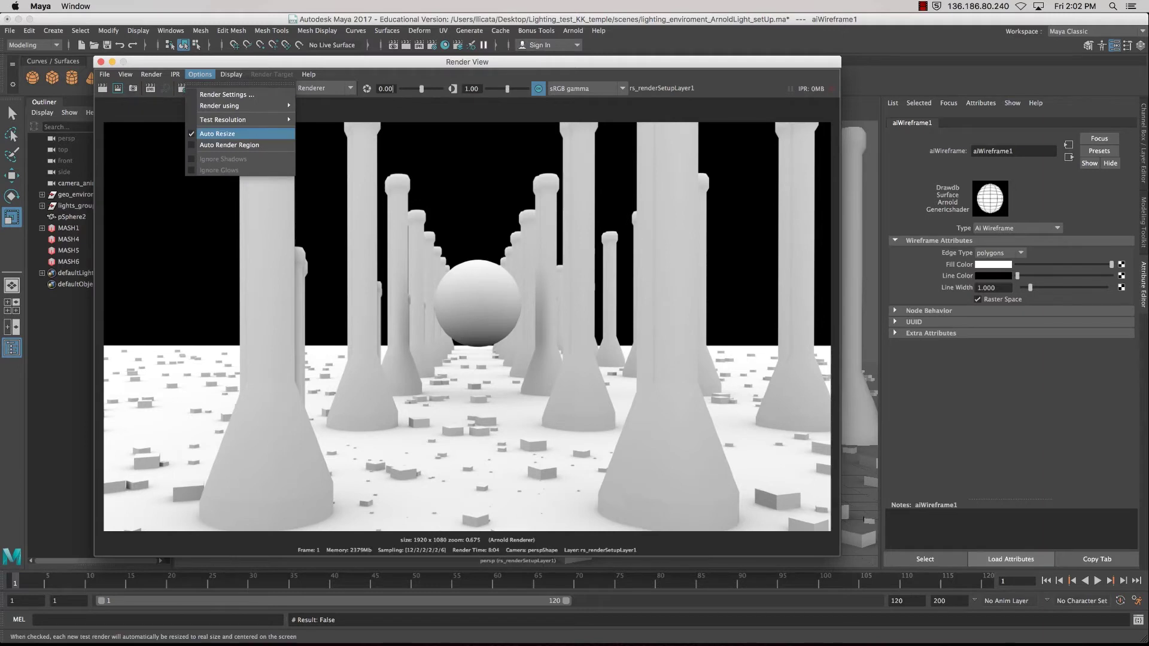
mouse_move(239, 120)
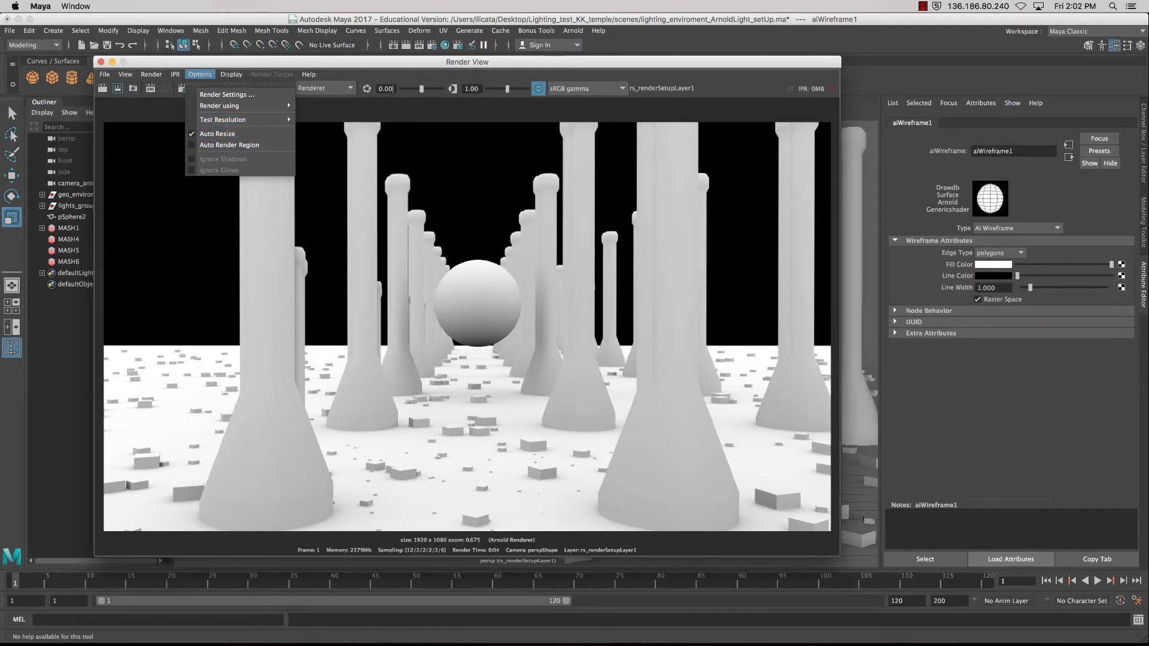
click(275, 62)
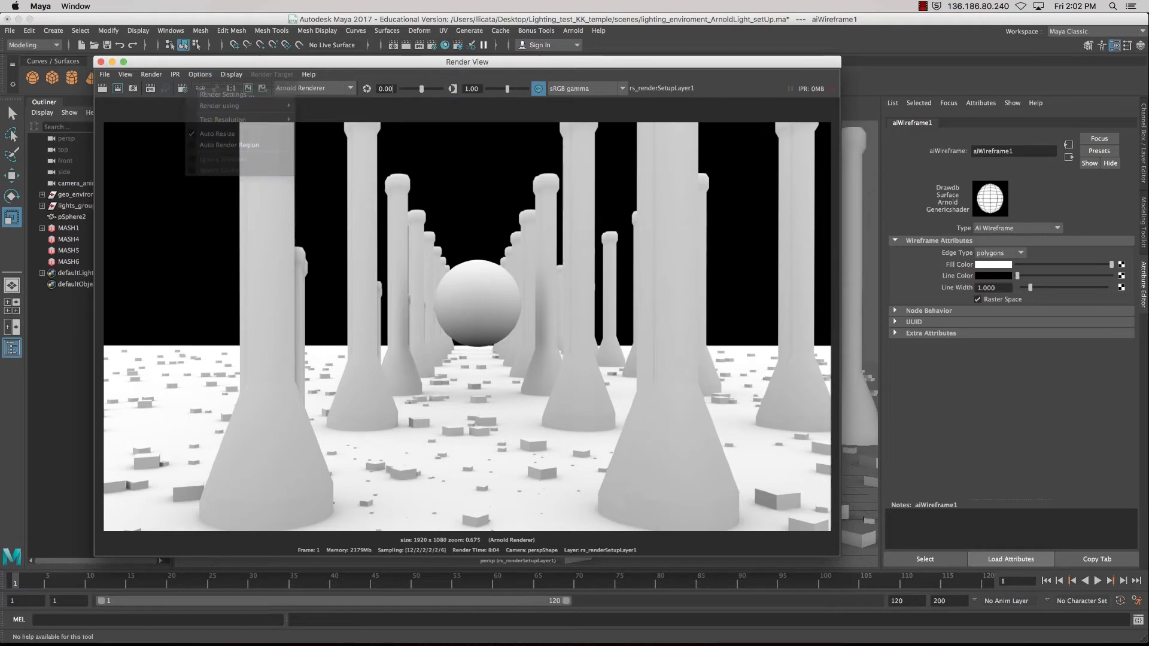
drag(275, 62, 266, 57)
drag(446, 57, 459, 64)
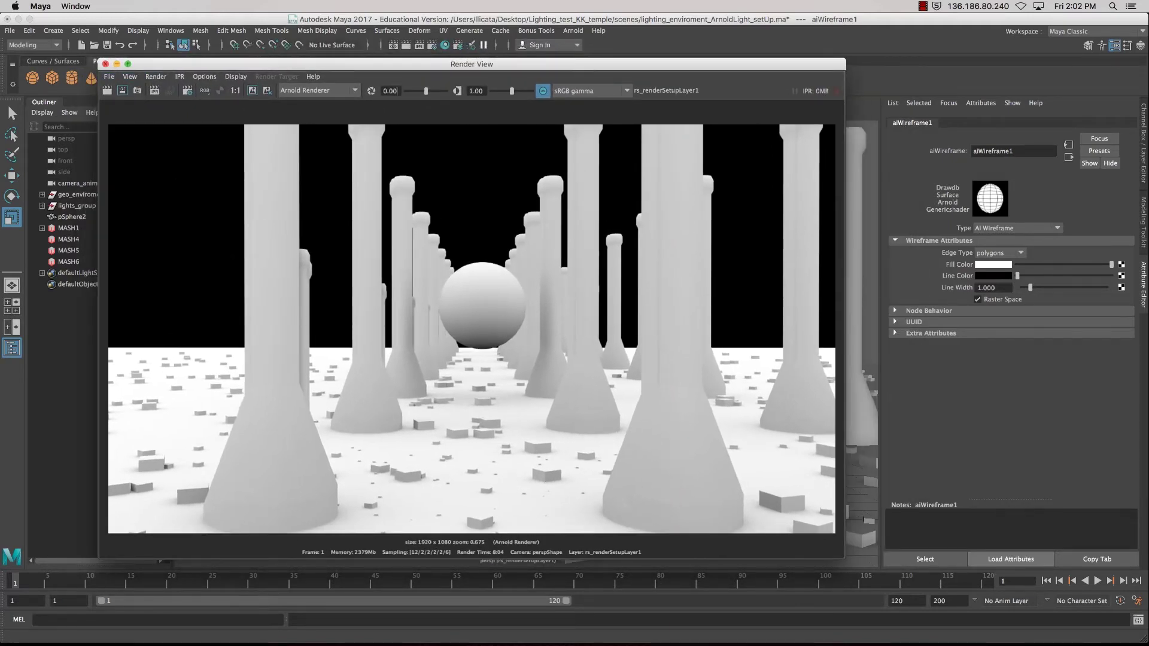
Close Render View and the Render Setup window to clear the viewport.
click(105, 64)
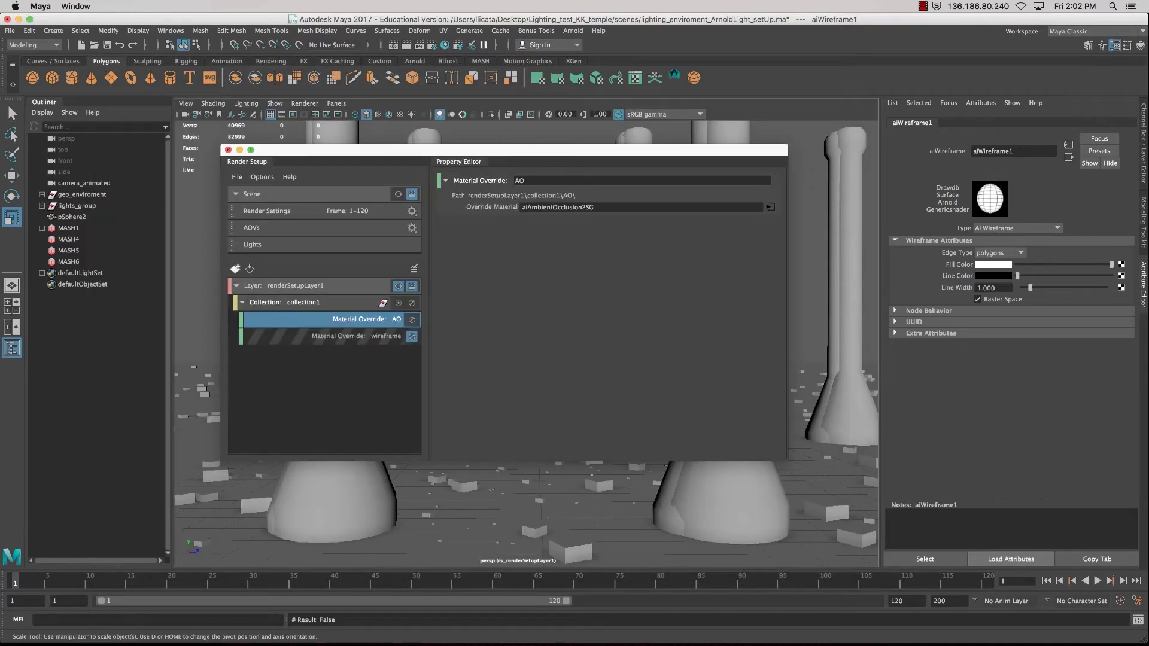
drag(245, 167, 201, 154)
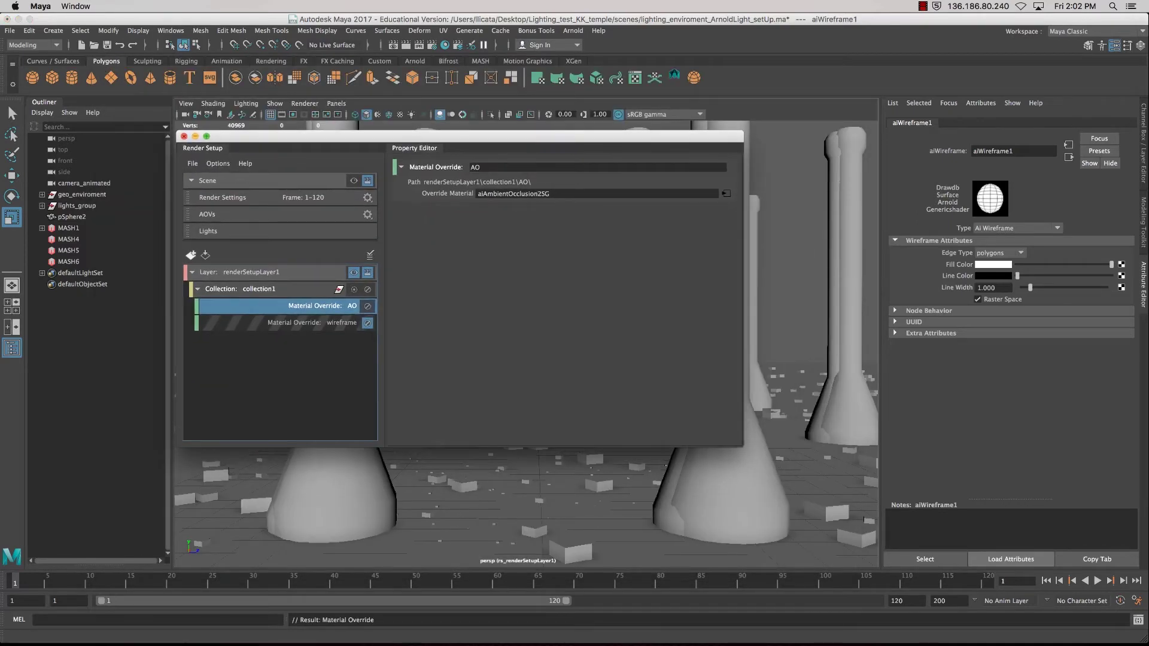
key(super+w)
Open Arnold RenderView, shrink its window to fit the live render, and place it over part of the viewport.
click(573, 30)
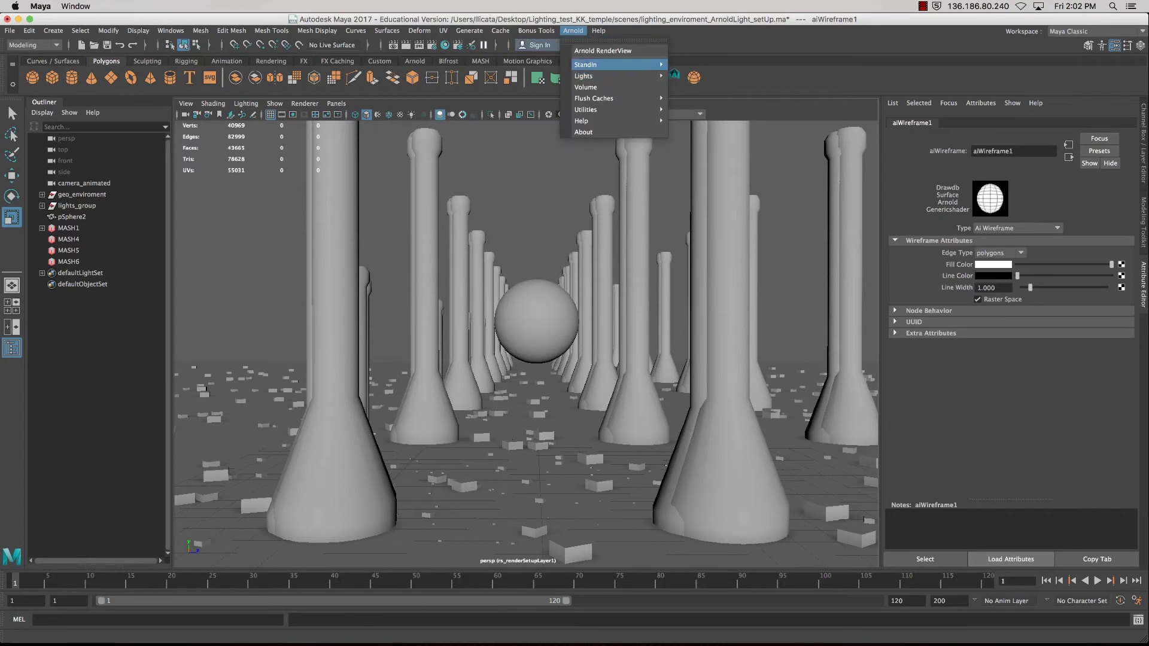
click(603, 51)
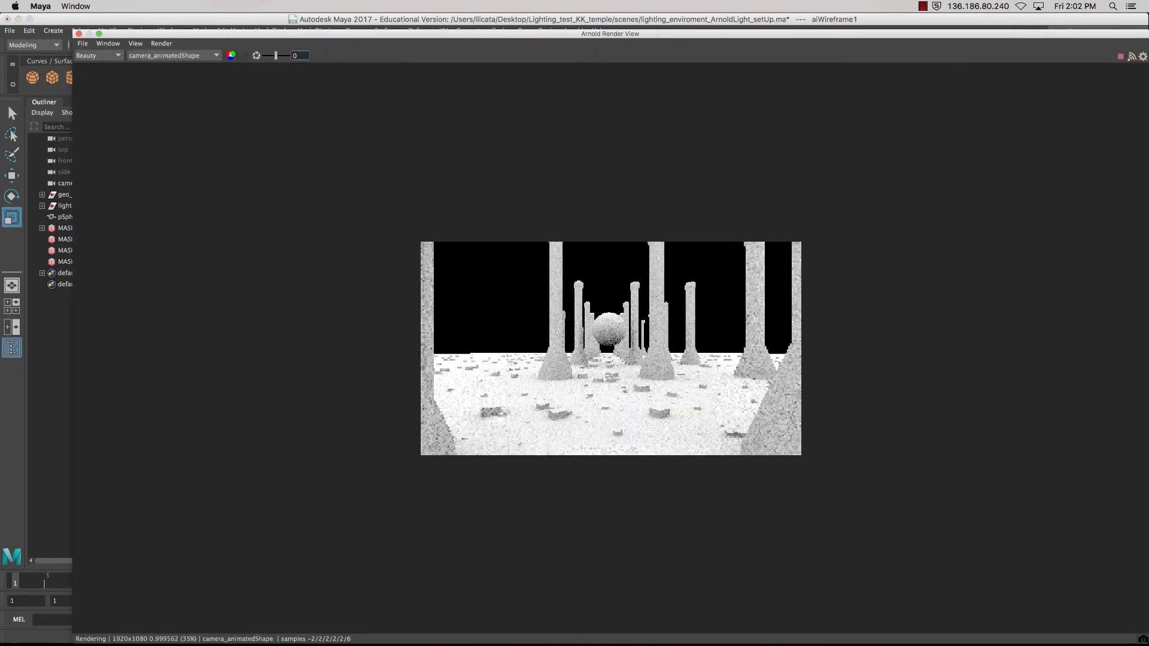
drag(610, 34, 528, 22)
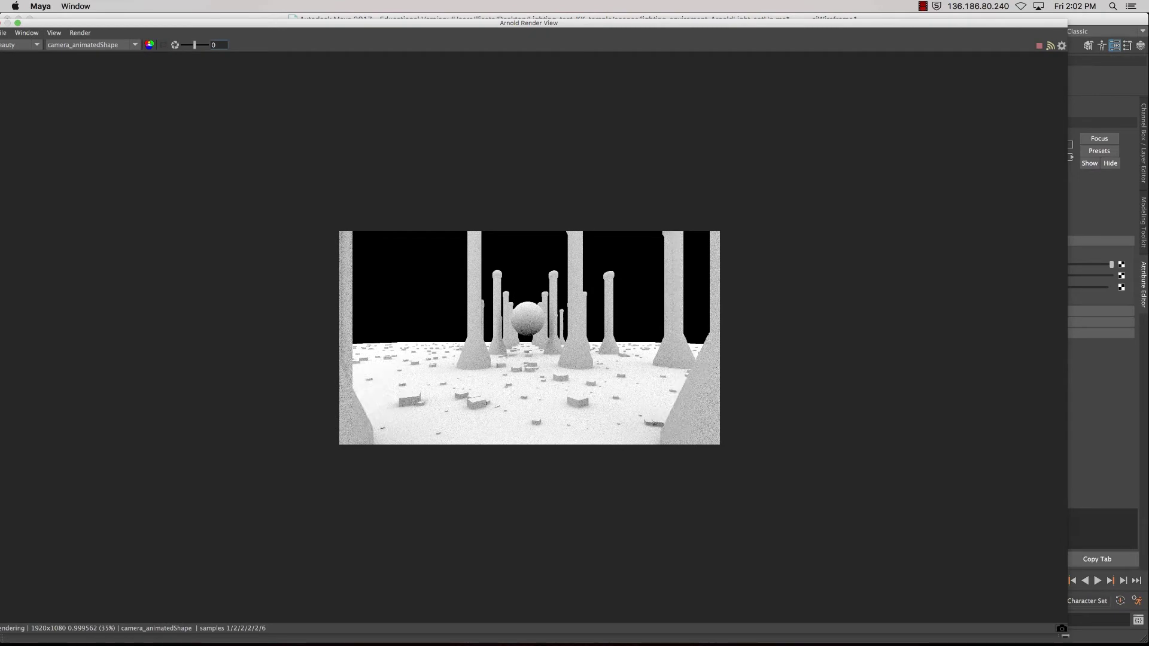
drag(1065, 635, 448, 330)
drag(263, 23, 452, 121)
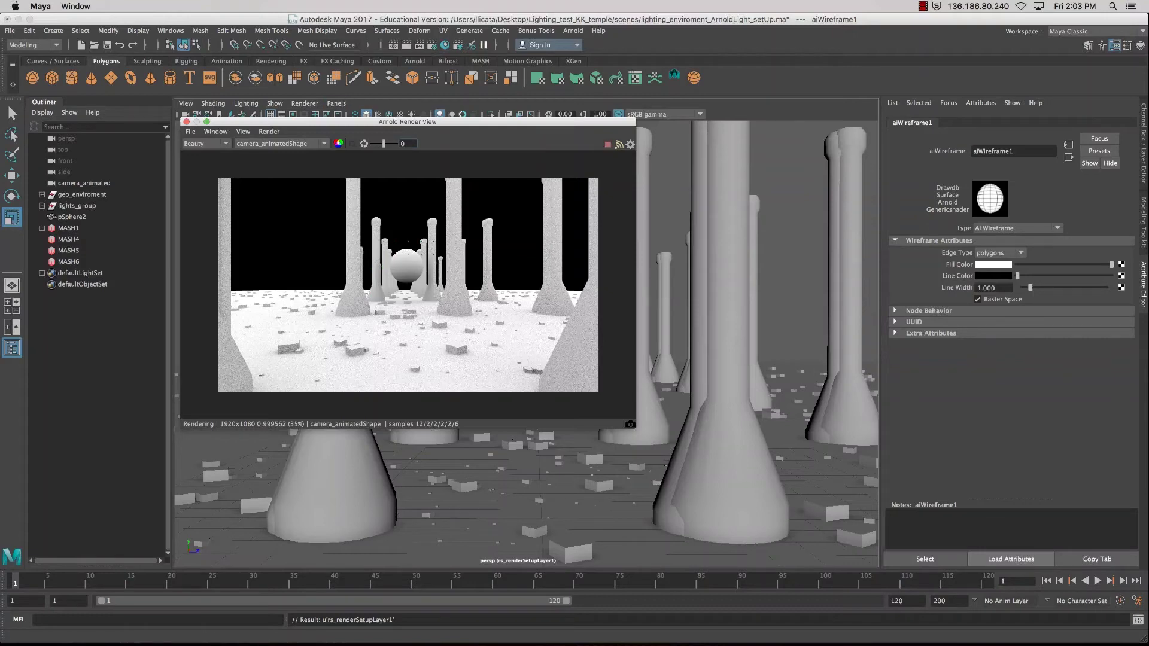
mouse_move(443, 121)
mouse_down()
mouse_move(447, 140)
mouse_move(439, 127)
mouse_up()
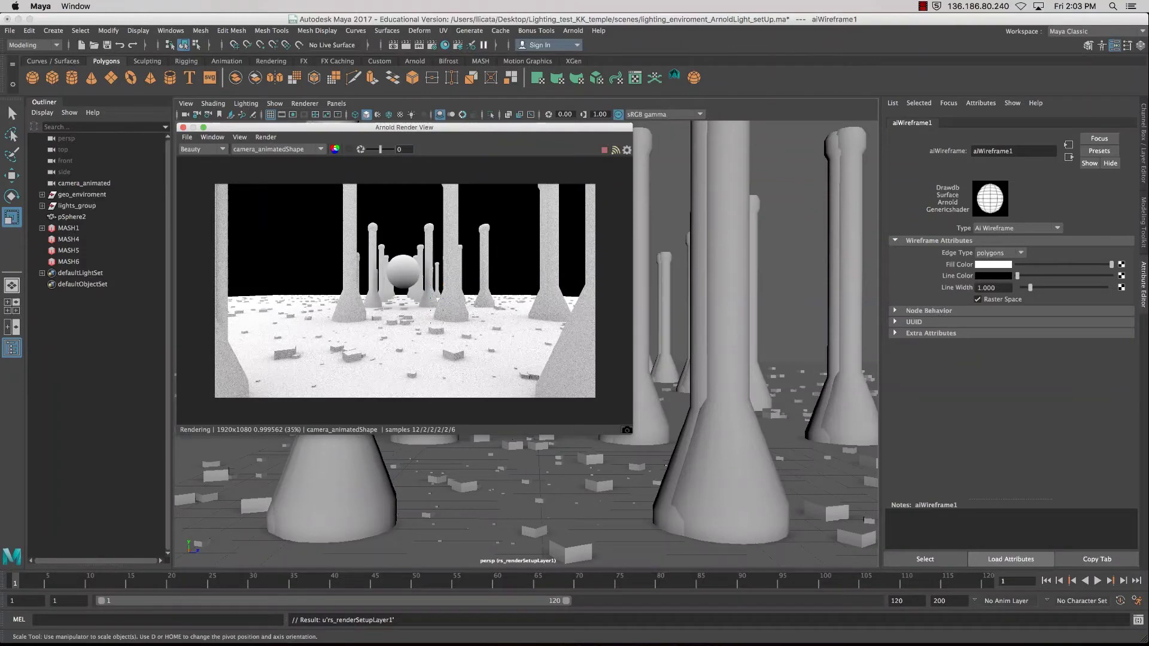
Select the pillars mesh in the viewport and display the attributes of its aiAmbientOcclusion2 shader.
click(721, 299)
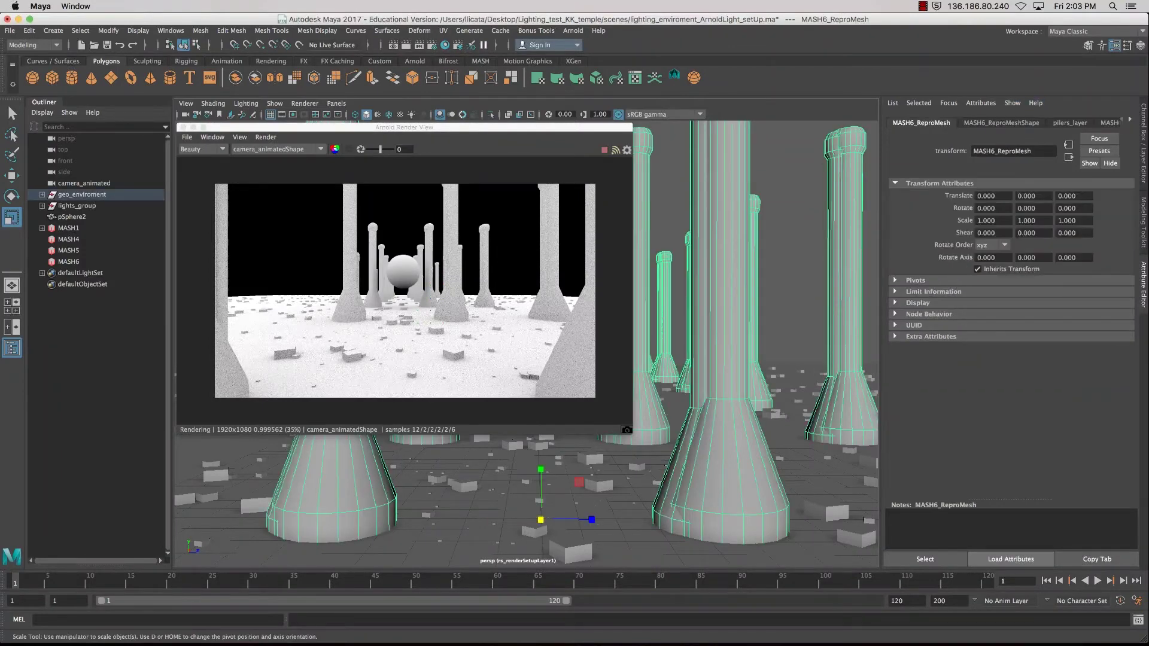
click(1129, 120)
click(1130, 119)
click(1130, 120)
click(1081, 123)
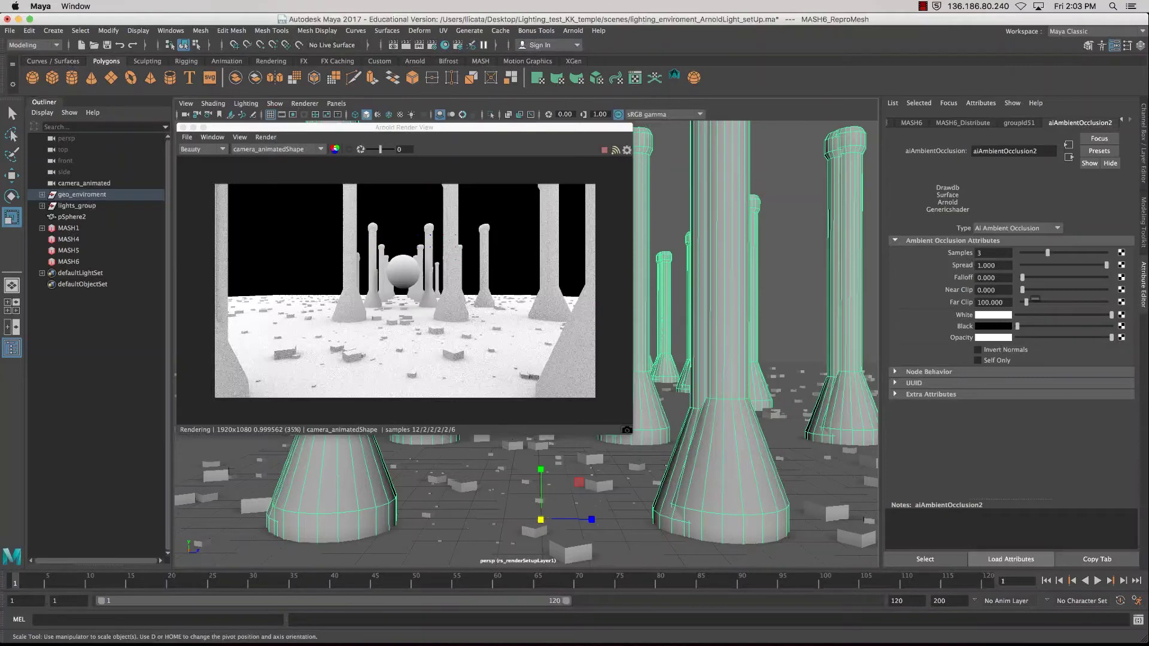
Make the temple building's walls and ceiling visible, and return to the aiAmbientOcclusion2 attributes.
key(ctrl+a)
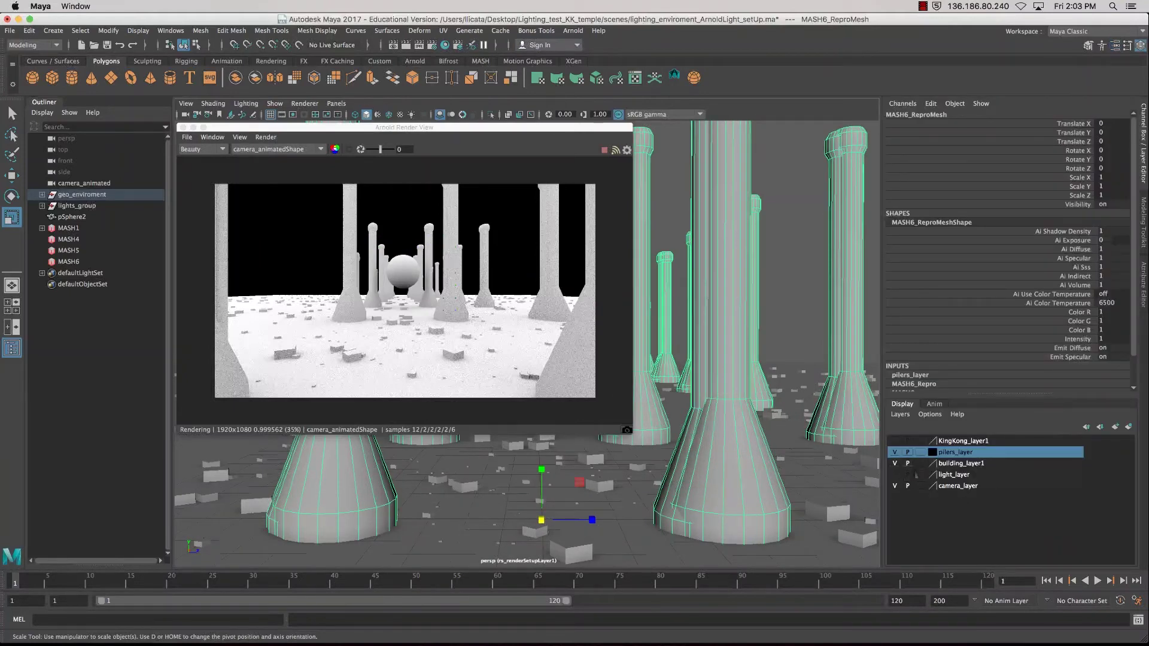
click(913, 476)
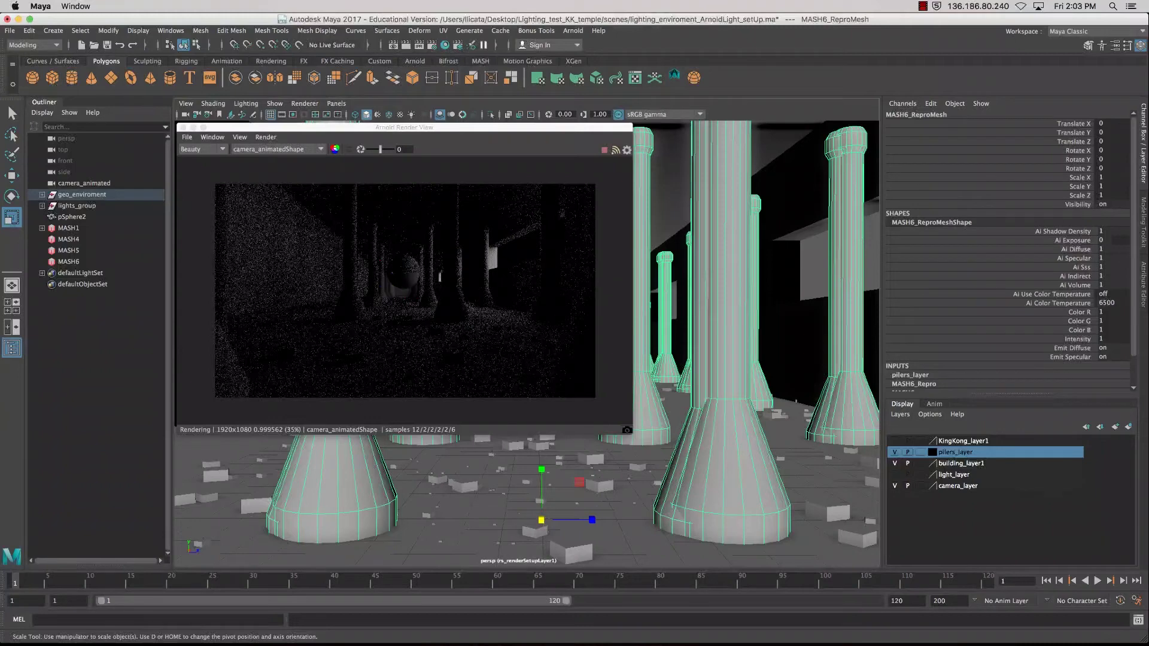
key(ctrl+a)
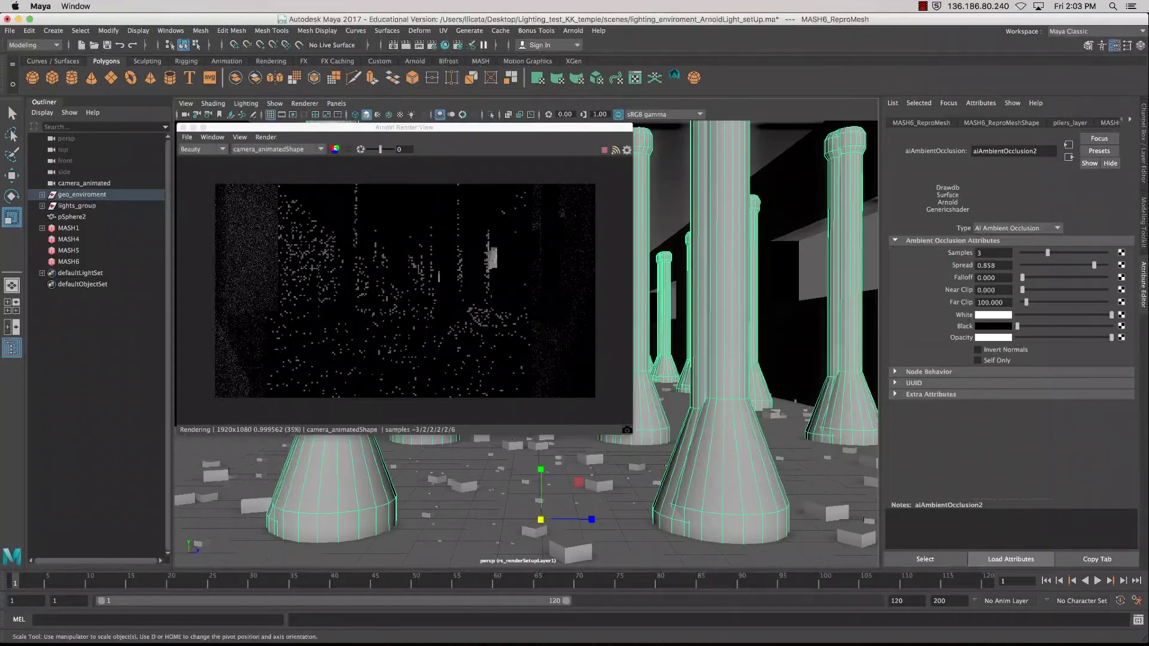
Try different Falloff values on aiAmbientOcclusion2: about 1.35, 1, 0.5, 0.01 and 0.
drag(1023, 277, 1024, 277)
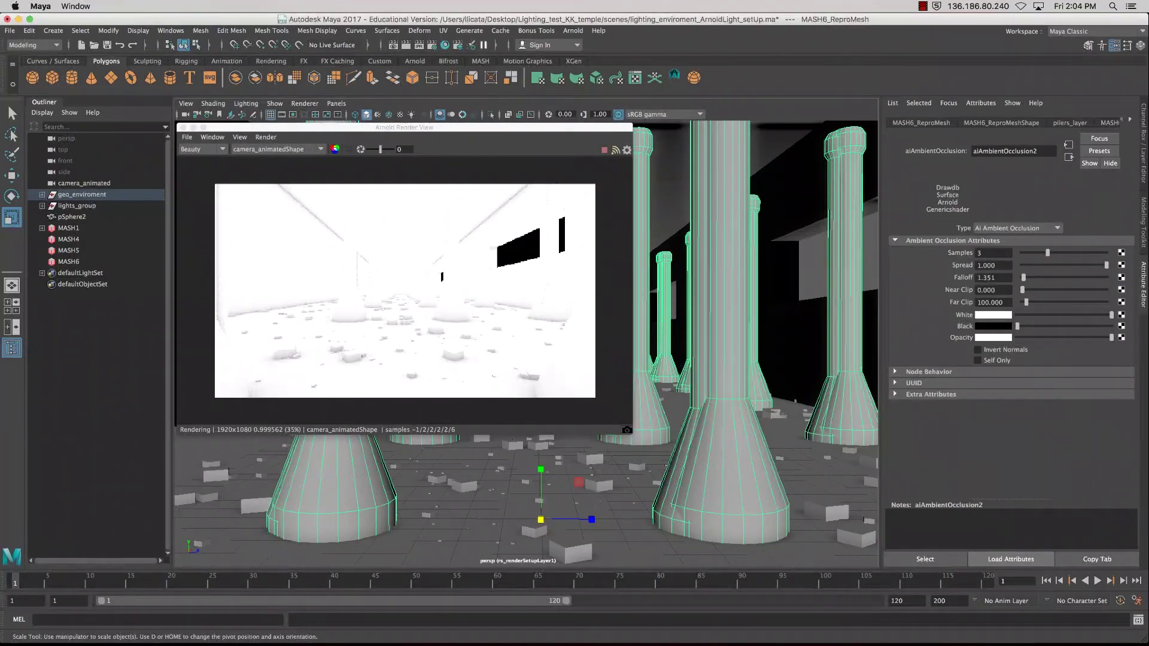
drag(996, 278, 977, 277)
text(1)
key(Return)
text(.5)
key(Return)
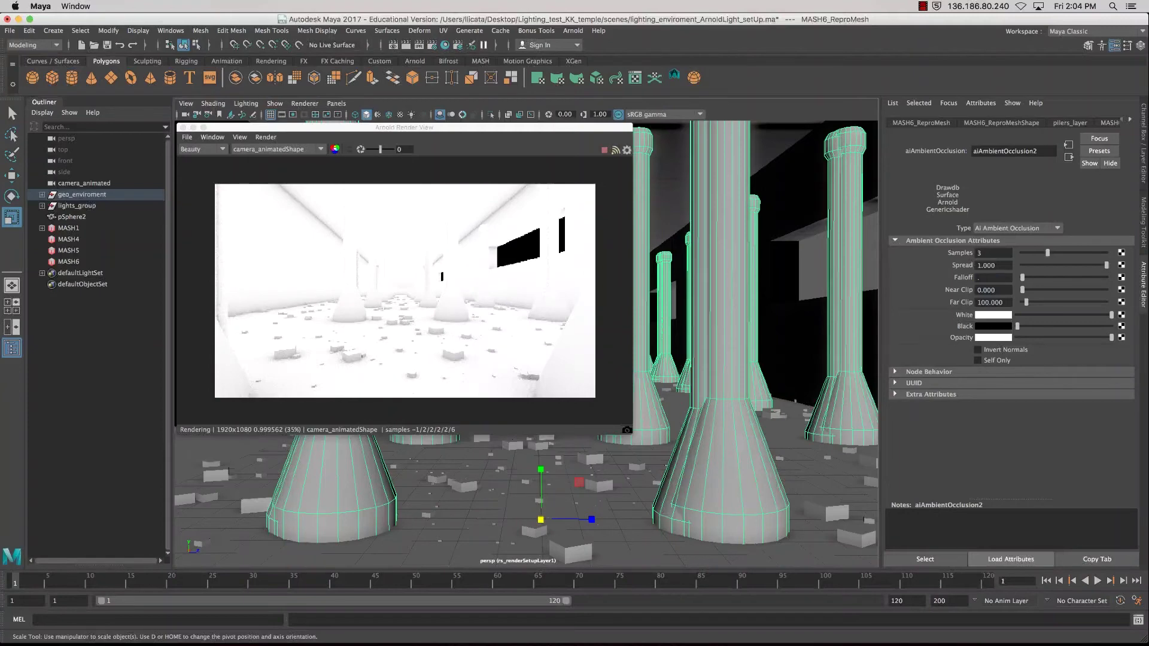
text(.01)
key(Return)
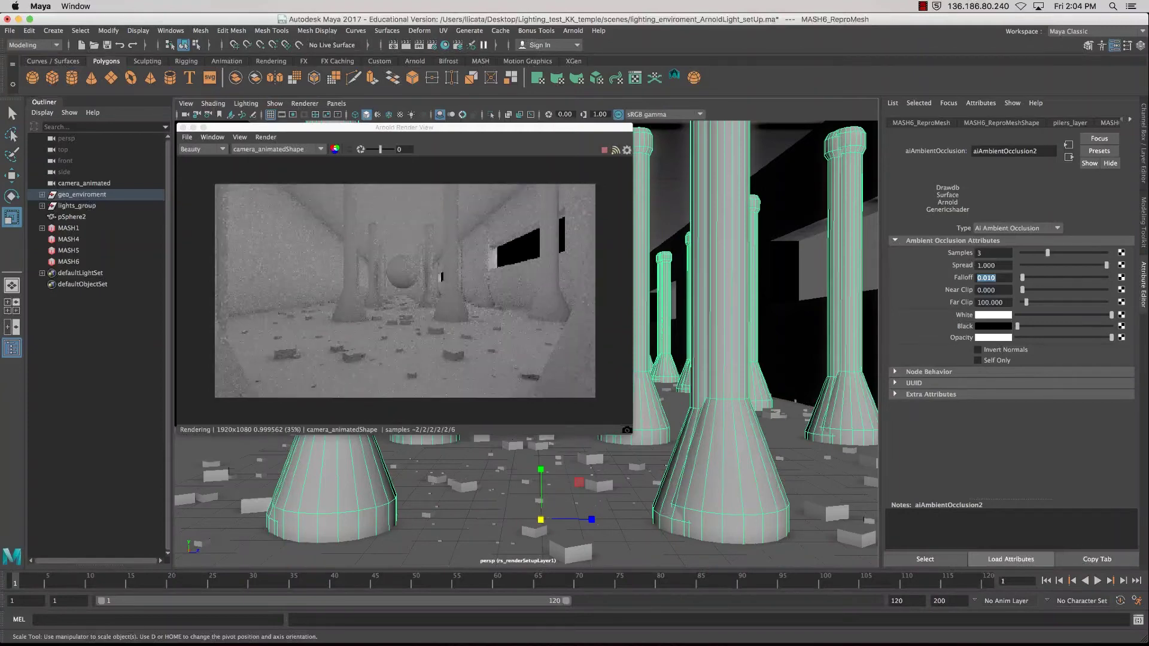
text(0)
key(Return)
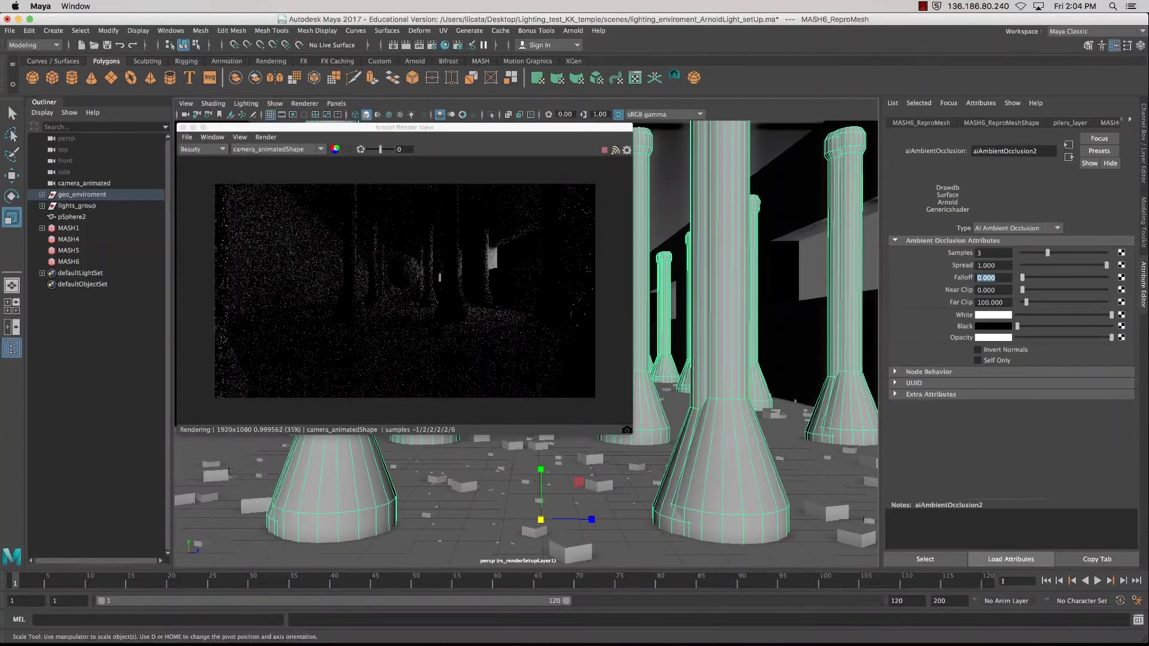
Set the Falloff of aiAmbientOcclusion2 to 0.05.
text(.0)
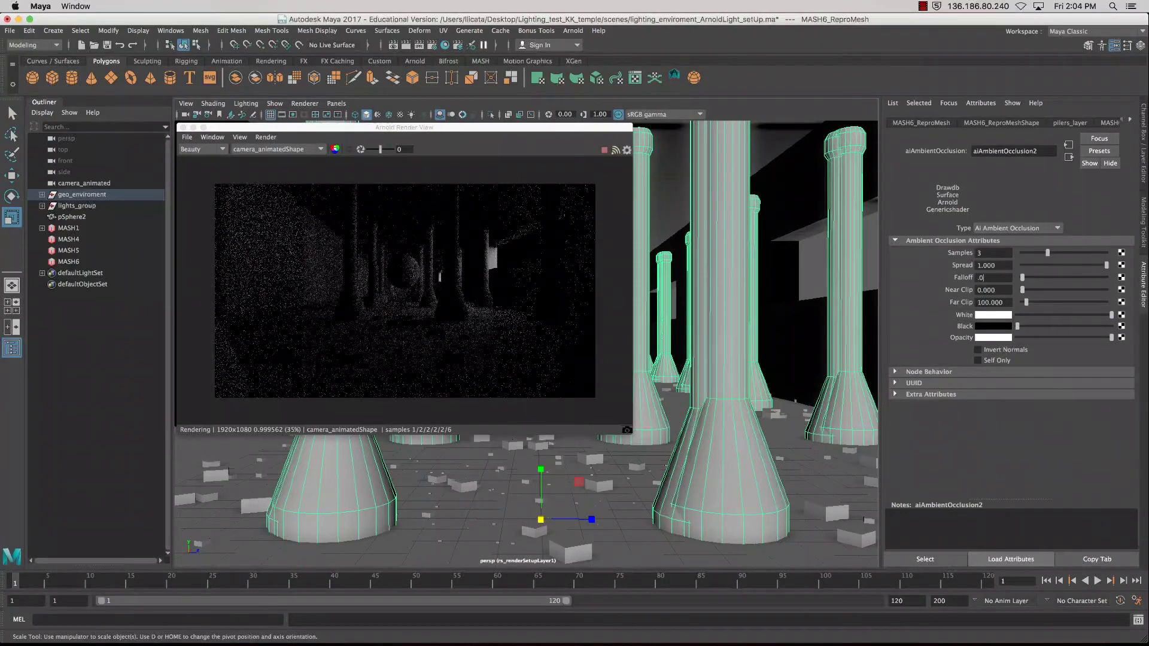
text(5)
key(Return)
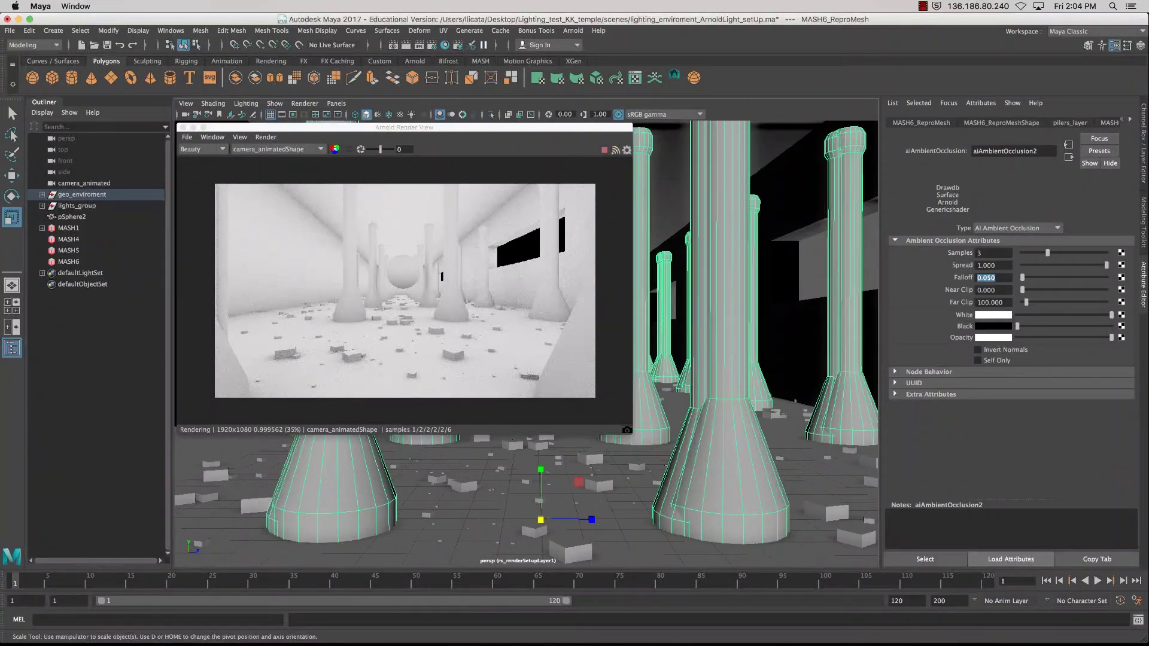
Test the Far Clip of aiAmbientOcclusion2 at 10 and 1, and set it to 1000.
double_click(990, 302)
text(10)
key(Return)
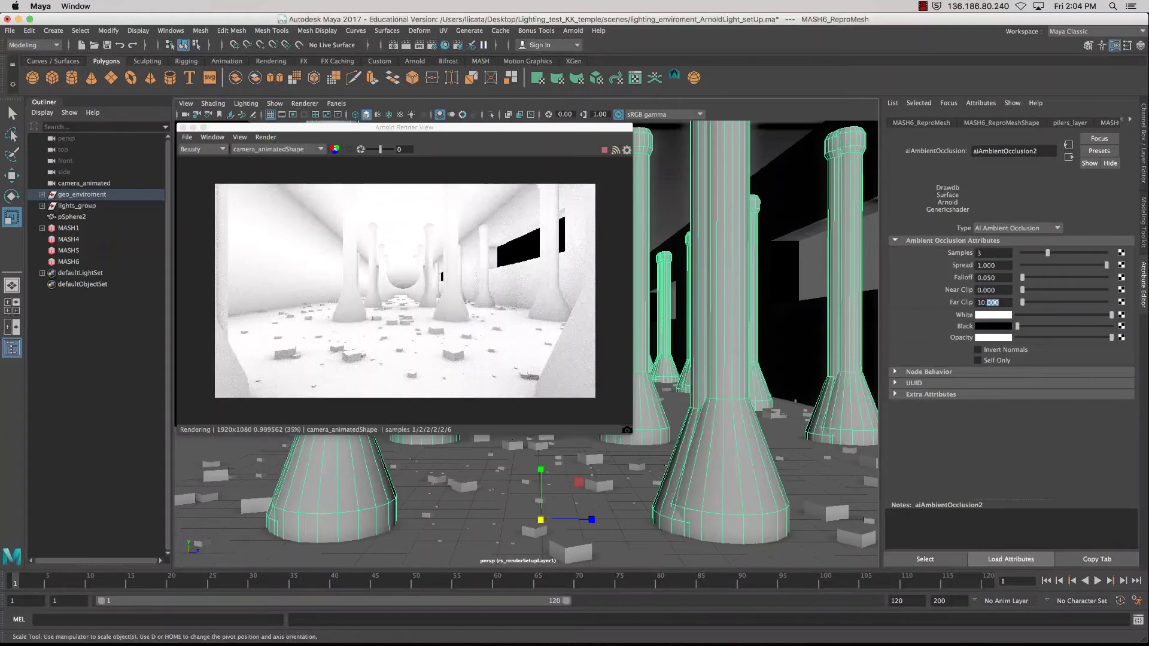
text(1)
key(Return)
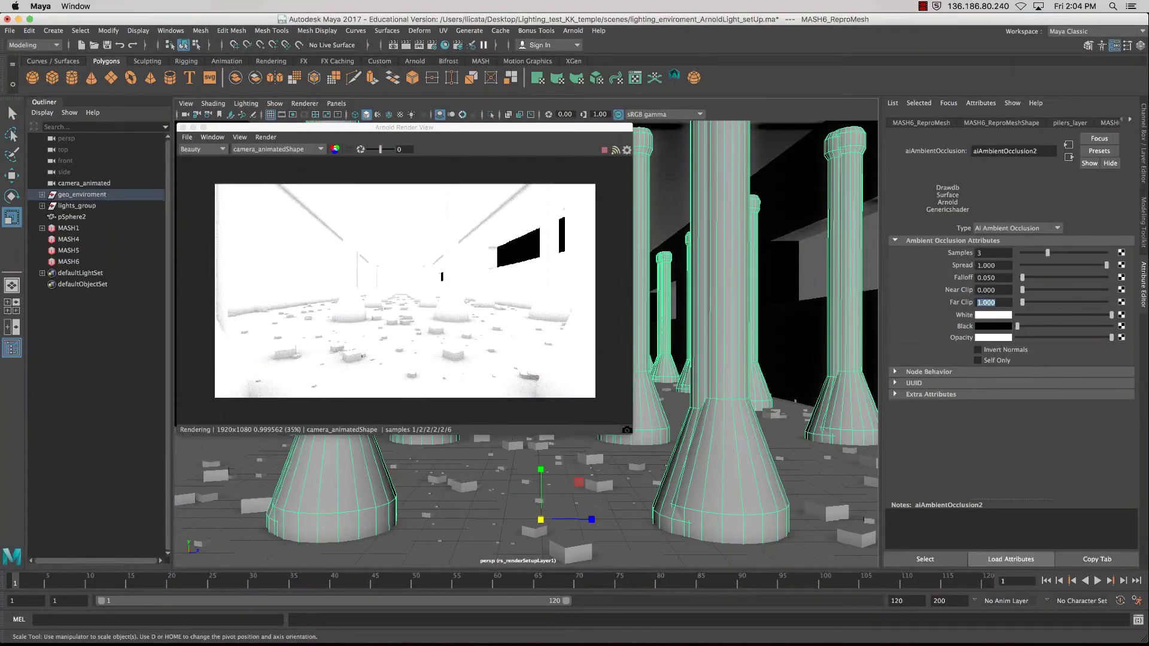
text(1000)
key(Return)
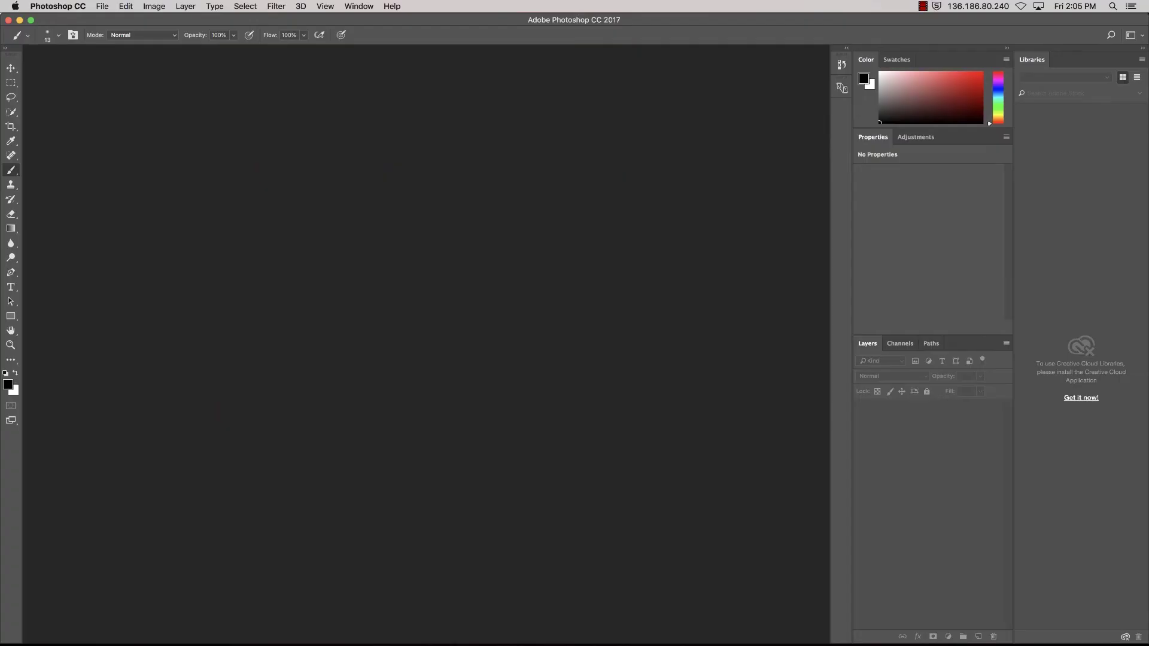
Open wireFrame_r01.tif from the images folder of the Lighting_test_KK_temple project on the Desktop.
click(101, 6)
click(116, 30)
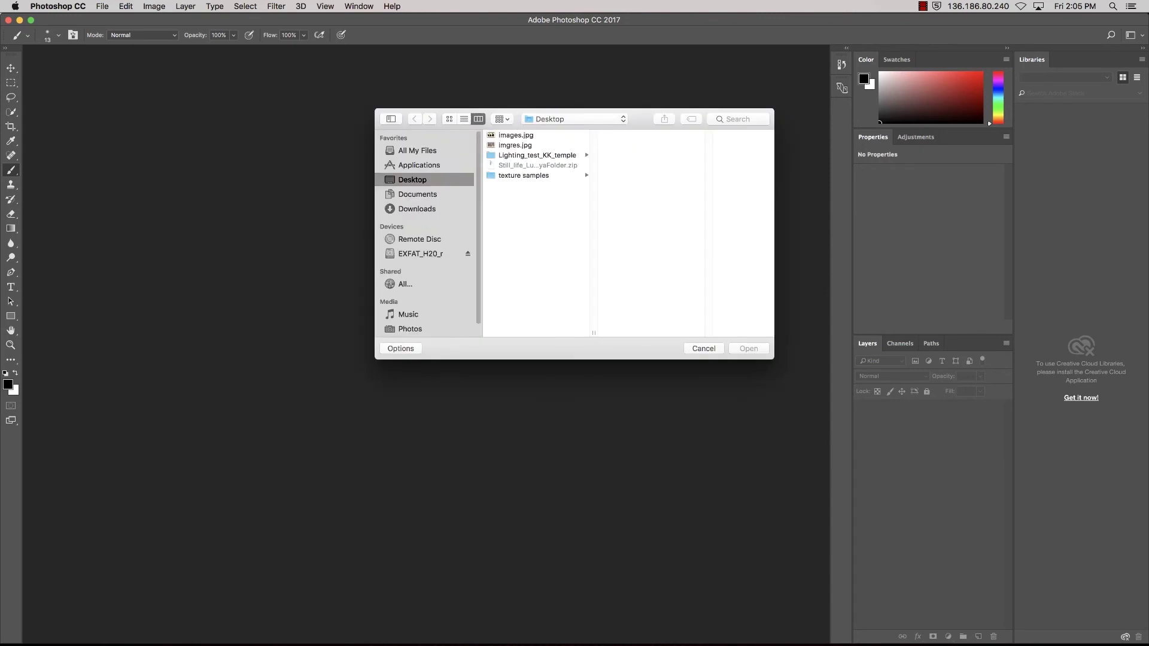
click(536, 155)
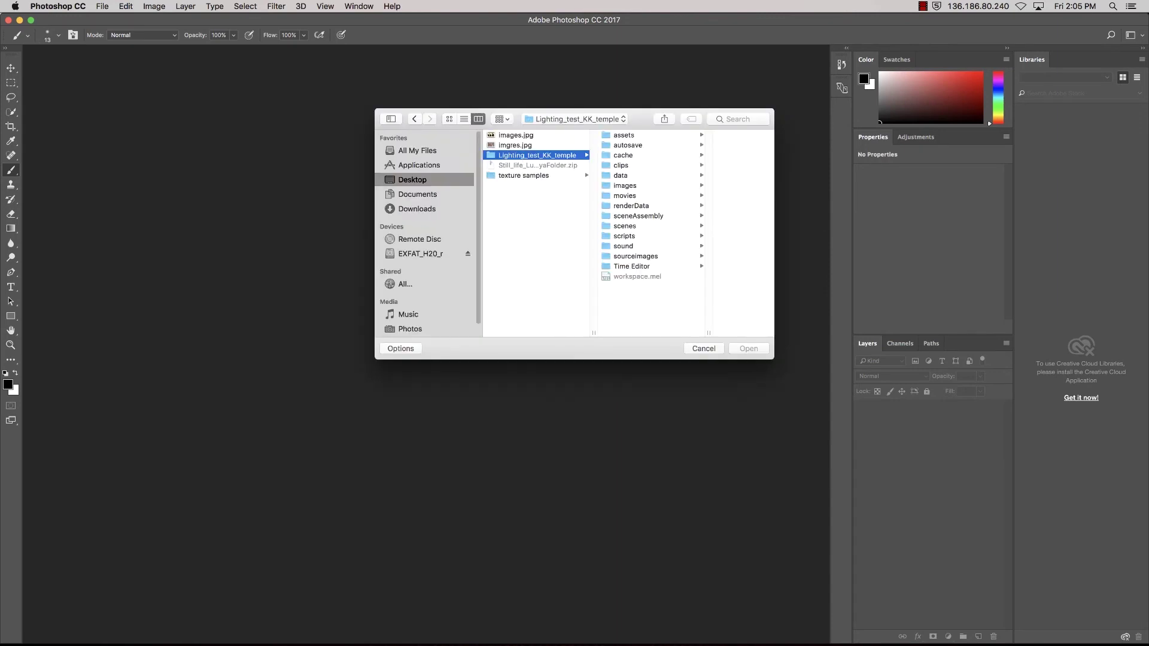
click(625, 186)
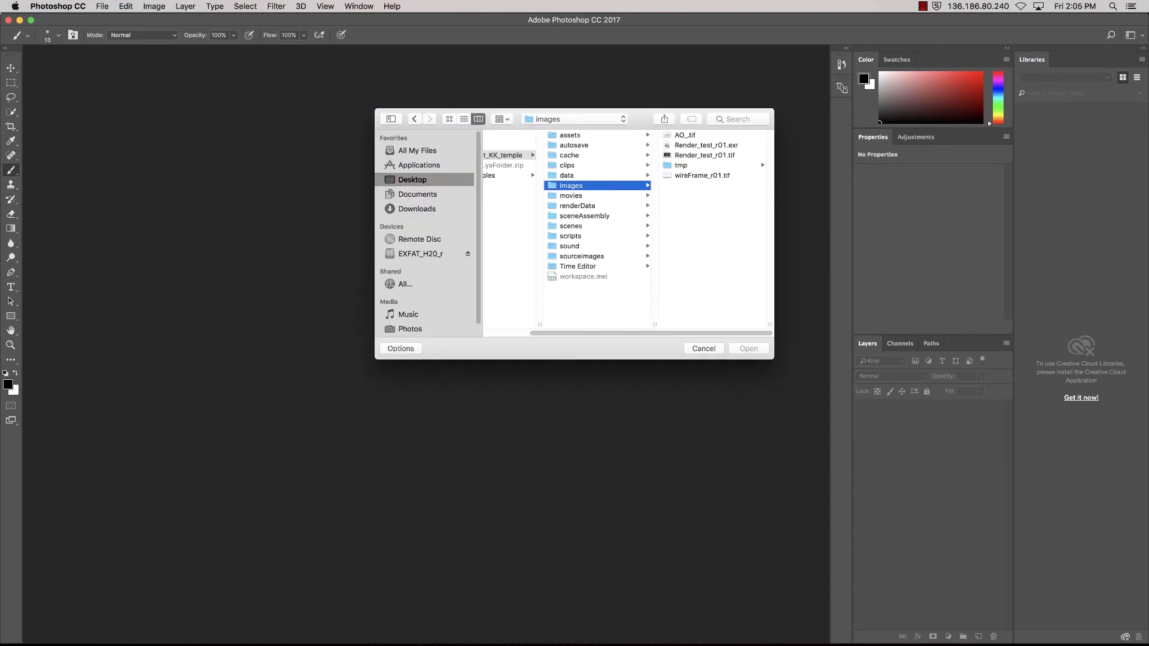
click(707, 145)
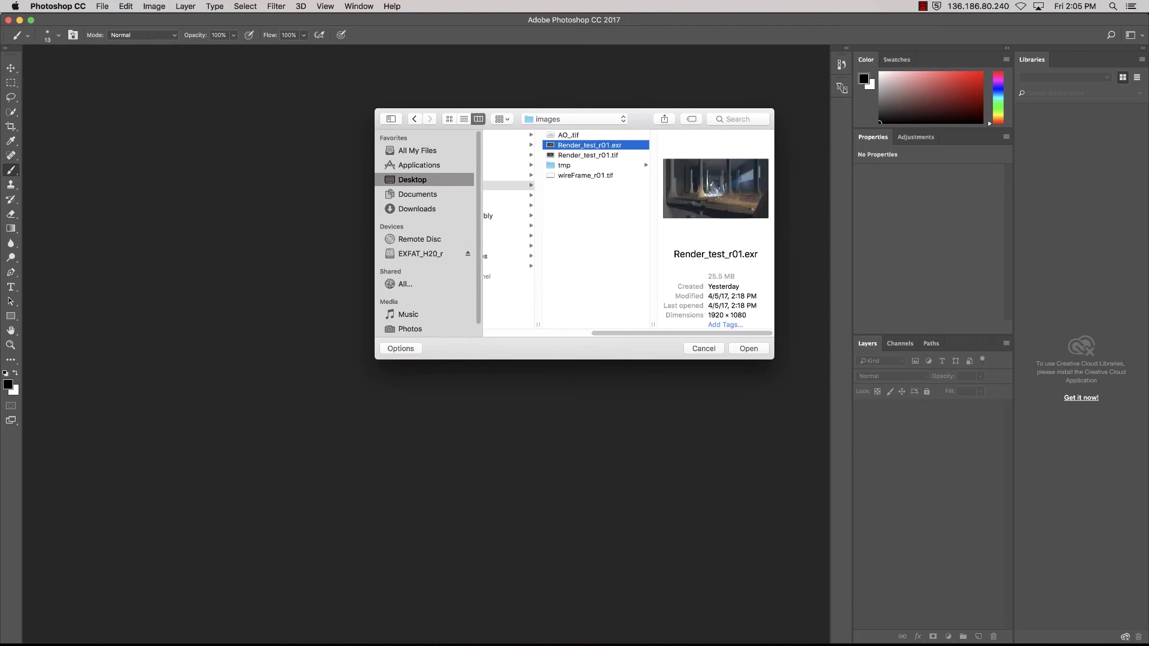
click(585, 175)
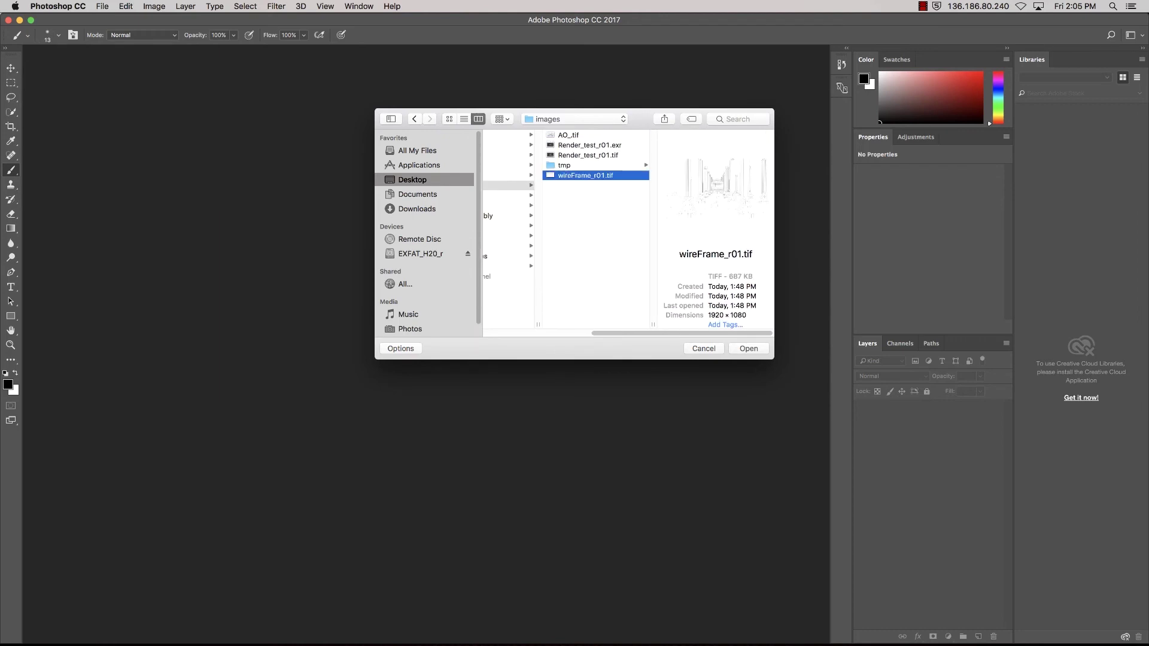
right_click(608, 136)
key(Escape)
click(584, 135)
right_click(597, 176)
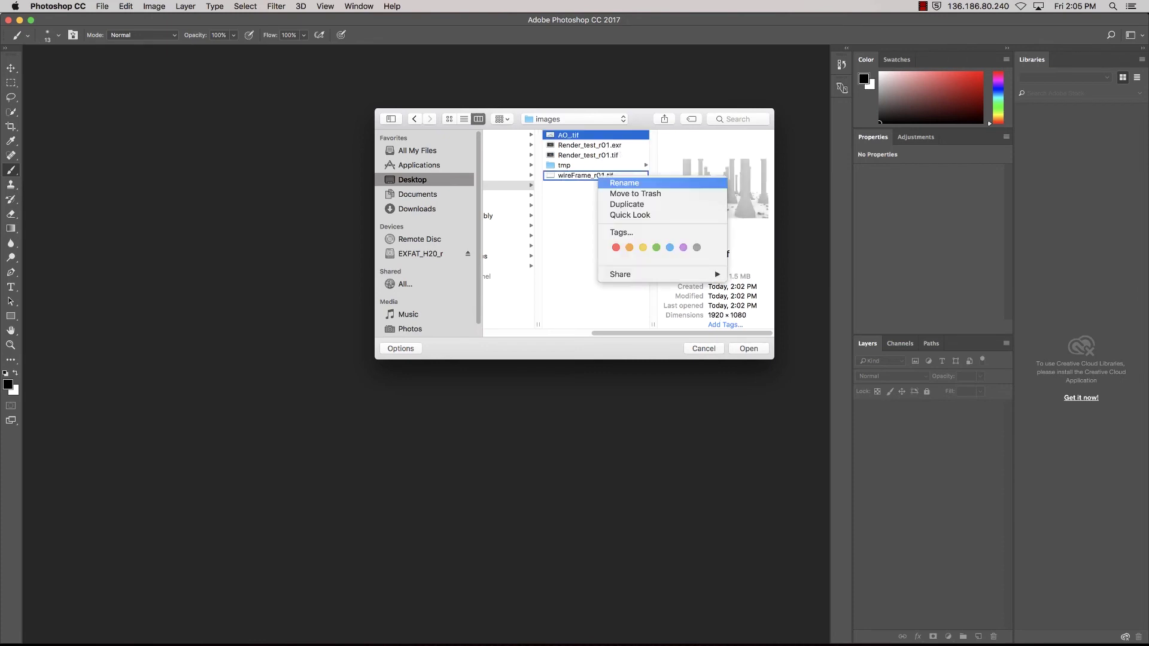
click(585, 176)
click(742, 349)
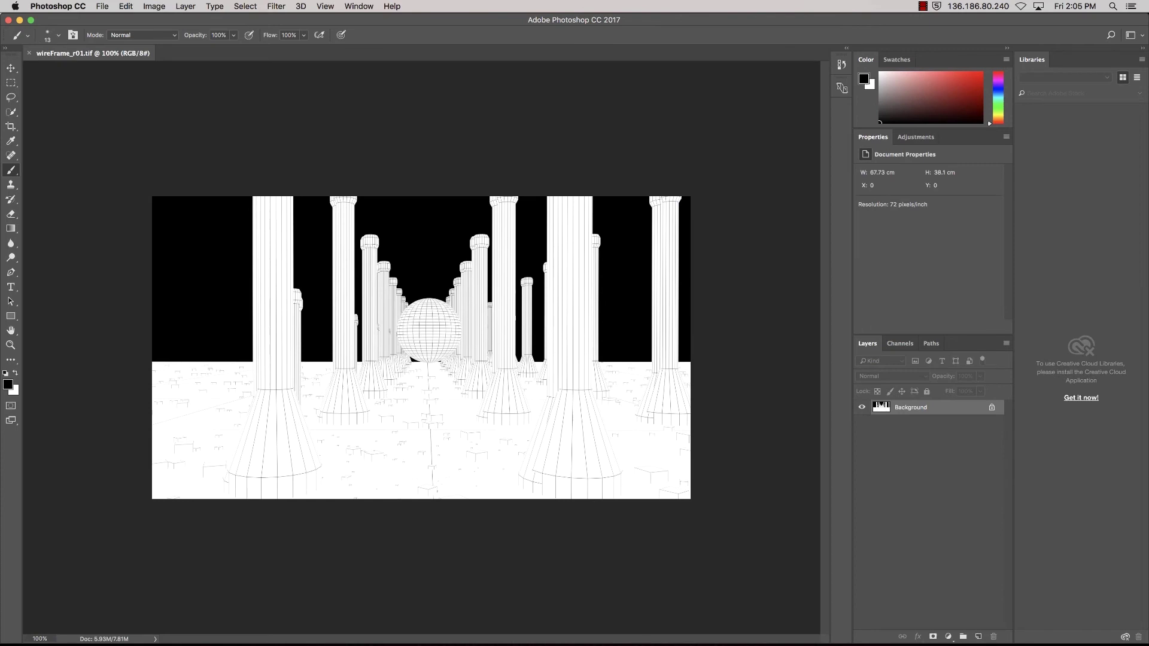
Open the ambient occlusion render AO_.tif from the same images folder.
click(102, 6)
click(116, 30)
click(509, 135)
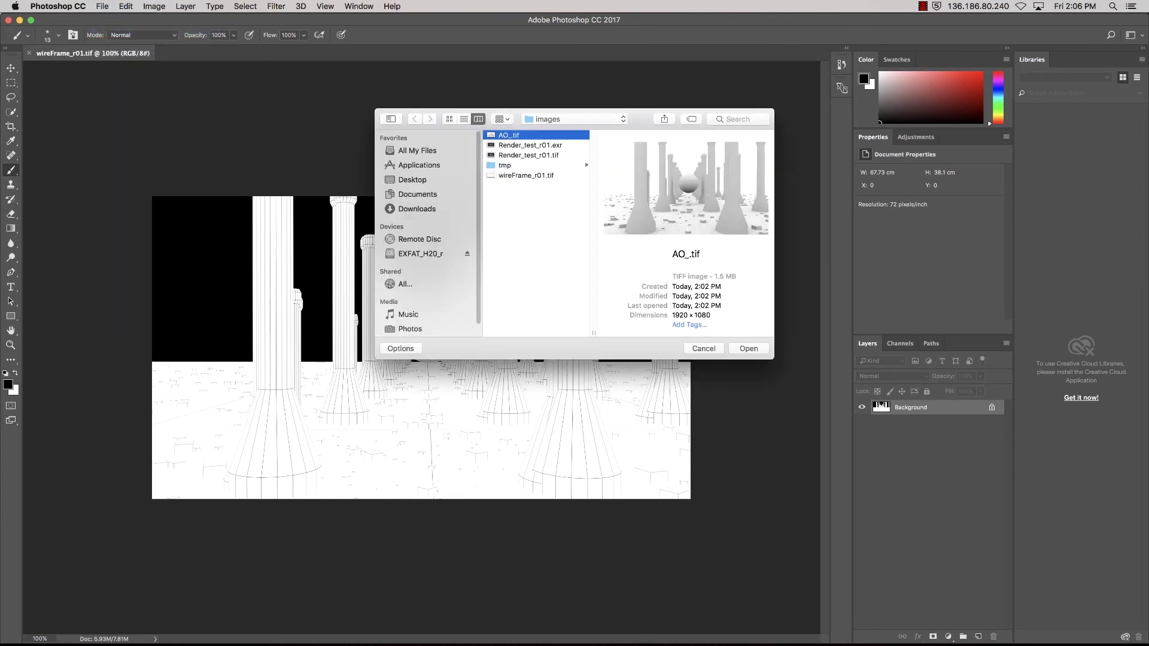
click(749, 350)
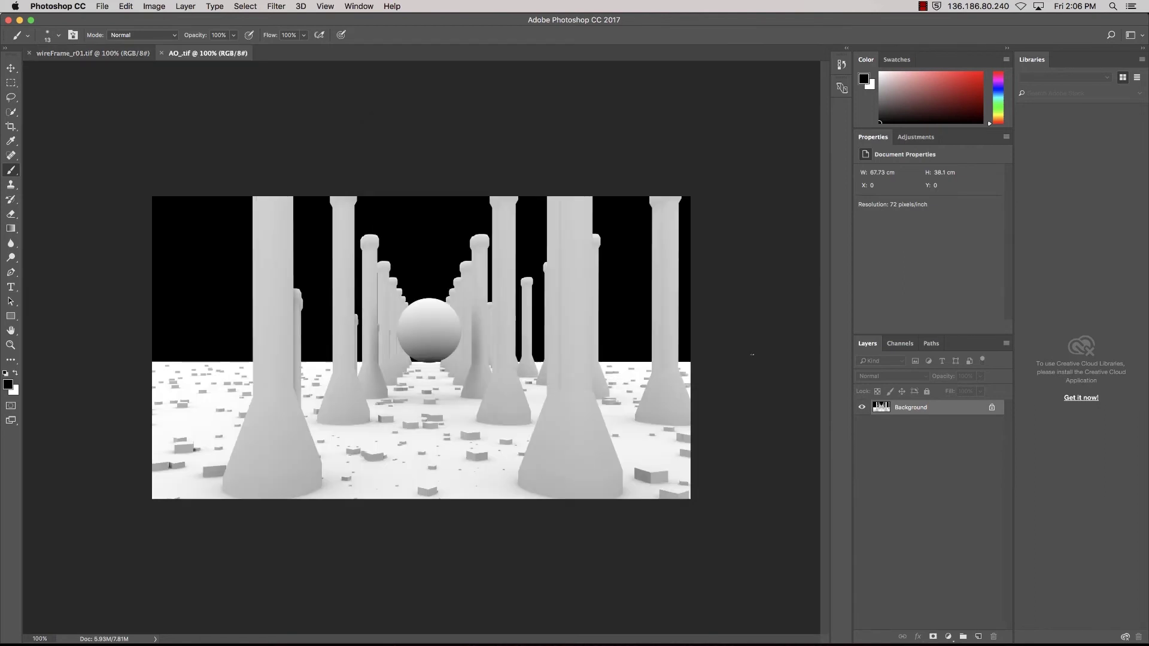
Load the Alpha 1 channel of AO_.tif as a selection and mask the Background layer with it.
click(900, 343)
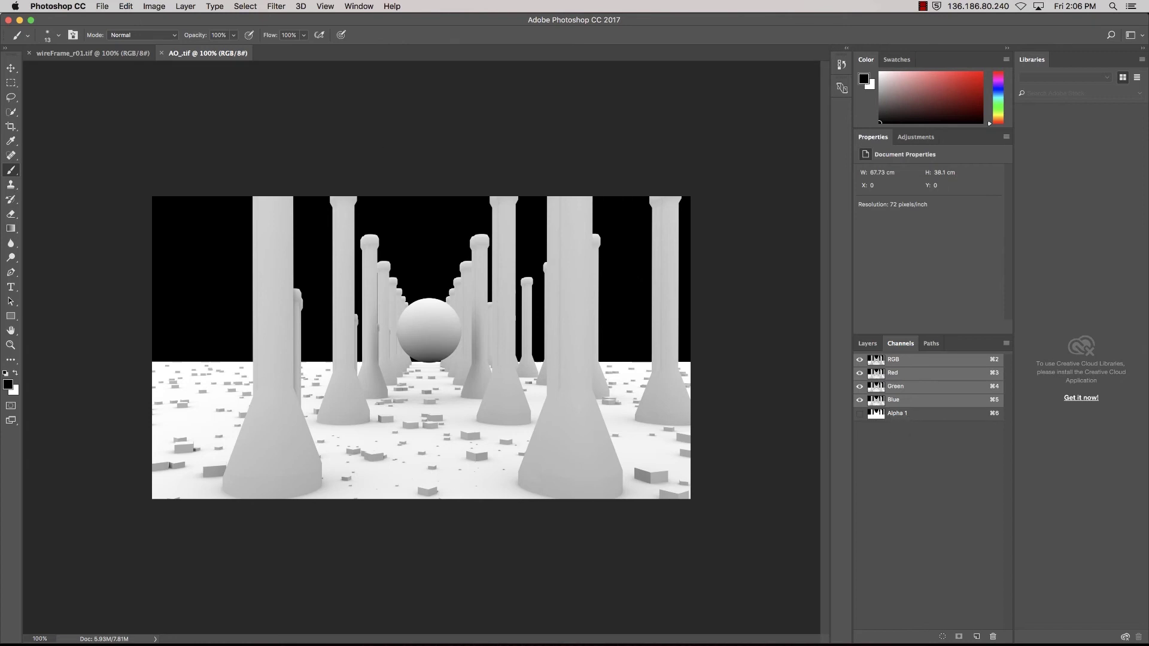
click(937, 419)
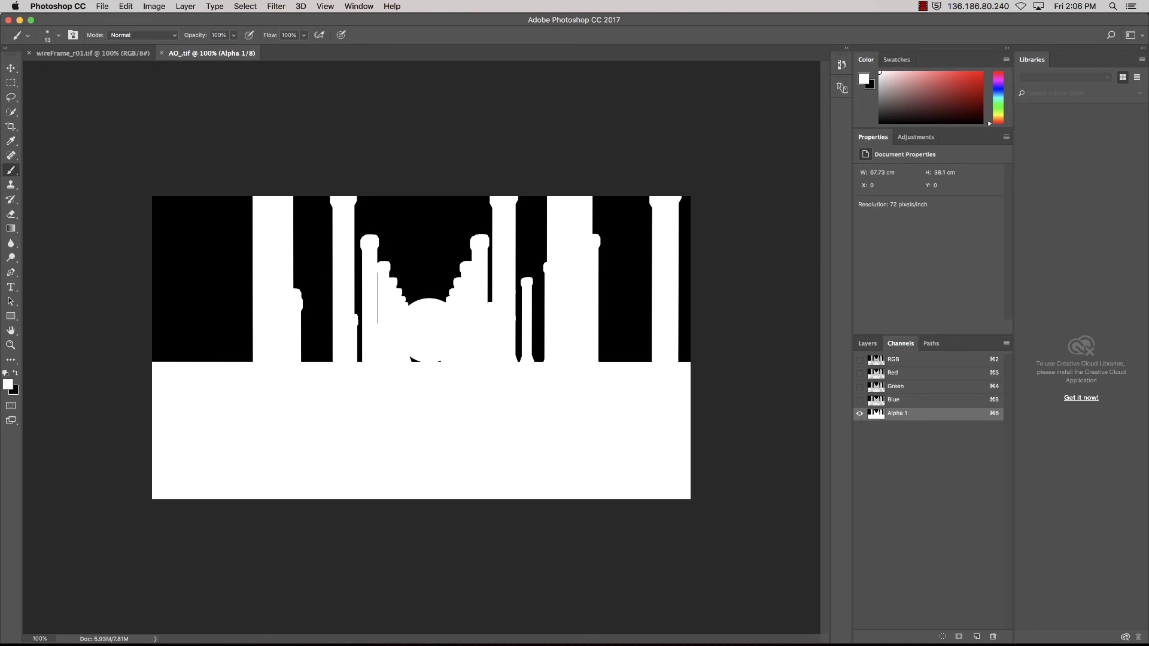
click(943, 636)
click(867, 344)
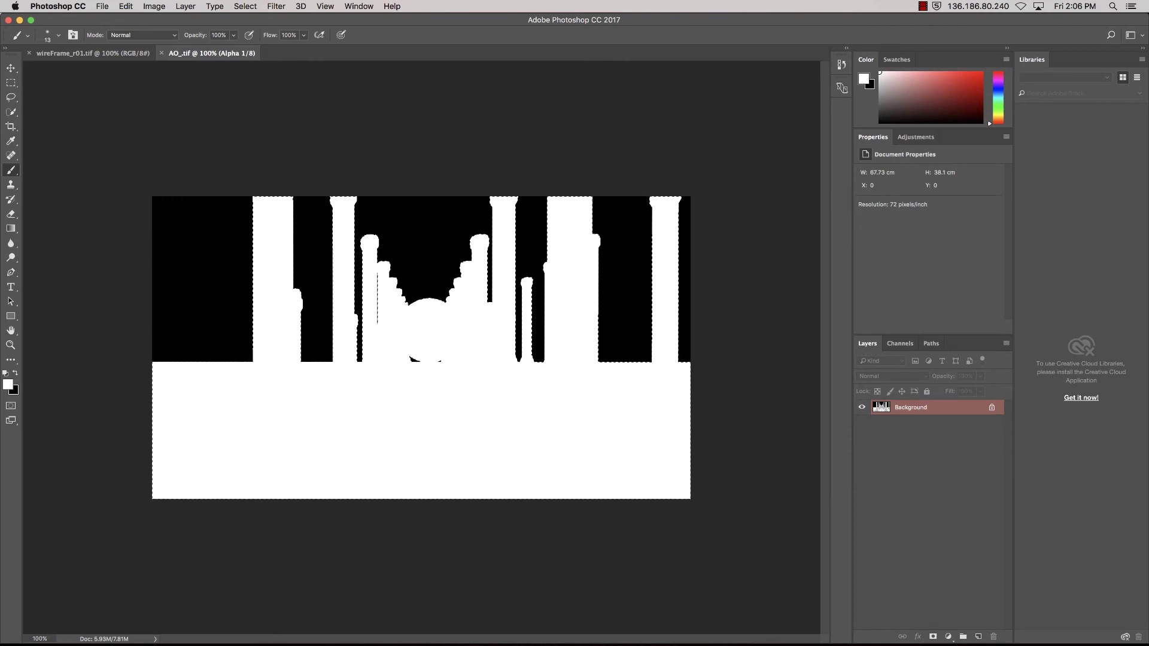
click(933, 637)
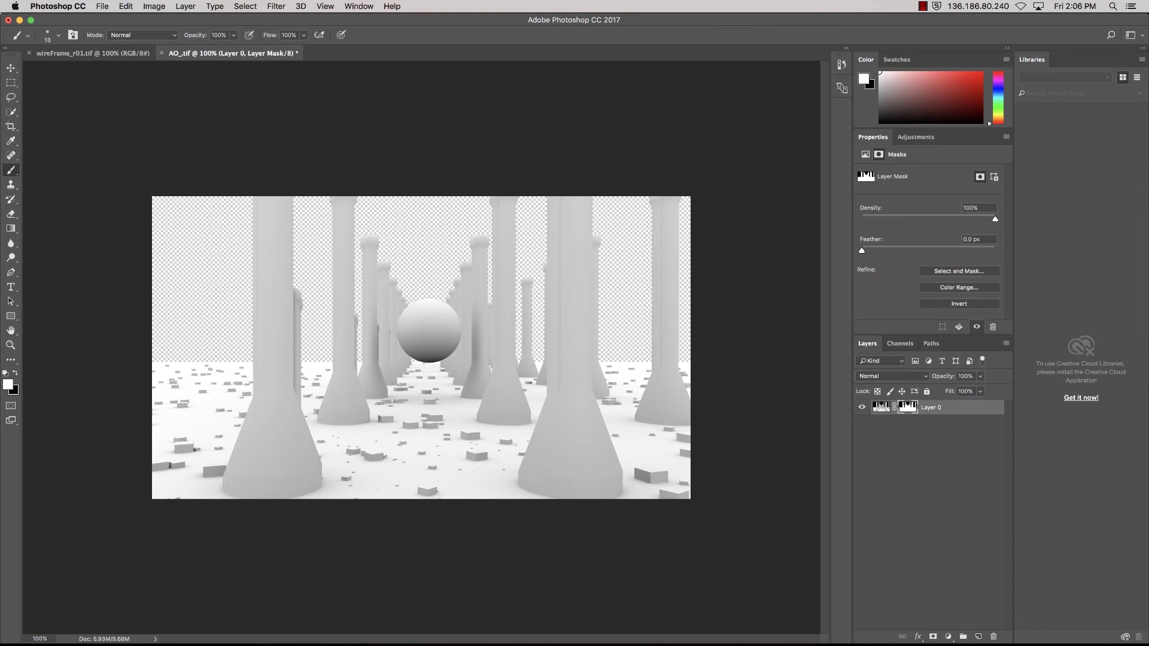
Add a new layer beneath the masked occlusion layer and fill it with white using the Paint Bucket.
click(978, 636)
drag(960, 412, 964, 452)
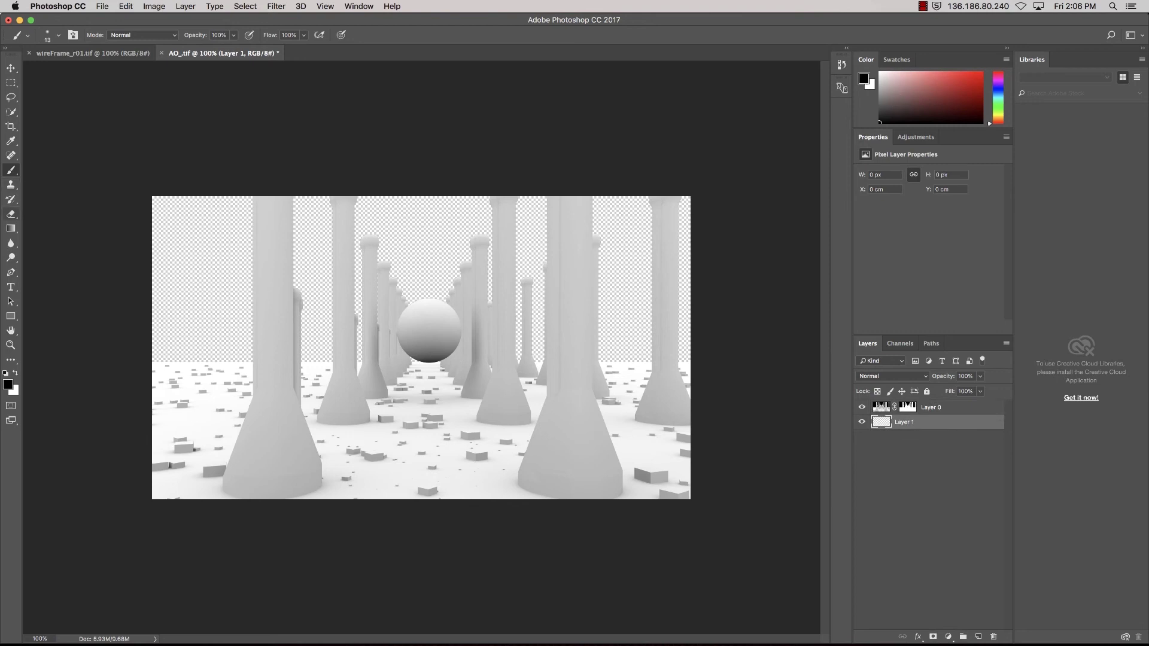
click(11, 228)
click(66, 238)
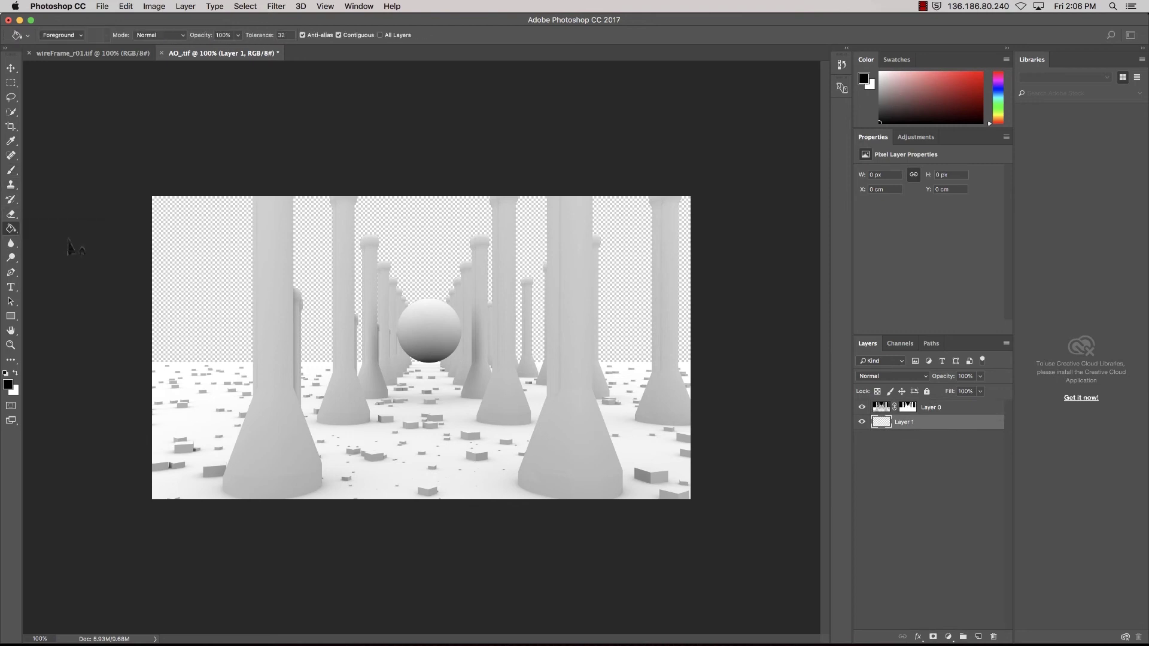
key(x)
click(242, 229)
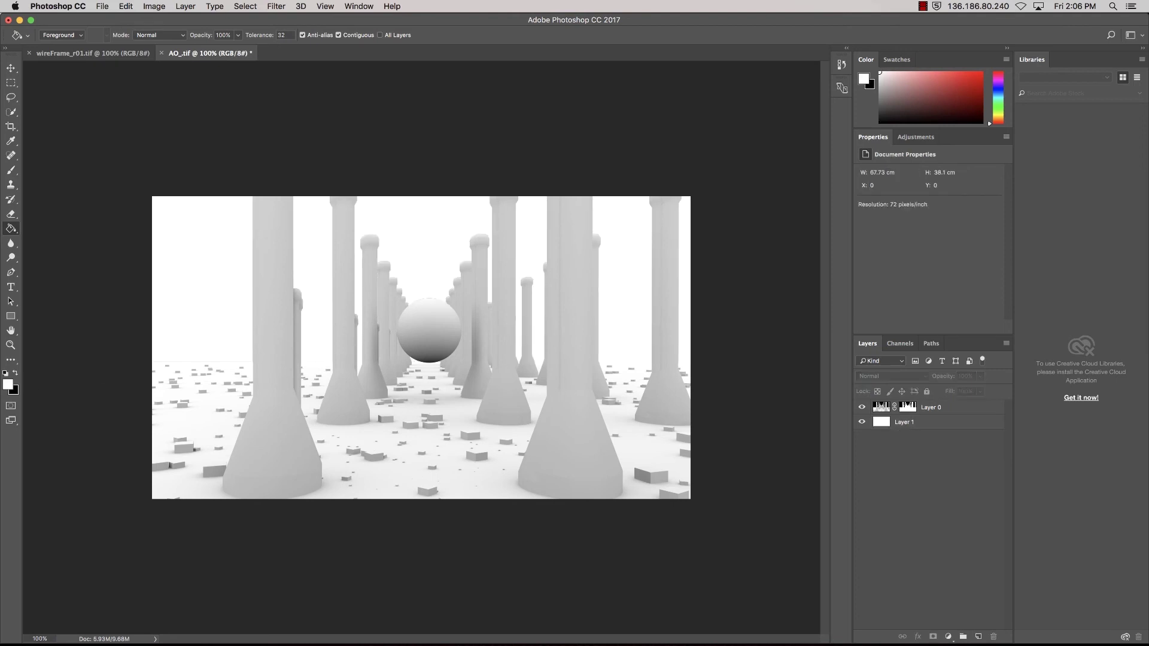
In wireFrame_r01.tif, load the Alpha 1 channel as a selection and mask the Background layer with it.
click(90, 53)
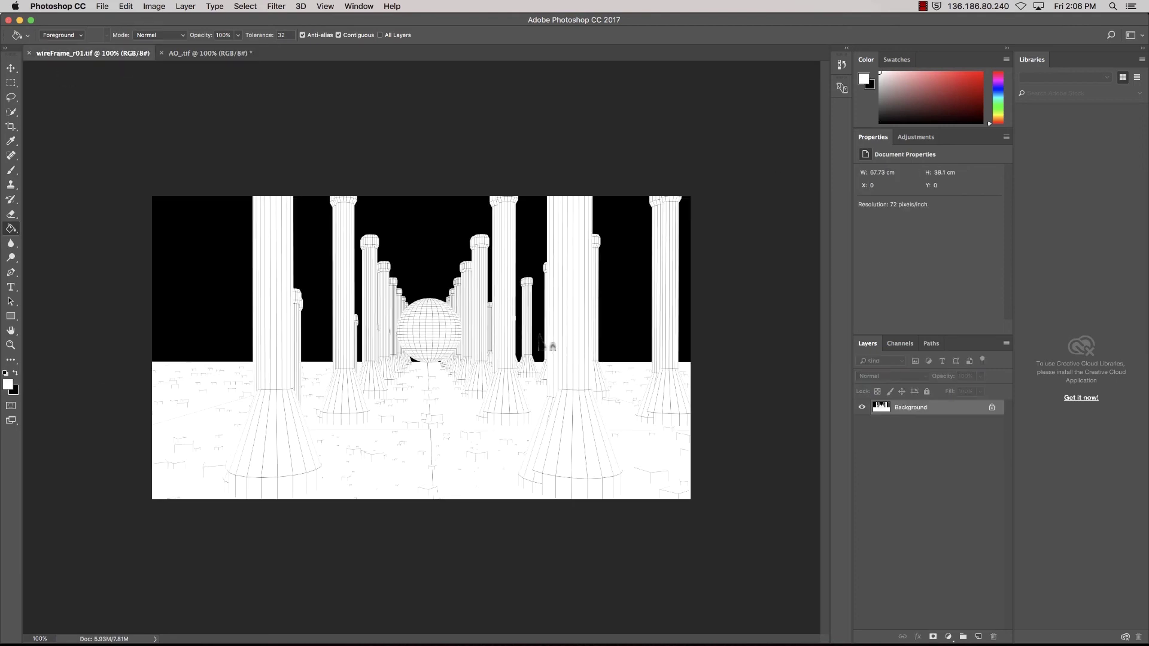
key(super+a)
click(901, 343)
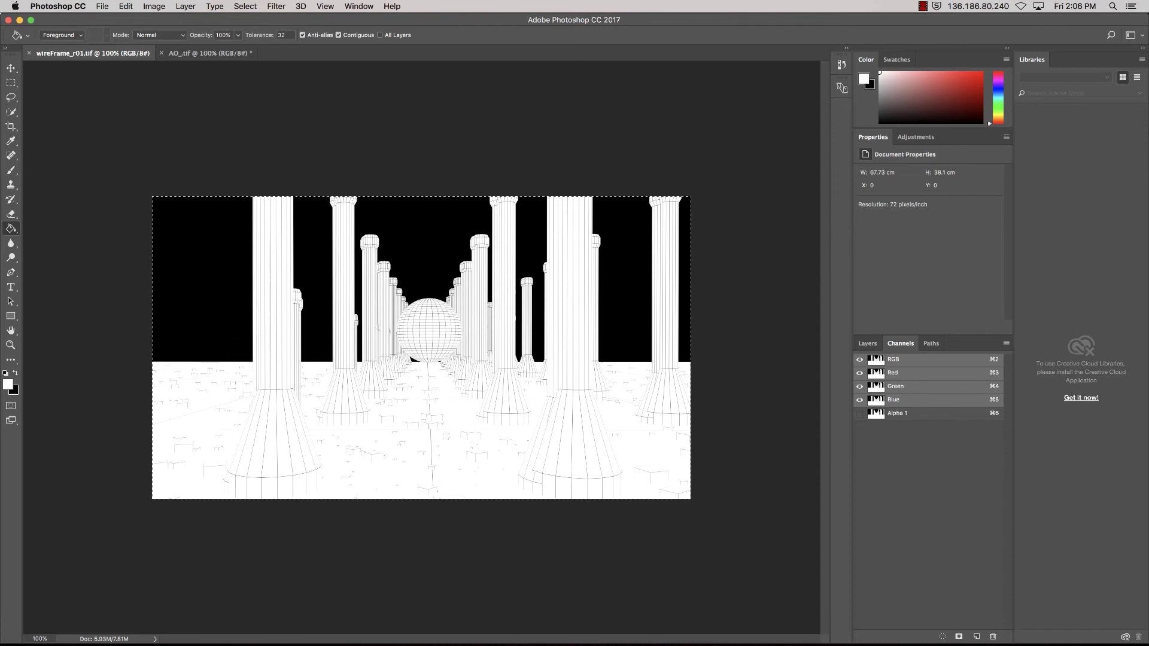
click(923, 417)
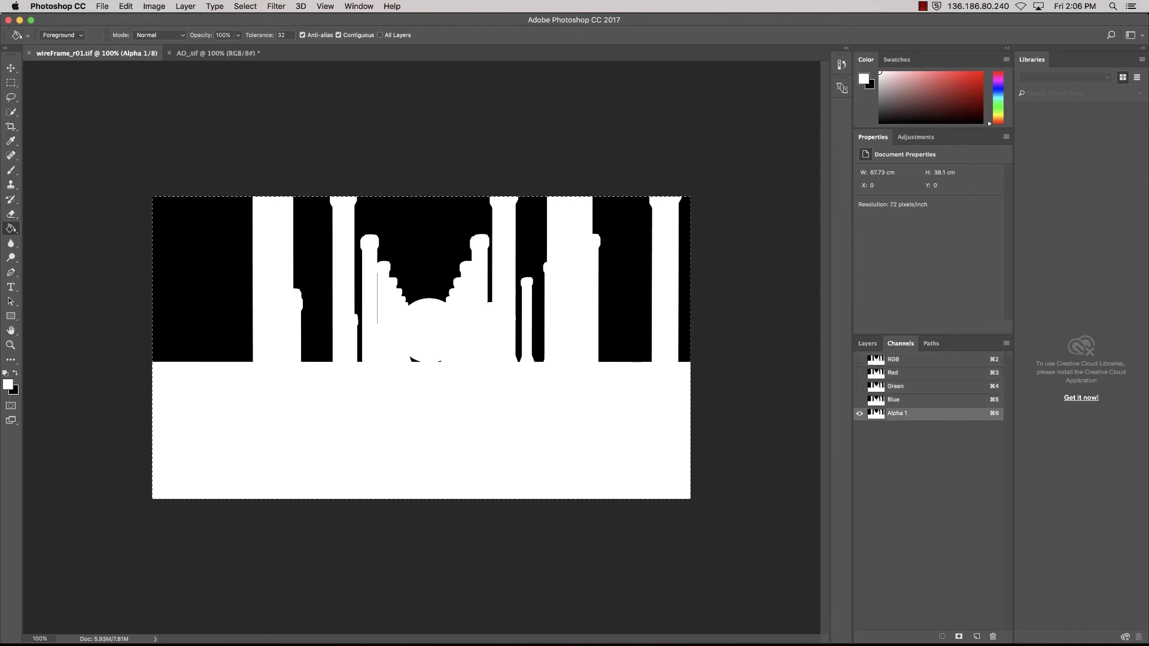
click(943, 637)
key(F7)
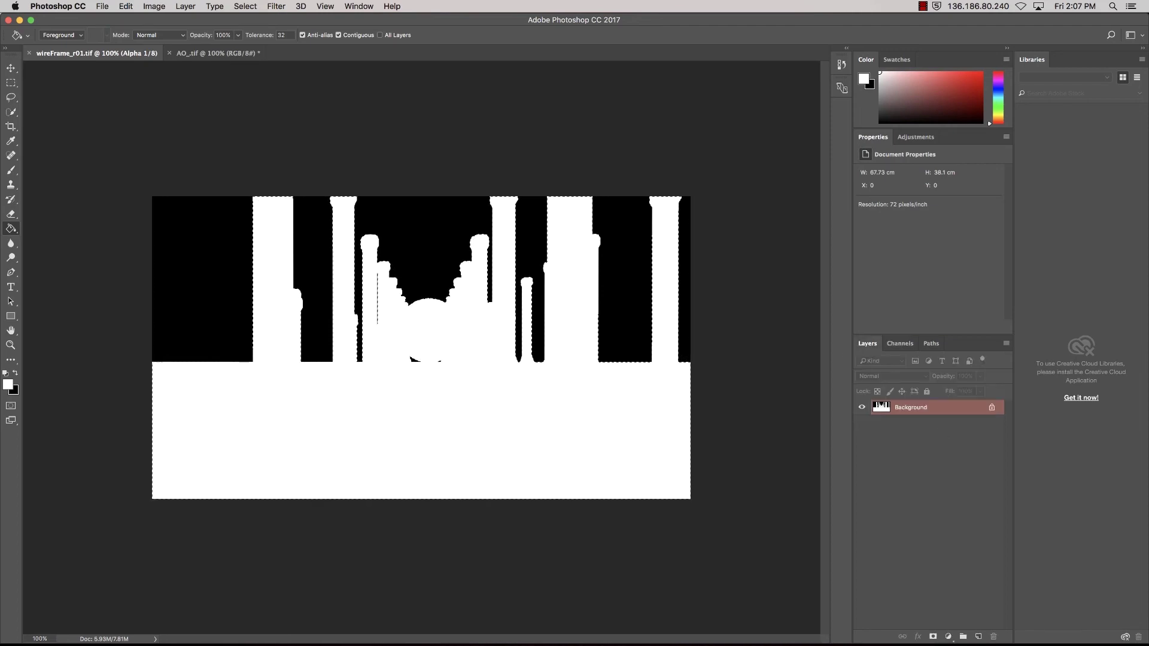
click(935, 639)
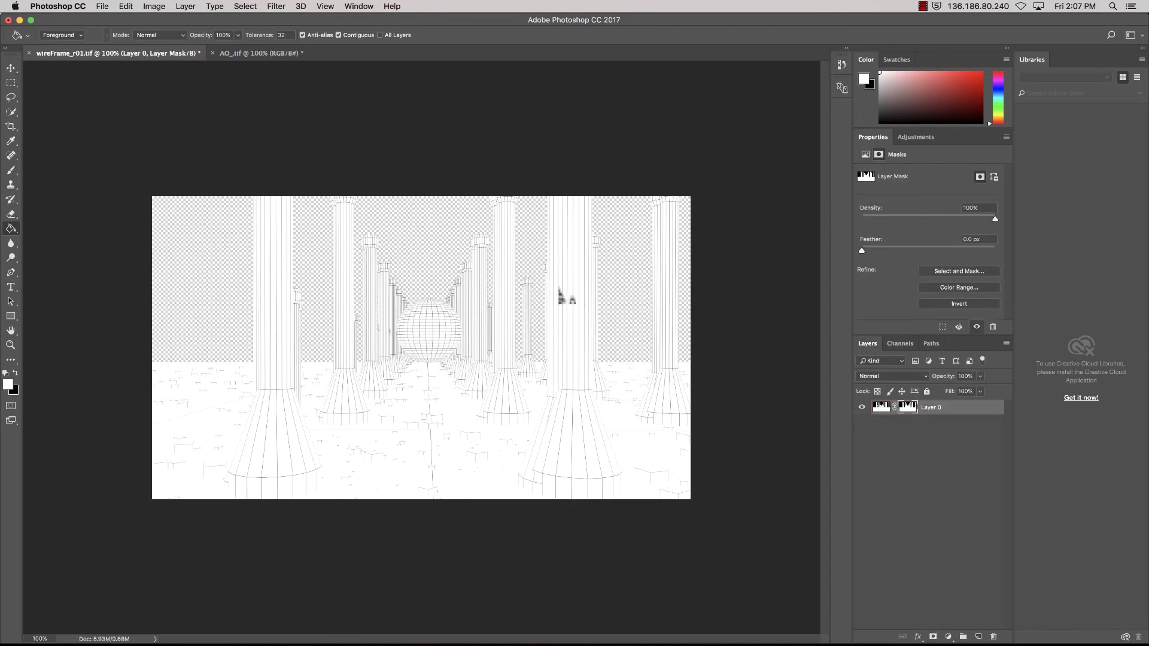
Apply the layer mask permanently to the wireframe layer.
click(939, 446)
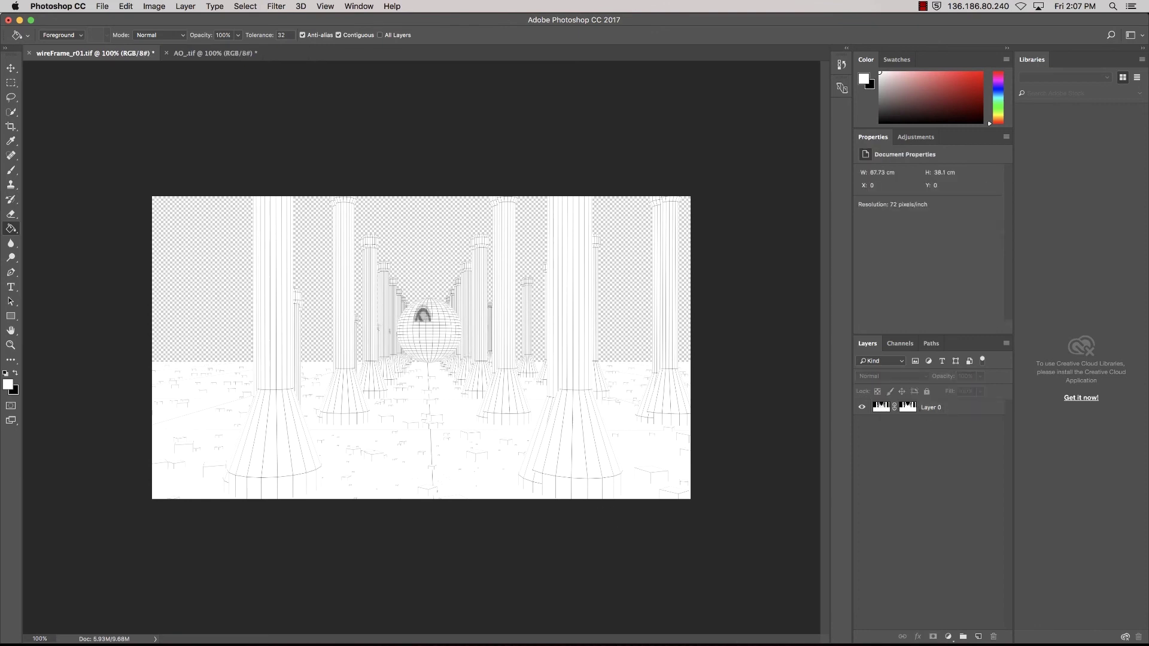
right_click(908, 408)
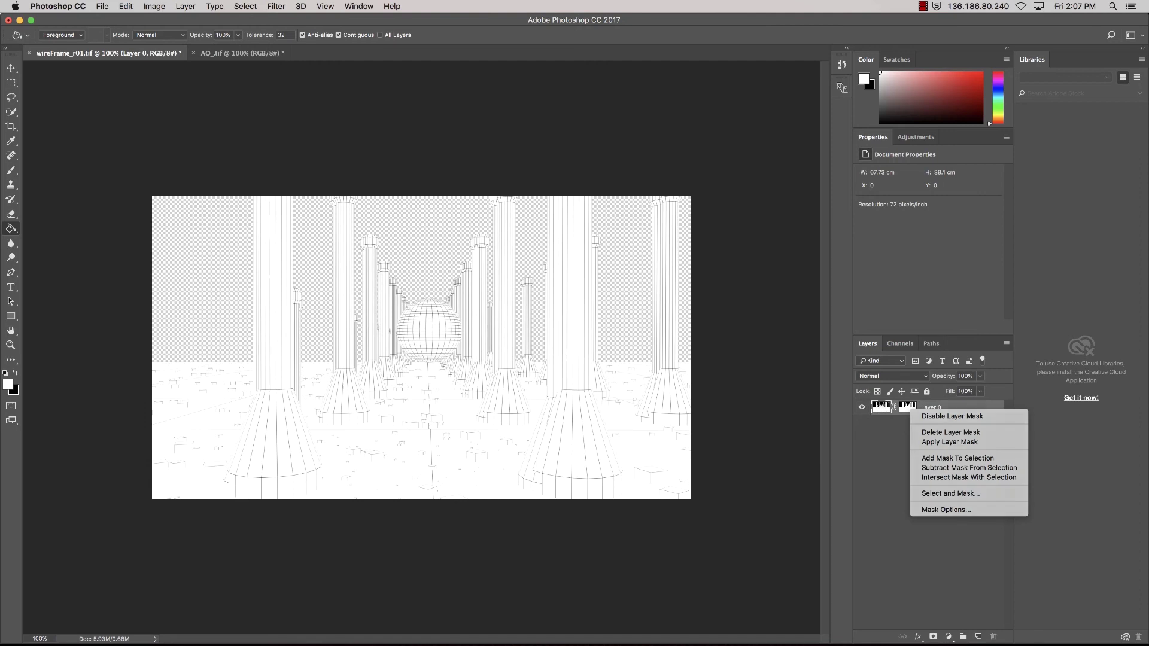
right_click(910, 405)
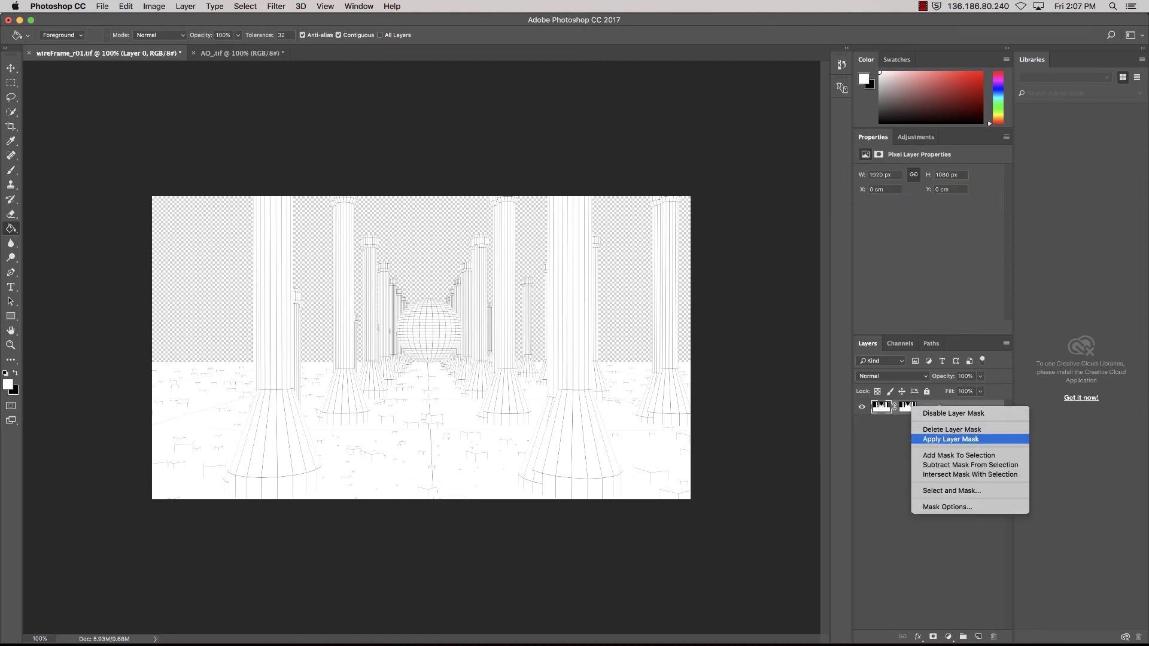
click(951, 439)
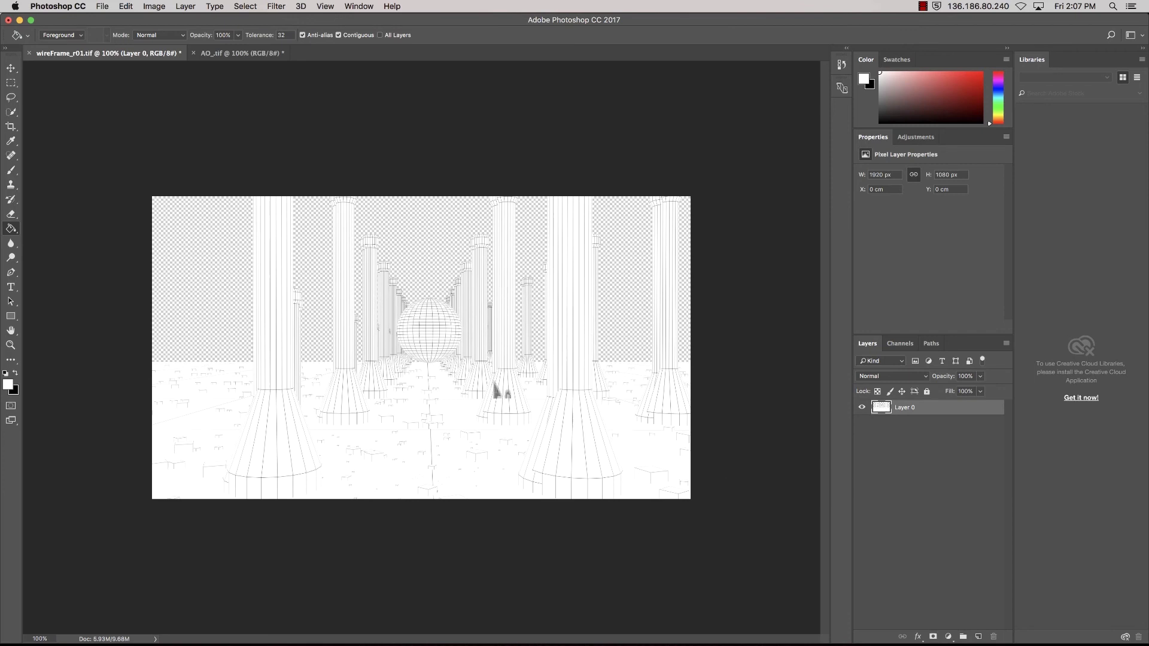
Copy the entire wireframe image and paste it into AO_.tif as a new layer above the occlusion layer.
key(super+a)
key(ctrl+Tab)
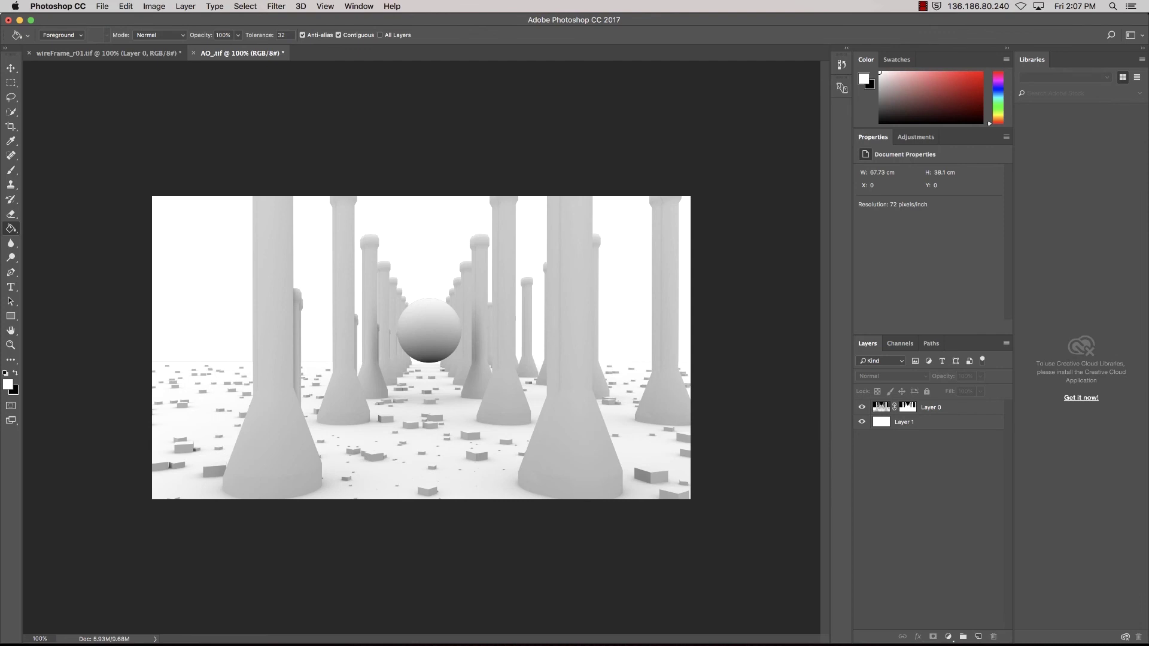
click(978, 409)
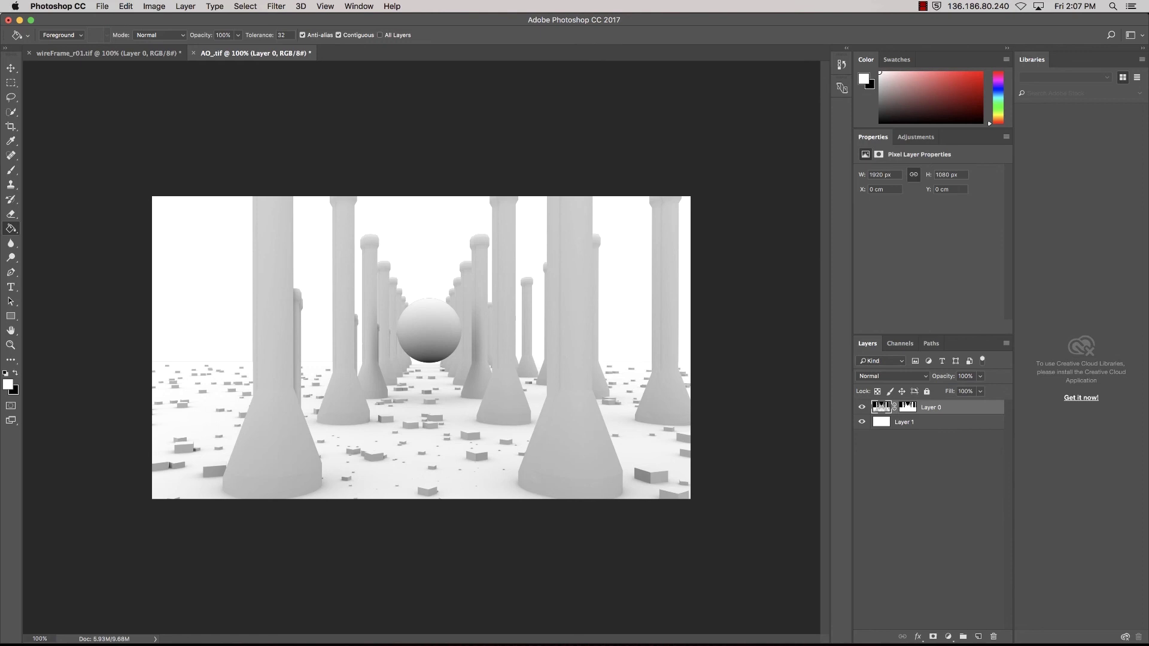
click(862, 465)
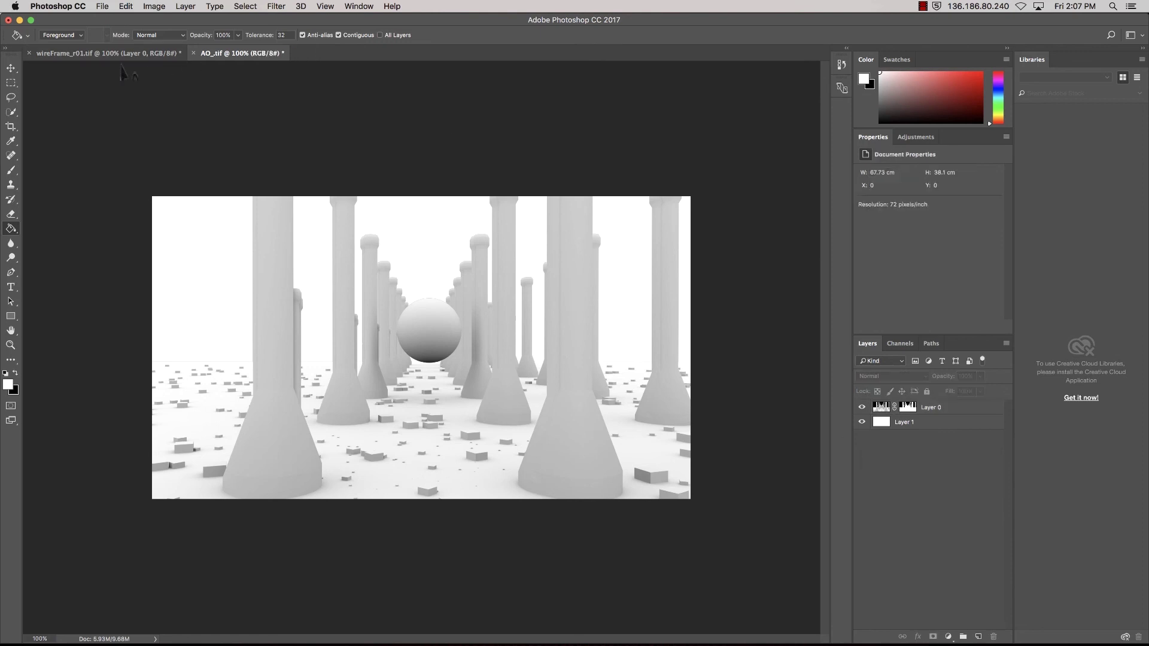
key(ctrl+Tab)
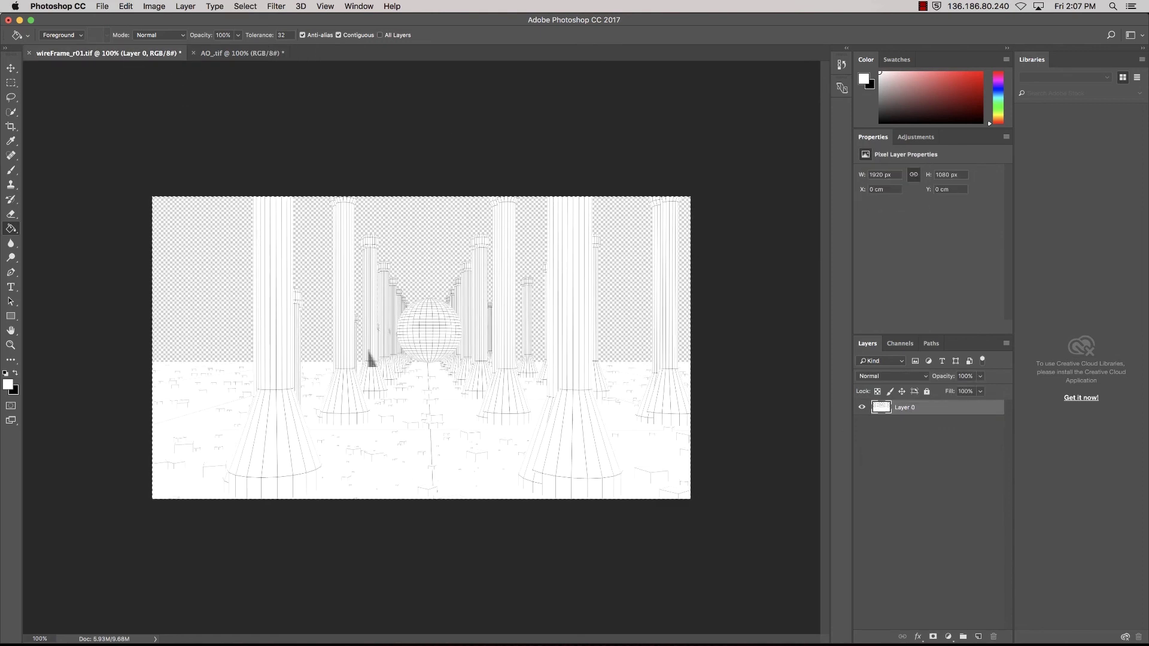
click(924, 449)
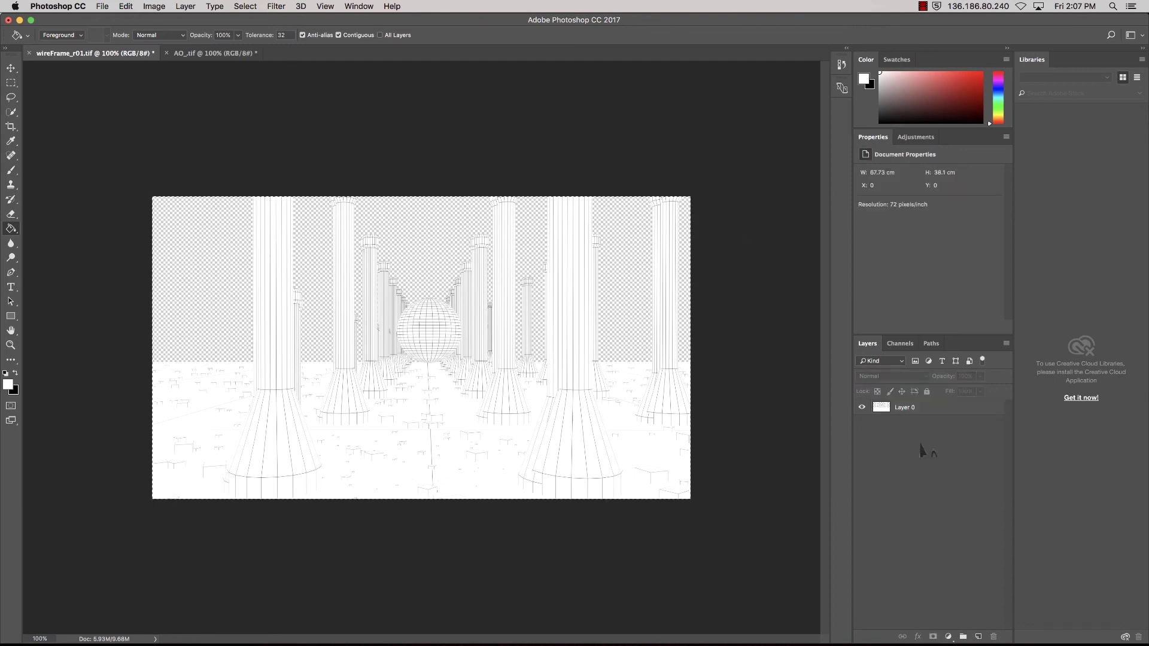
key(ctrl+Tab)
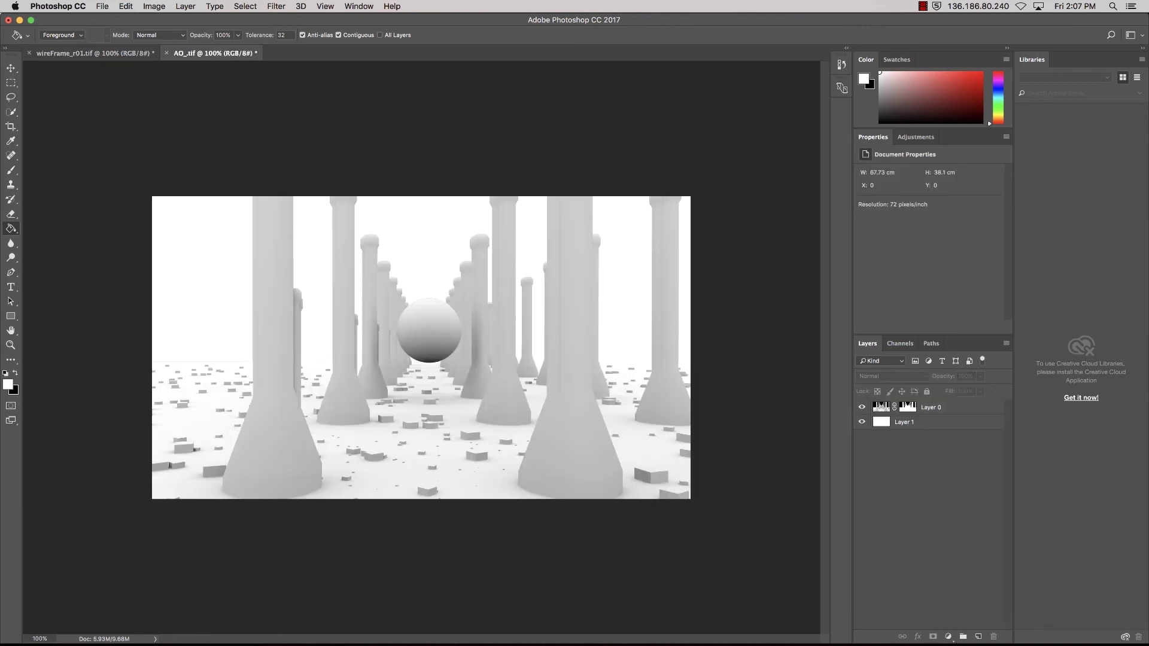
key(super+v)
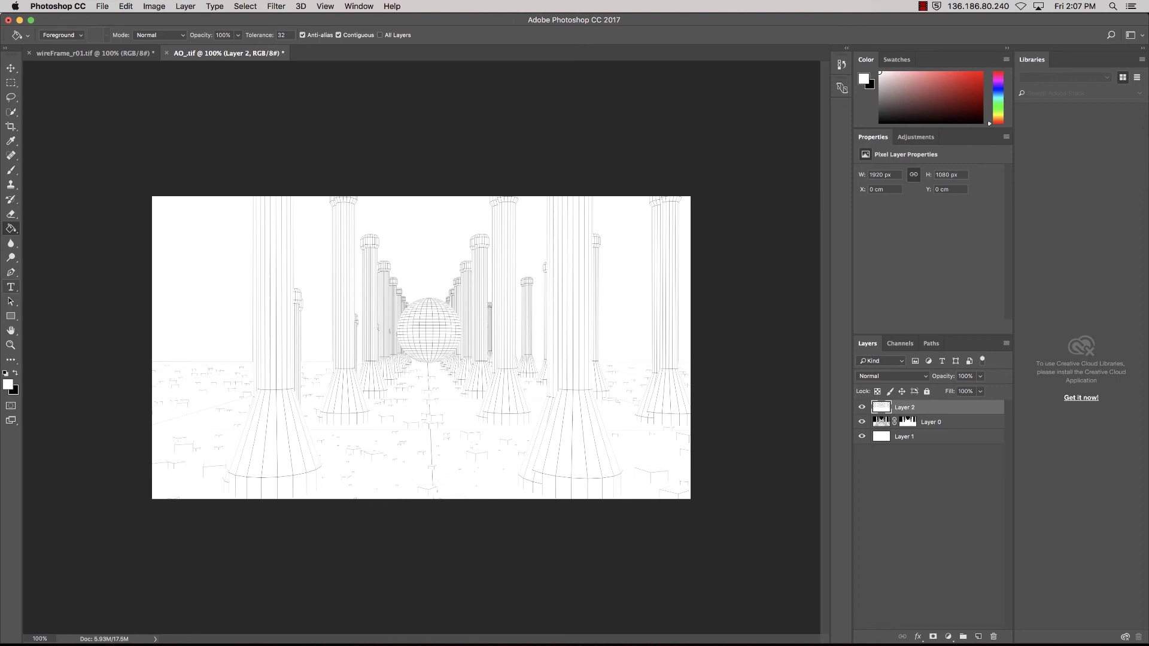
Fit the image to the window and set the pasted wireframe layer's blend mode to Multiply.
click(11, 345)
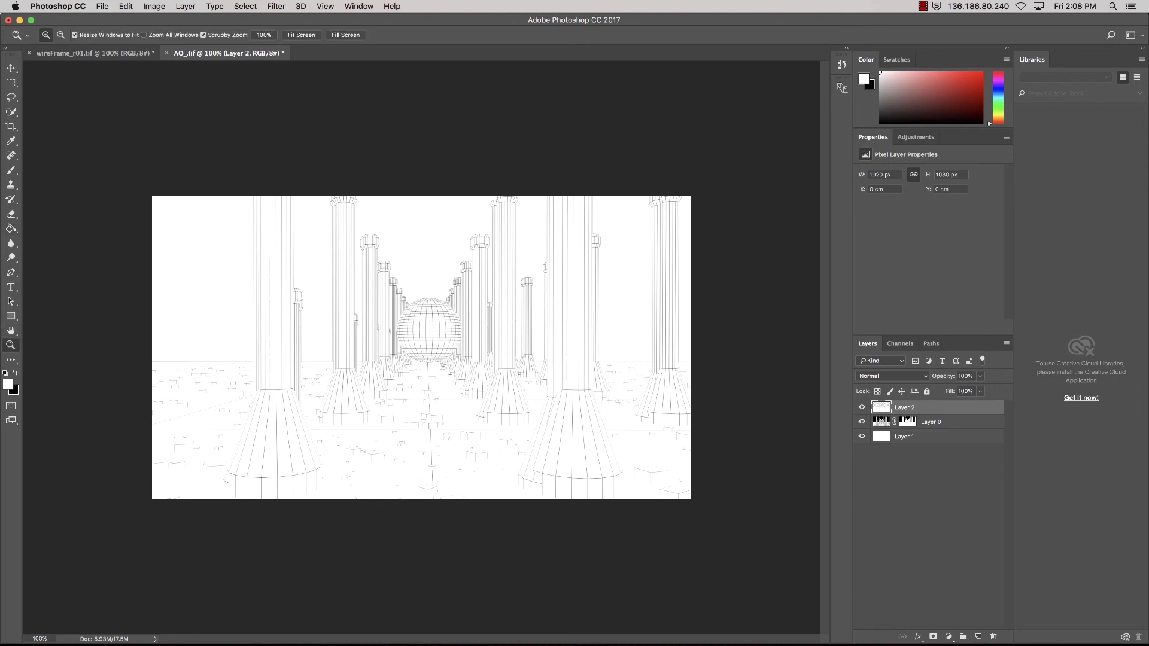
double_click(10, 330)
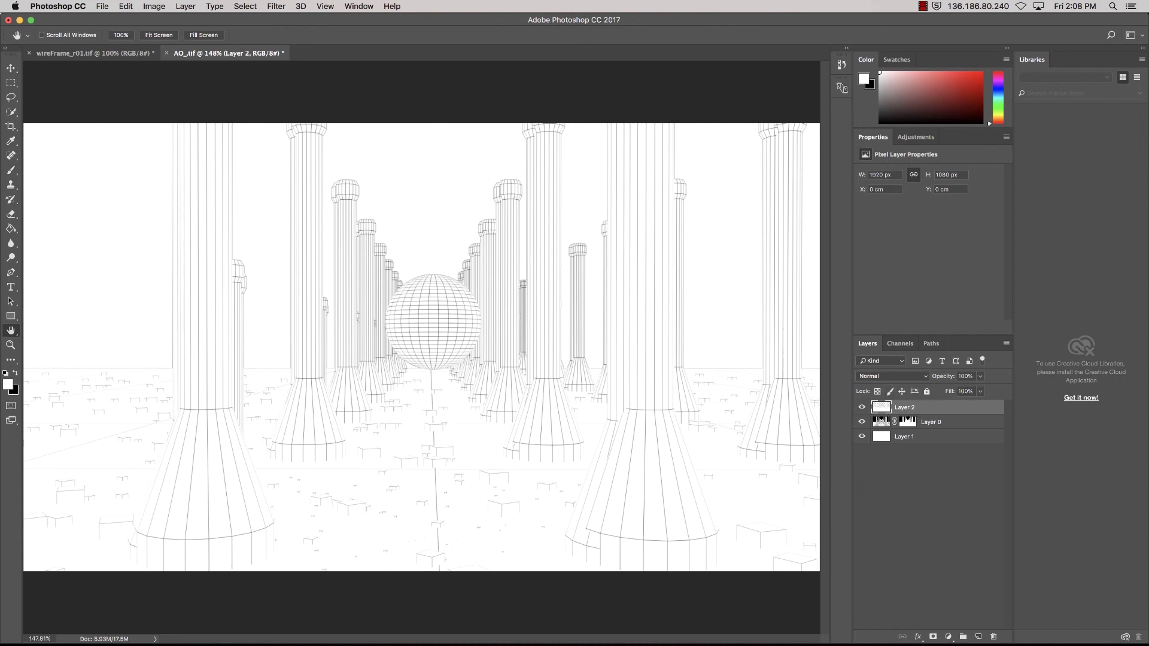
click(892, 376)
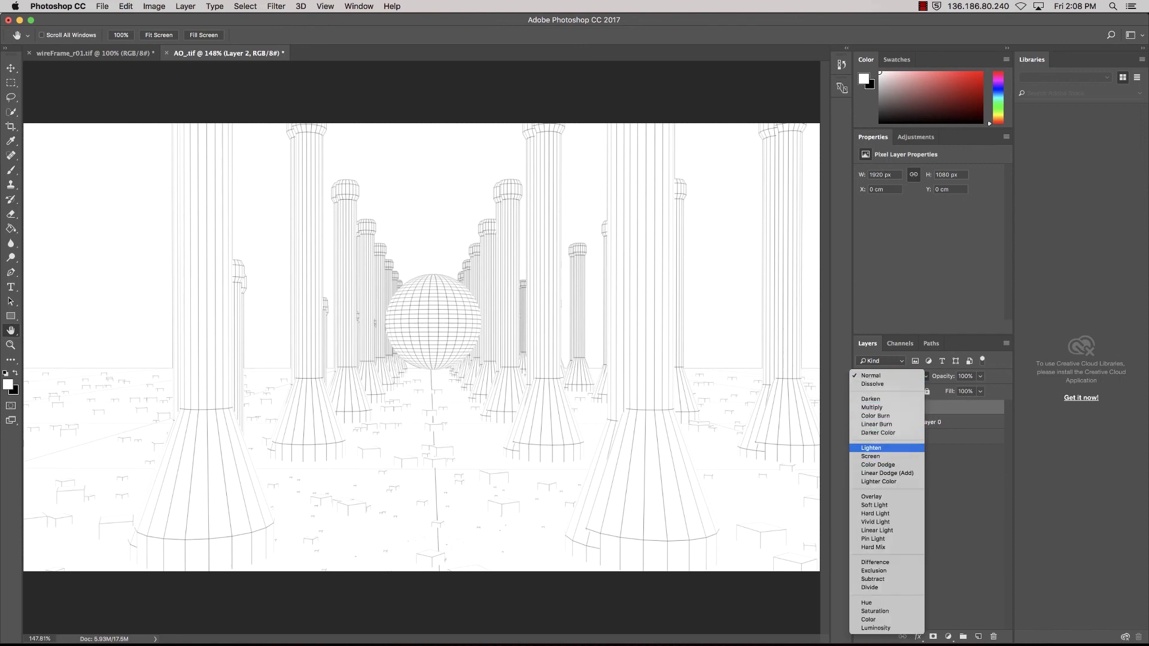
click(880, 407)
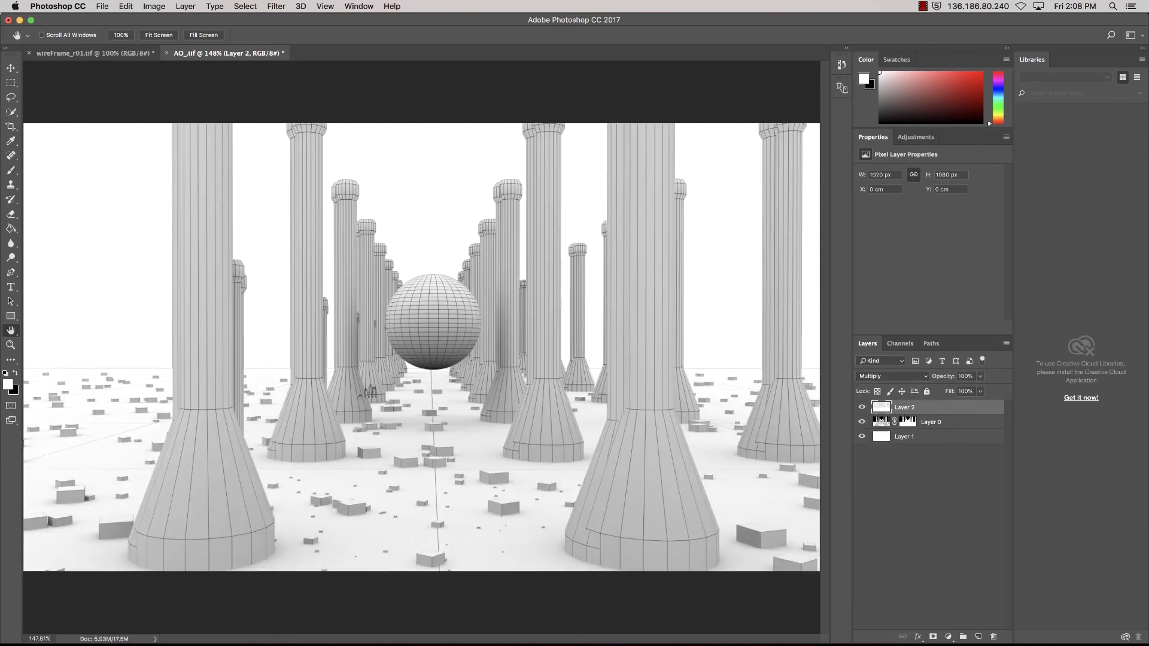